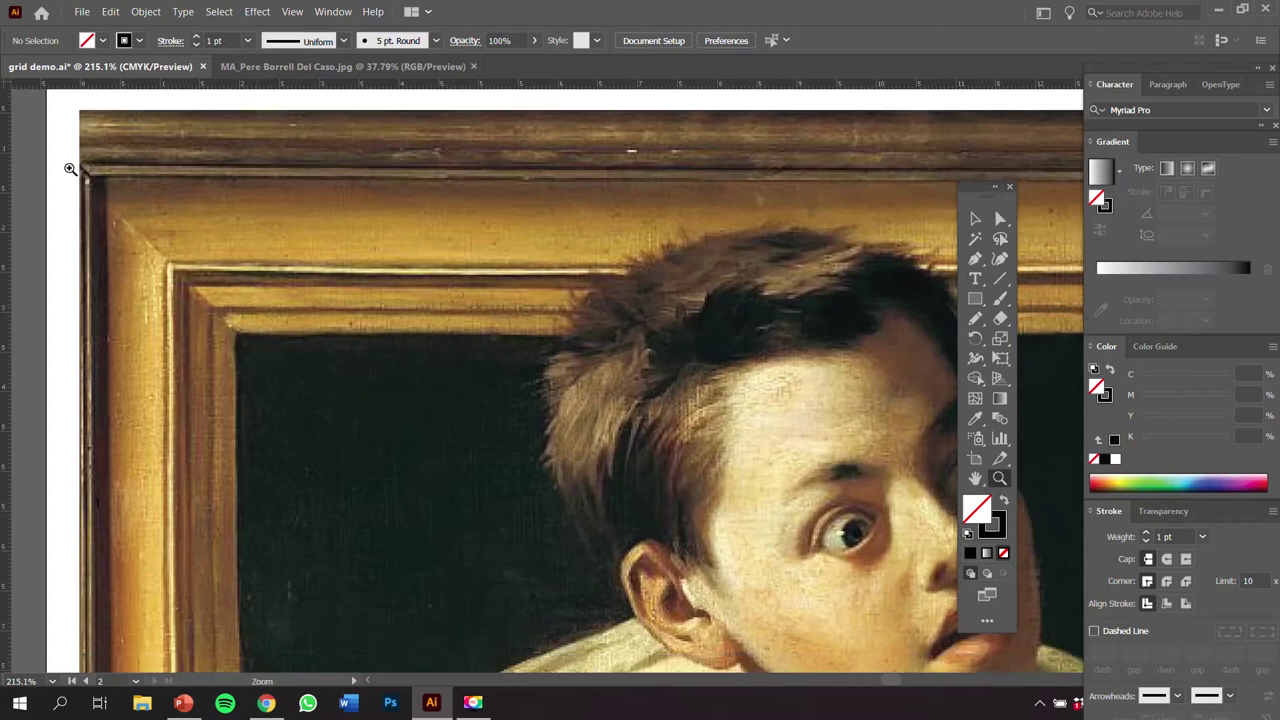
# Step: Set the ruler origin at the painting's upper-left corner and place a vertical guide near its right edge at about 20 cm
pyautogui.moveTo(9, 88); pyautogui.dragTo(80, 106)
pyautogui.moveTo(849, 294); pyautogui.dragTo(114, 280)
pyautogui.moveTo(6, 175)
pyautogui.mouseDown()
pyautogui.moveTo(991, 138)
pyautogui.moveTo(940, 110)
pyautogui.mouseUp()
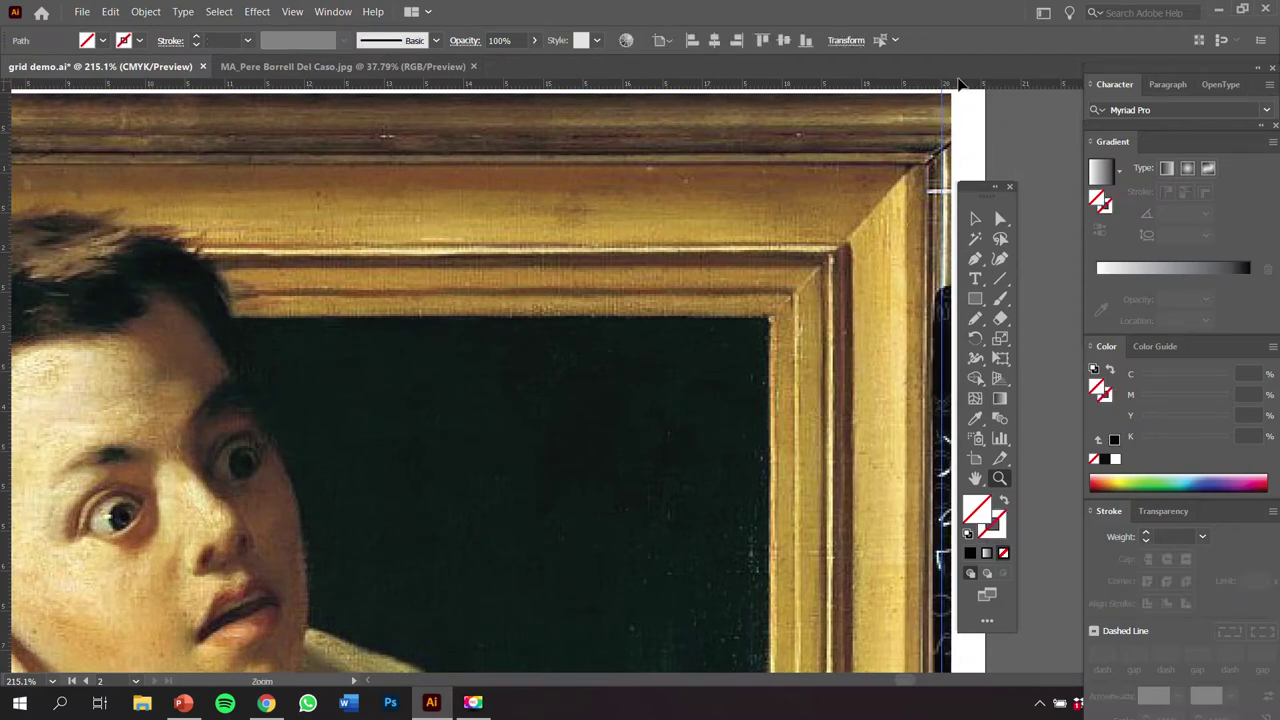
# Step: Place a vertical guide along the painting's left edge and reset the ruler origin to its upper-left corner
pyautogui.moveTo(457, 383); pyautogui.dragTo(811, 357)
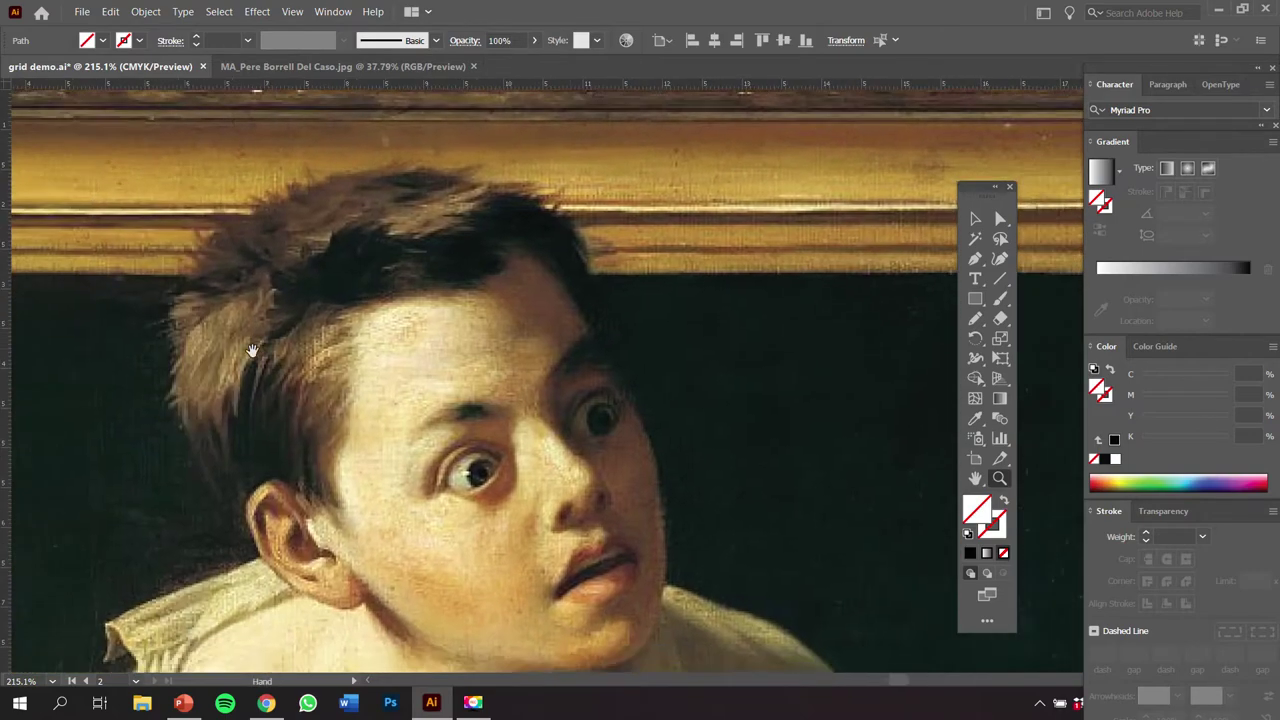
pyautogui.moveTo(243, 351); pyautogui.dragTo(643, 398)
pyautogui.moveTo(6, 277); pyautogui.dragTo(102, 265)
pyautogui.moveTo(6, 84); pyautogui.dragTo(100, 113)
# Step: Align the vertical guide near the painting's right edge to 20 cm and place a horizontal guide along the painting's top edge
pyautogui.moveTo(763, 258); pyautogui.dragTo(203, 263)
pyautogui.moveTo(693, 259); pyautogui.dragTo(129, 287)
pyautogui.press('v')
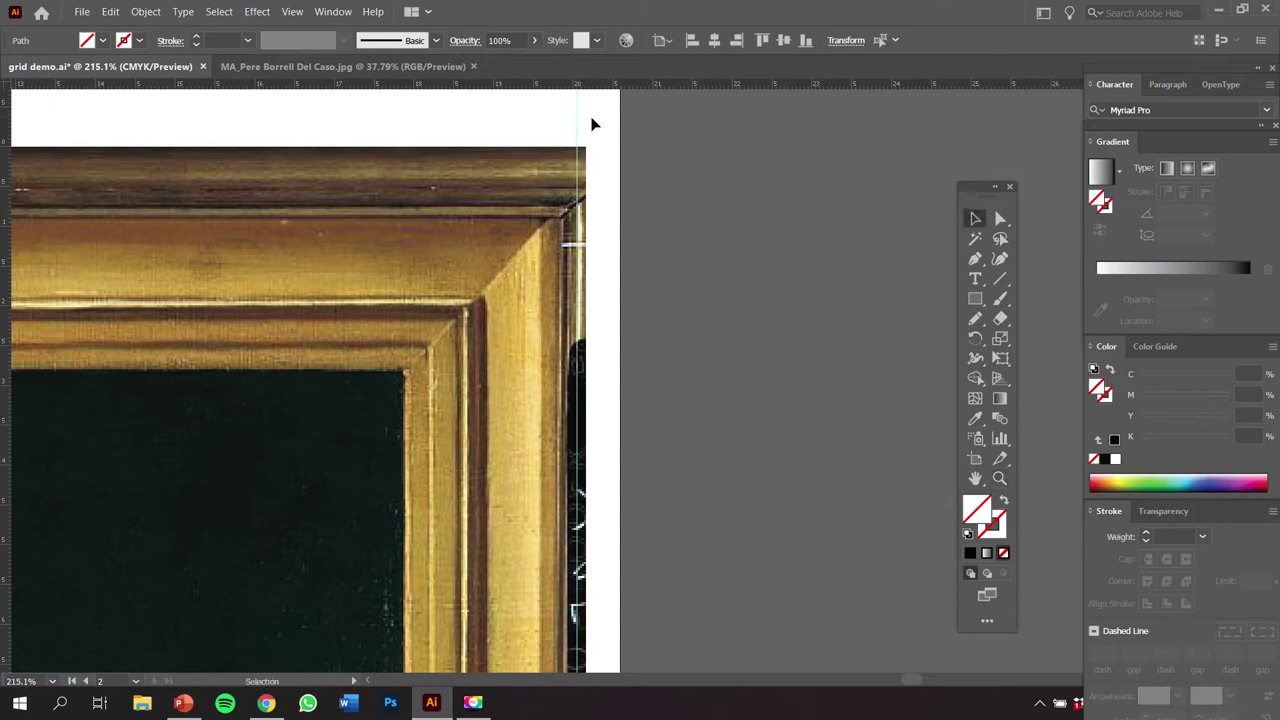
pyautogui.moveTo(578, 124); pyautogui.dragTo(574, 193)
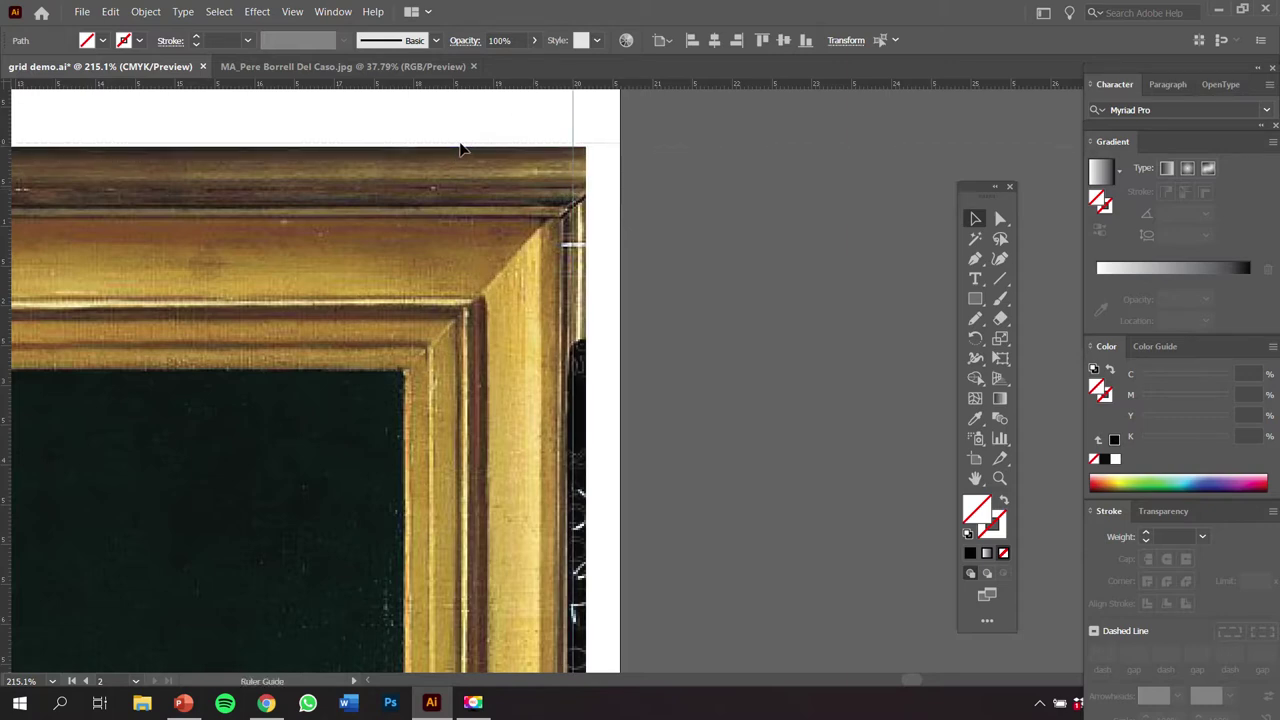
pyautogui.moveTo(462, 150); pyautogui.dragTo(467, 150)
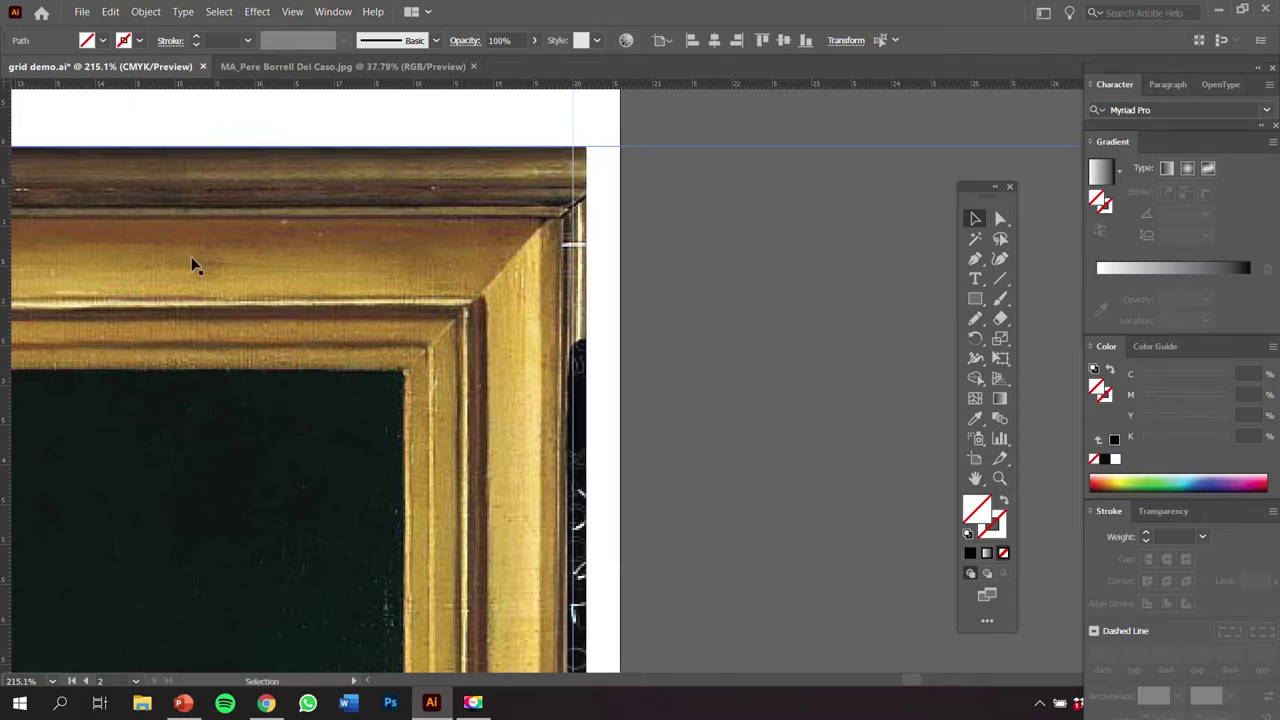
# Step: Place a horizontal guide just below the painting's bottom edge at the 26 cm mark
pyautogui.moveTo(281, 350)
pyautogui.mouseDown()
pyautogui.moveTo(446, 314)
pyautogui.moveTo(583, 329)
pyautogui.moveTo(628, 308)
pyautogui.moveTo(765, 346)
pyautogui.mouseUp()
pyautogui.moveTo(342, 358); pyautogui.dragTo(868, 254)
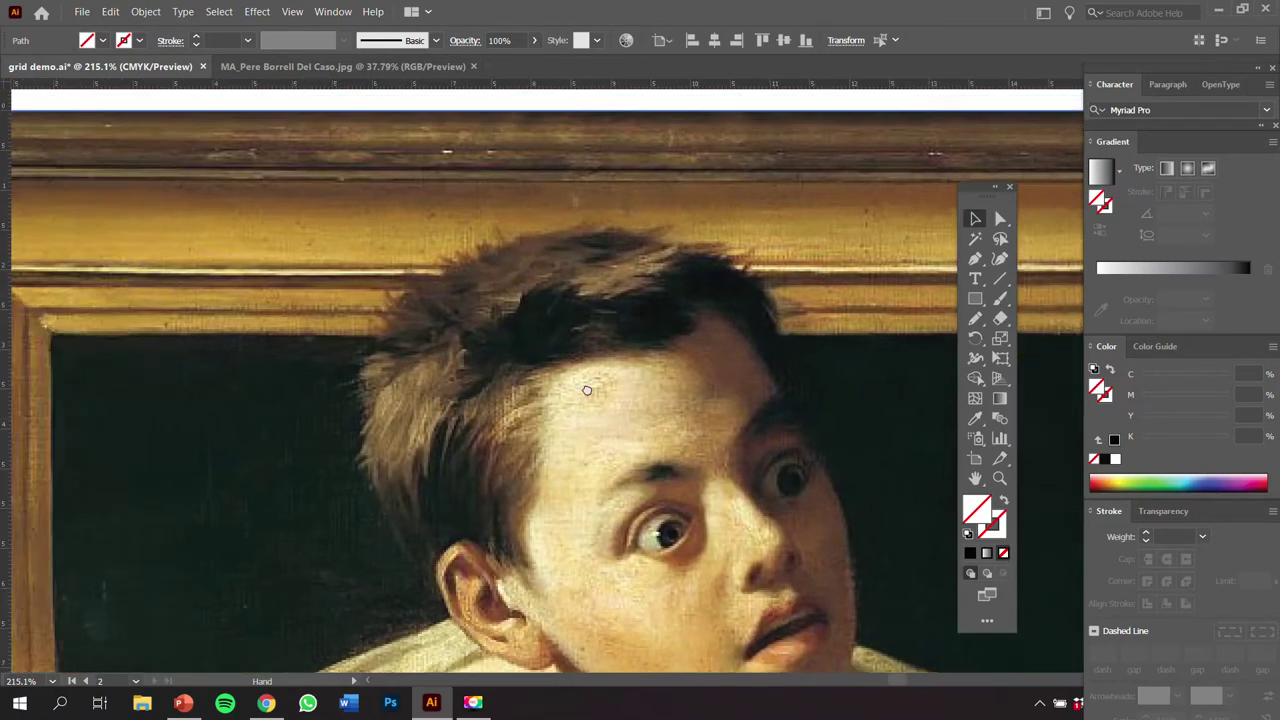
pyautogui.moveTo(484, 488); pyautogui.dragTo(646, 377)
pyautogui.moveTo(440, 560); pyautogui.dragTo(415, 125)
pyautogui.moveTo(445, 560); pyautogui.dragTo(415, 125)
pyautogui.moveTo(405, 560); pyautogui.dragTo(411, 125)
pyautogui.moveTo(403, 627); pyautogui.dragTo(403, 453)
pyautogui.moveTo(314, 84); pyautogui.dragTo(230, 238)
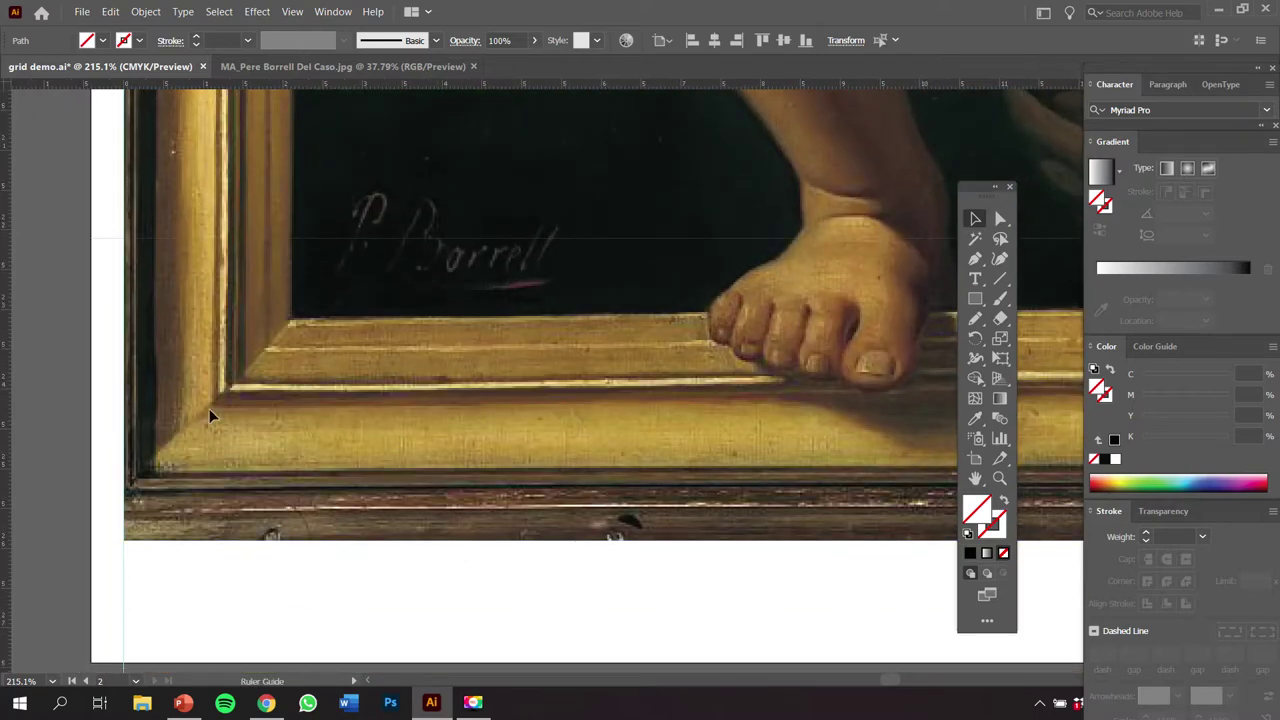
pyautogui.moveTo(209, 535); pyautogui.dragTo(221, 547)
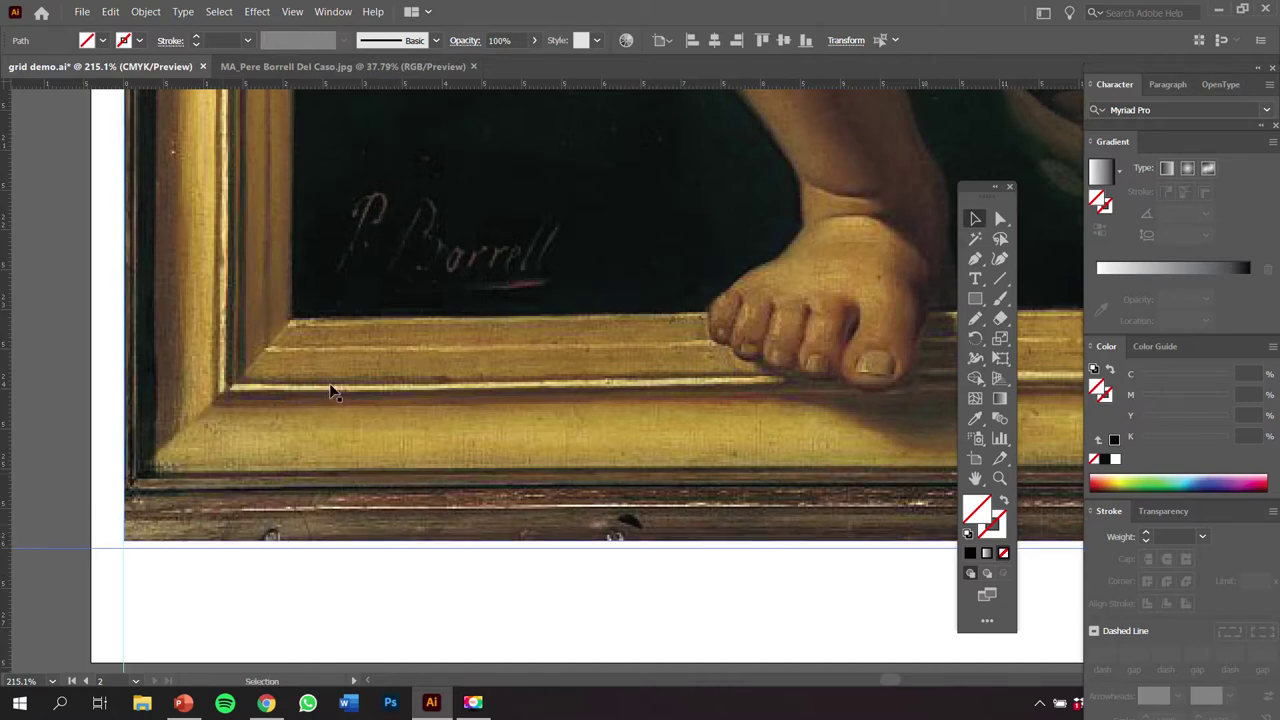
pyautogui.moveTo(330, 545); pyautogui.dragTo(335, 572)
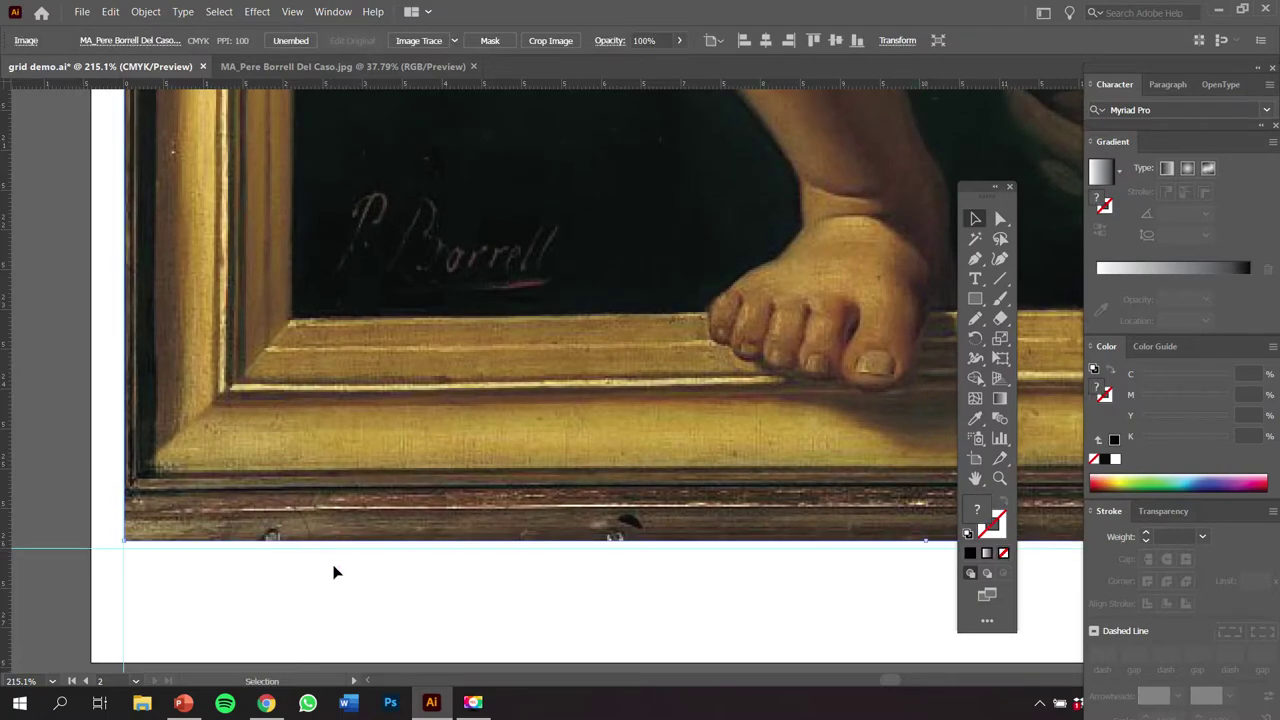
# Step: Place vertical guides over the painting at the 2, 4, 6 and 8 cm ruler marks
pyautogui.moveTo(483, 287); pyautogui.dragTo(480, 446)
pyautogui.moveTo(322, 412)
pyautogui.mouseDown()
pyautogui.moveTo(300, 480)
pyautogui.moveTo(305, 655)
pyautogui.mouseUp()
pyautogui.moveTo(408, 120)
pyautogui.mouseDown()
pyautogui.moveTo(391, 366)
pyautogui.moveTo(396, 600)
pyautogui.mouseUp()
pyautogui.moveTo(440, 200); pyautogui.dragTo(448, 586)
pyautogui.scroll(6, 448, 586)
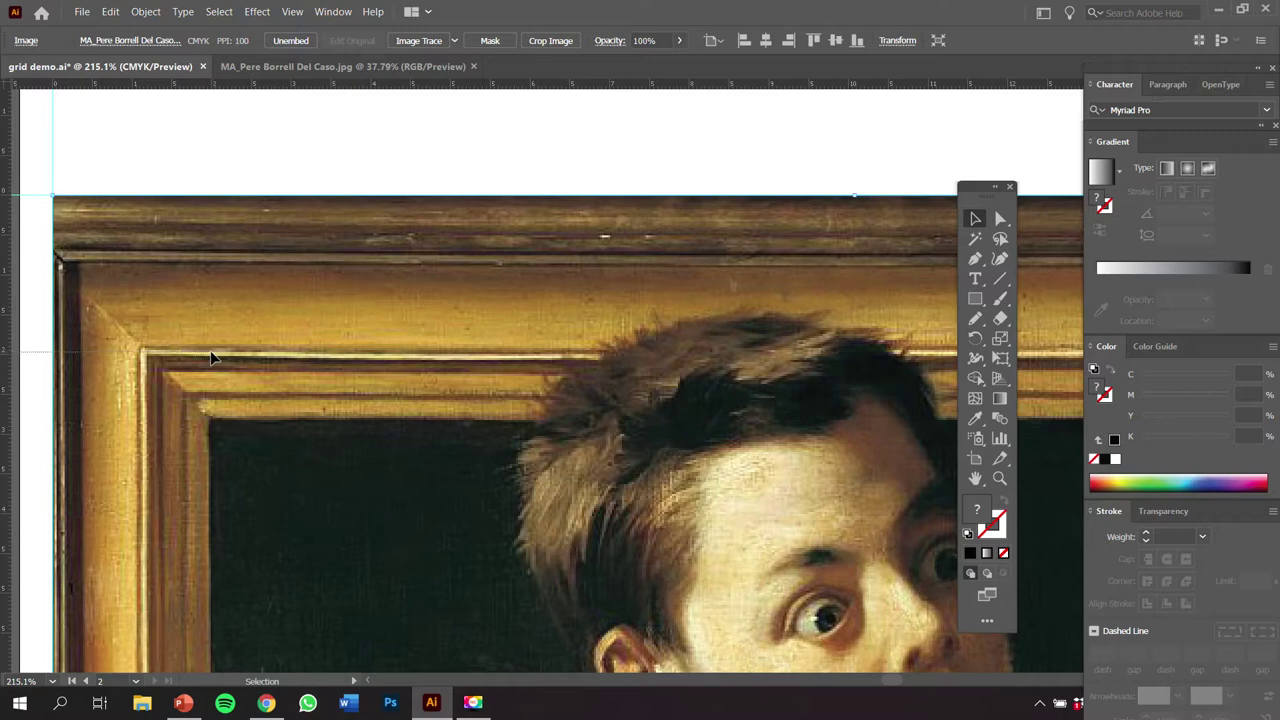
pyautogui.hotkey('ctrl', 'a')
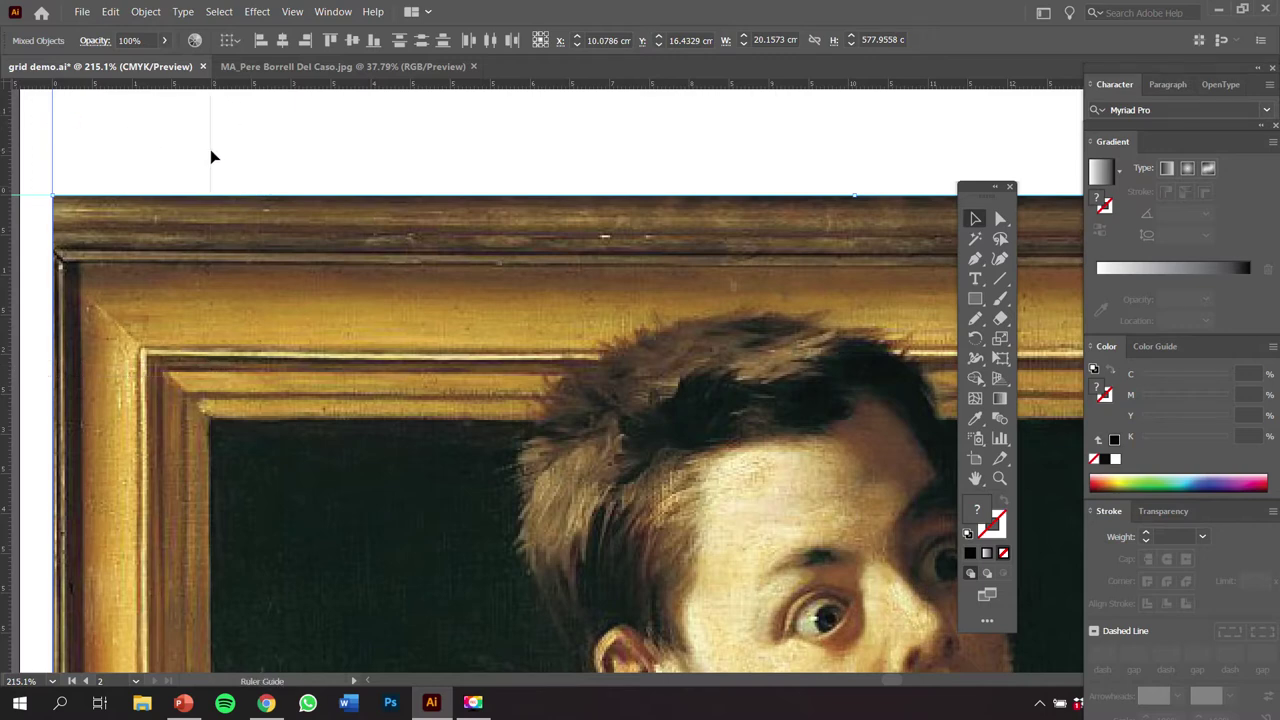
pyautogui.moveTo(210, 157); pyautogui.dragTo(210, 157)
pyautogui.moveTo(5, 177); pyautogui.dragTo(371, 200)
pyautogui.moveTo(546, 191); pyautogui.dragTo(369, 180)
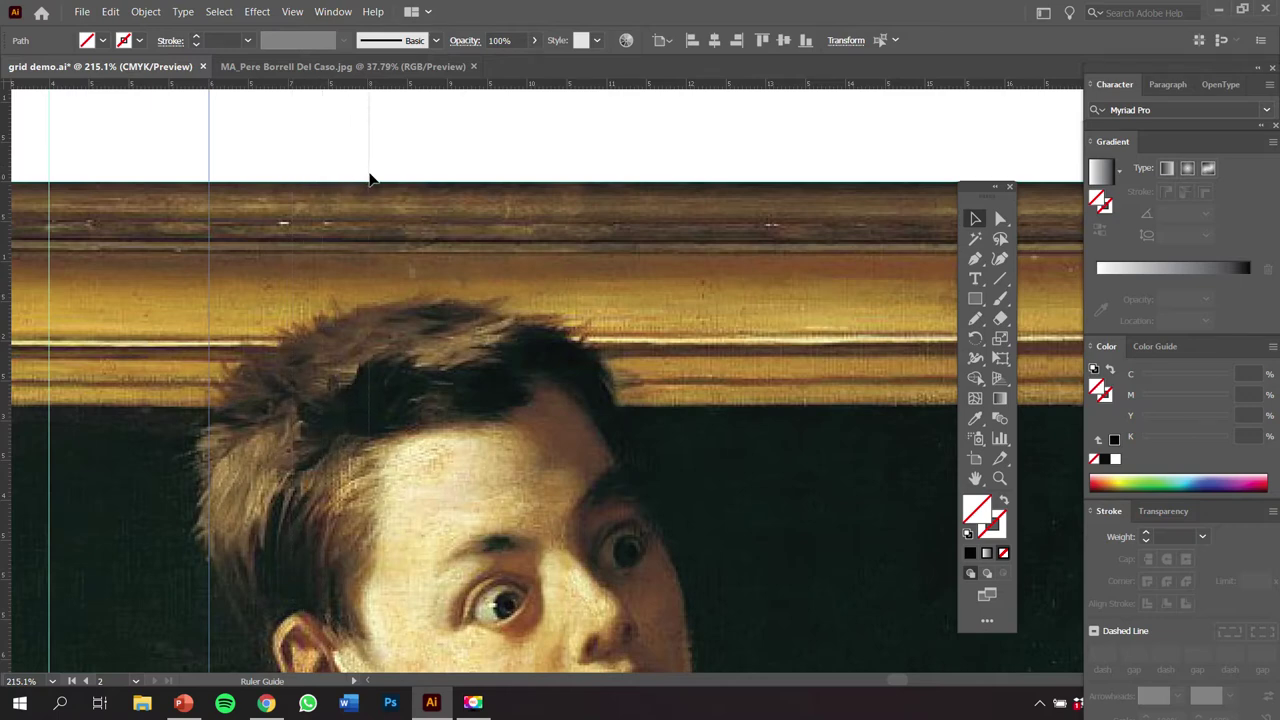
pyautogui.moveTo(368, 181); pyautogui.dragTo(369, 178)
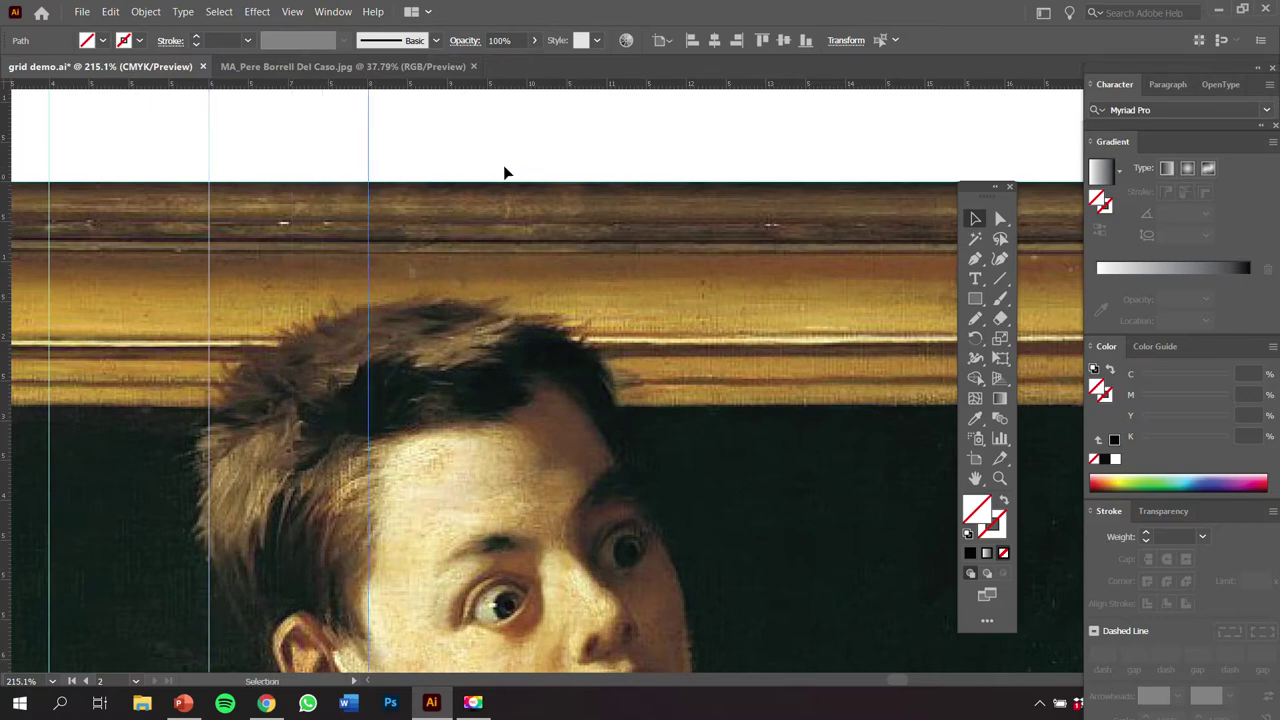
# Step: Continue the vertical guides every 2 cm across the painting, from the 10 cm mark to 18 cm
pyautogui.moveTo(5, 236); pyautogui.dragTo(526, 246)
pyautogui.press('space')
pyautogui.moveTo(723, 262)
pyautogui.mouseDown()
pyautogui.moveTo(471, 312)
pyautogui.moveTo(263, 328)
pyautogui.mouseUp()
pyautogui.moveTo(5, 236); pyautogui.dragTo(227, 262)
pyautogui.moveTo(7, 165); pyautogui.dragTo(386, 251)
pyautogui.moveTo(5, 232); pyautogui.dragTo(703, 307)
# Step: Check the spacing of the vertical guides across the painting's full width
pyautogui.moveTo(461, 225)
pyautogui.mouseDown()
pyautogui.moveTo(506, 220)
pyautogui.moveTo(500, 237)
pyautogui.moveTo(794, 217)
pyautogui.moveTo(1035, 157)
pyautogui.mouseUp()
pyautogui.moveTo(349, 277); pyautogui.dragTo(692, 280)
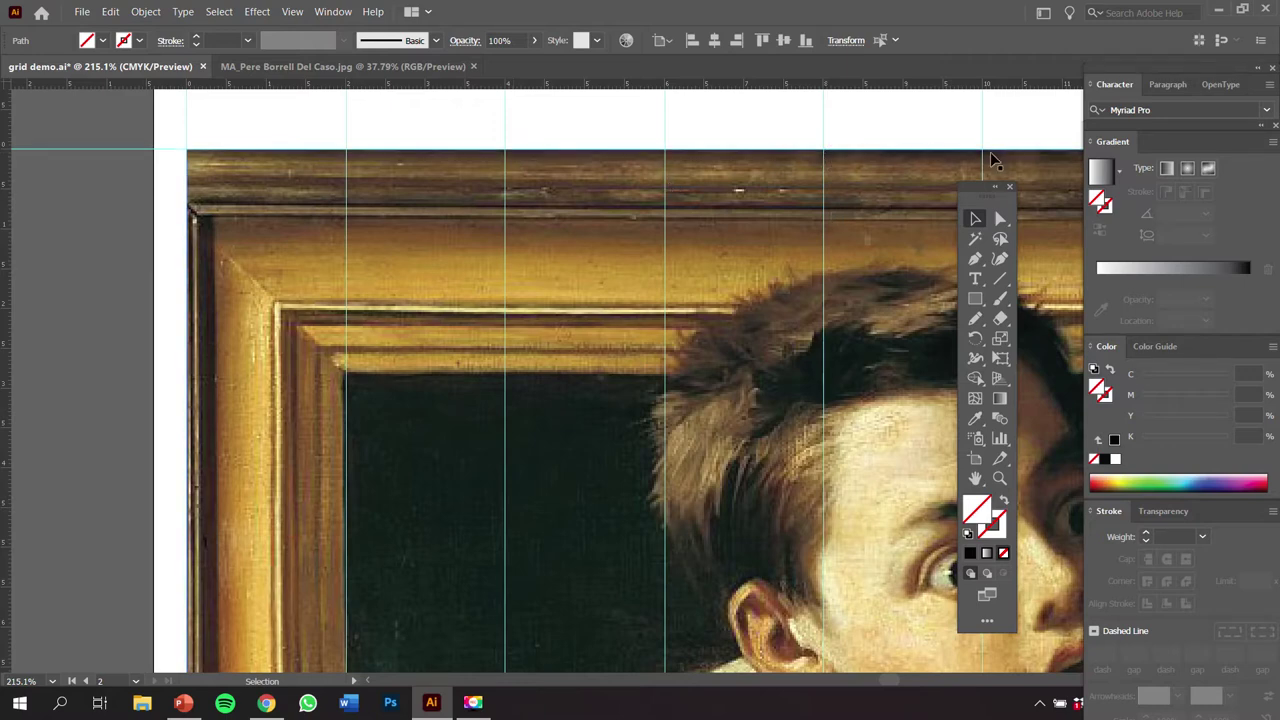
pyautogui.hscroll(5, 703, 137)
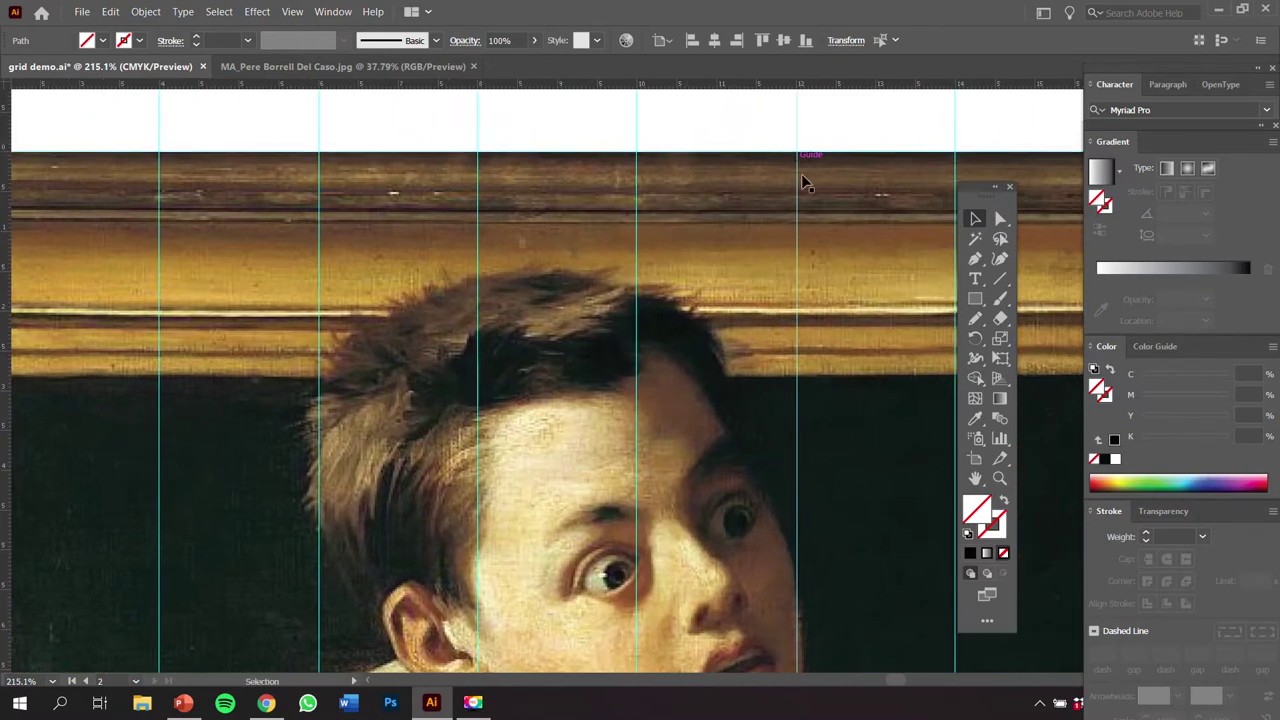
pyautogui.moveTo(935, 160); pyautogui.dragTo(690, 176)
pyautogui.moveTo(776, 180)
pyautogui.mouseDown()
pyautogui.moveTo(677, 209)
pyautogui.moveTo(566, 191)
pyautogui.mouseUp()
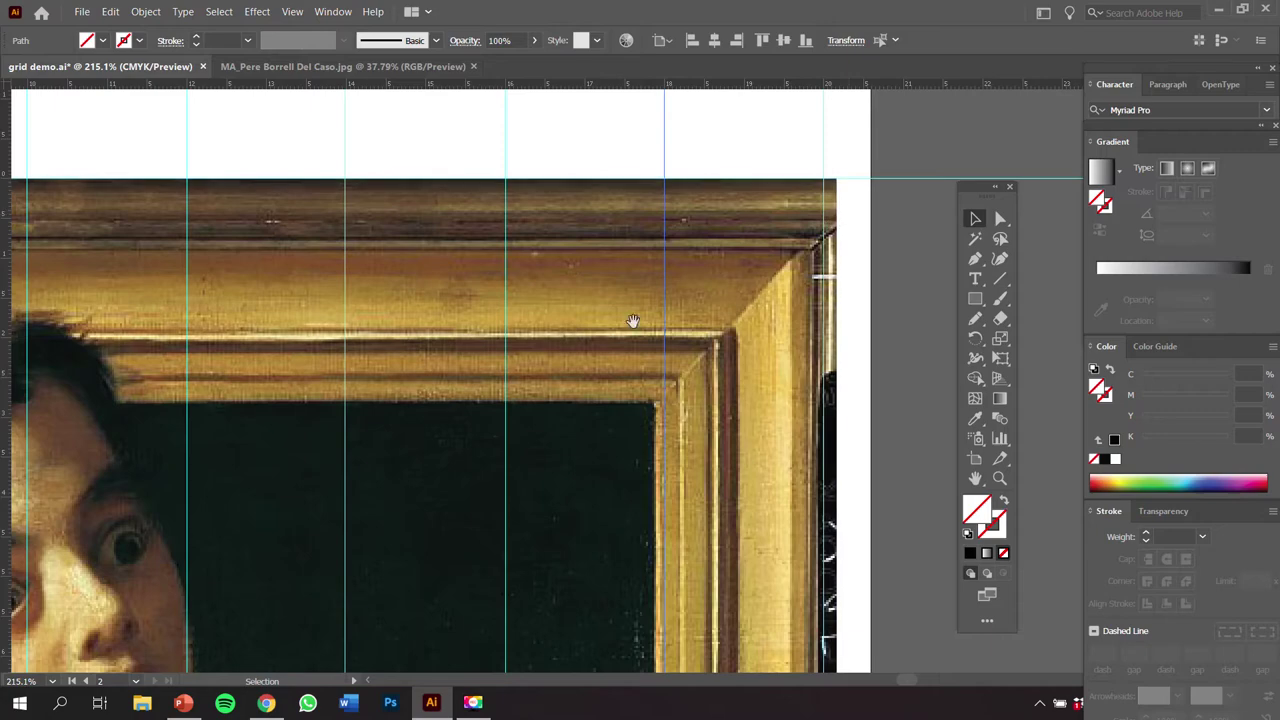
pyautogui.moveTo(560, 376); pyautogui.dragTo(762, 277)
pyautogui.moveTo(386, 395)
pyautogui.mouseDown()
pyautogui.moveTo(638, 390)
pyautogui.moveTo(753, 430)
pyautogui.moveTo(611, 411)
pyautogui.moveTo(663, 422)
pyautogui.mouseUp()
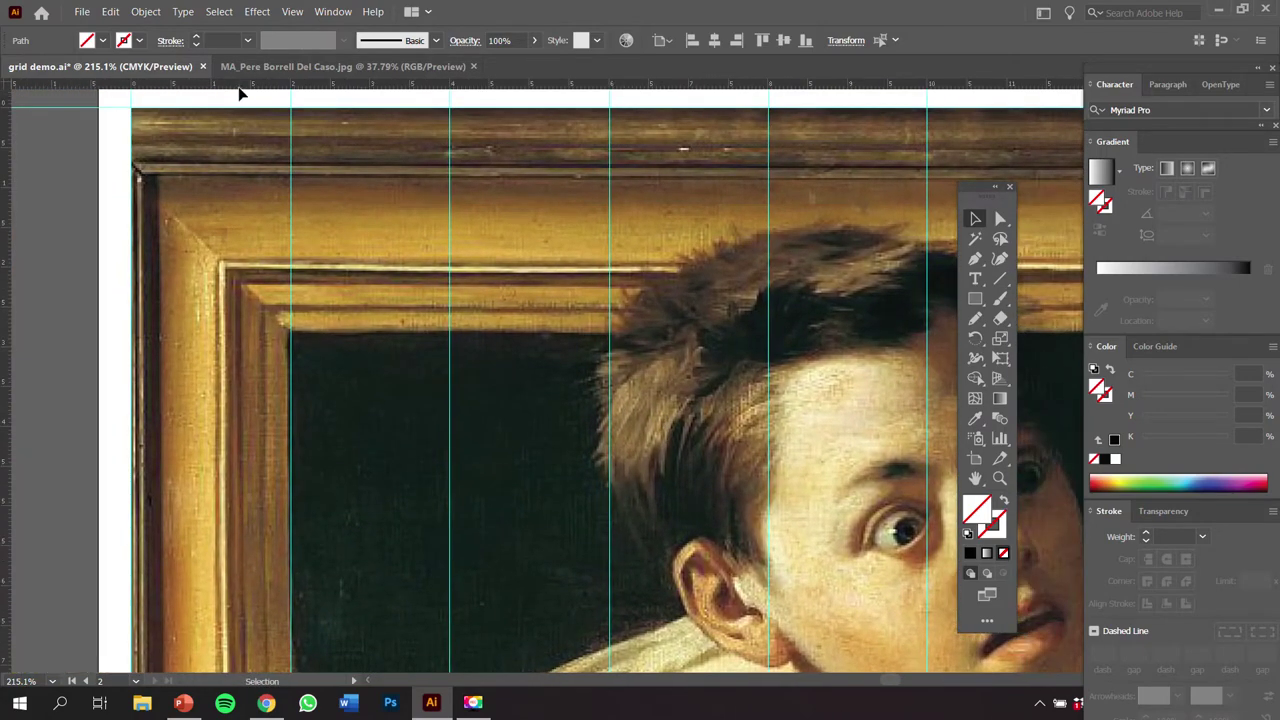
# Step: Place horizontal guides across the painting at the 2 cm and 4 cm marks
pyautogui.hotkey('ctrl', '=')
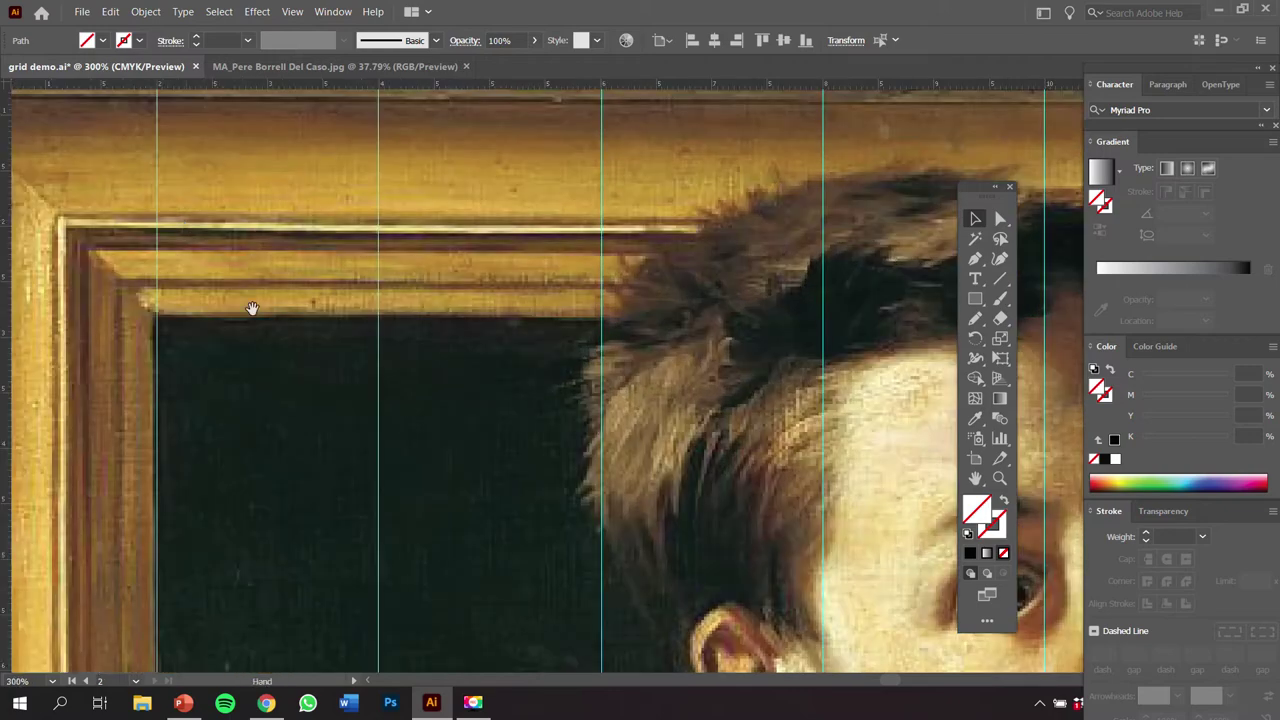
pyautogui.moveTo(251, 306); pyautogui.dragTo(376, 314)
pyautogui.moveTo(247, 87); pyautogui.dragTo(251, 275)
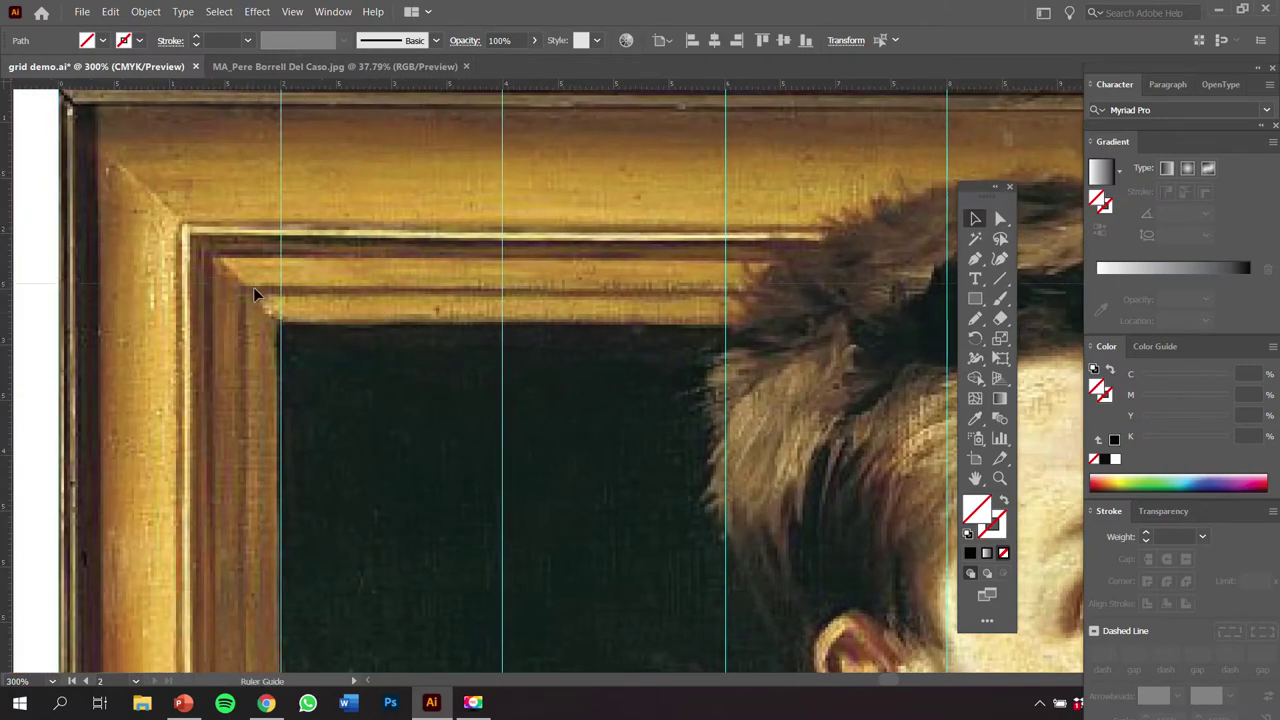
pyautogui.moveTo(256, 341); pyautogui.dragTo(257, 346)
pyautogui.hotkey('ctrl', '-')
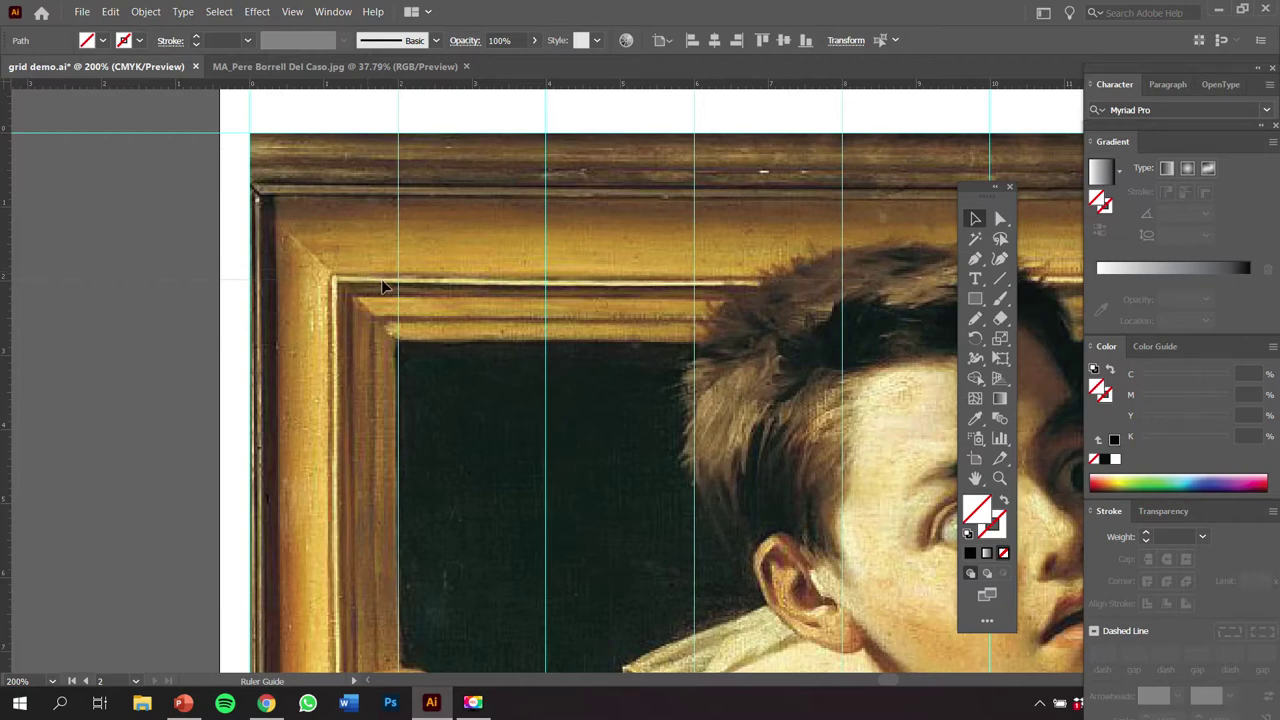
pyautogui.moveTo(384, 288); pyautogui.dragTo(384, 283)
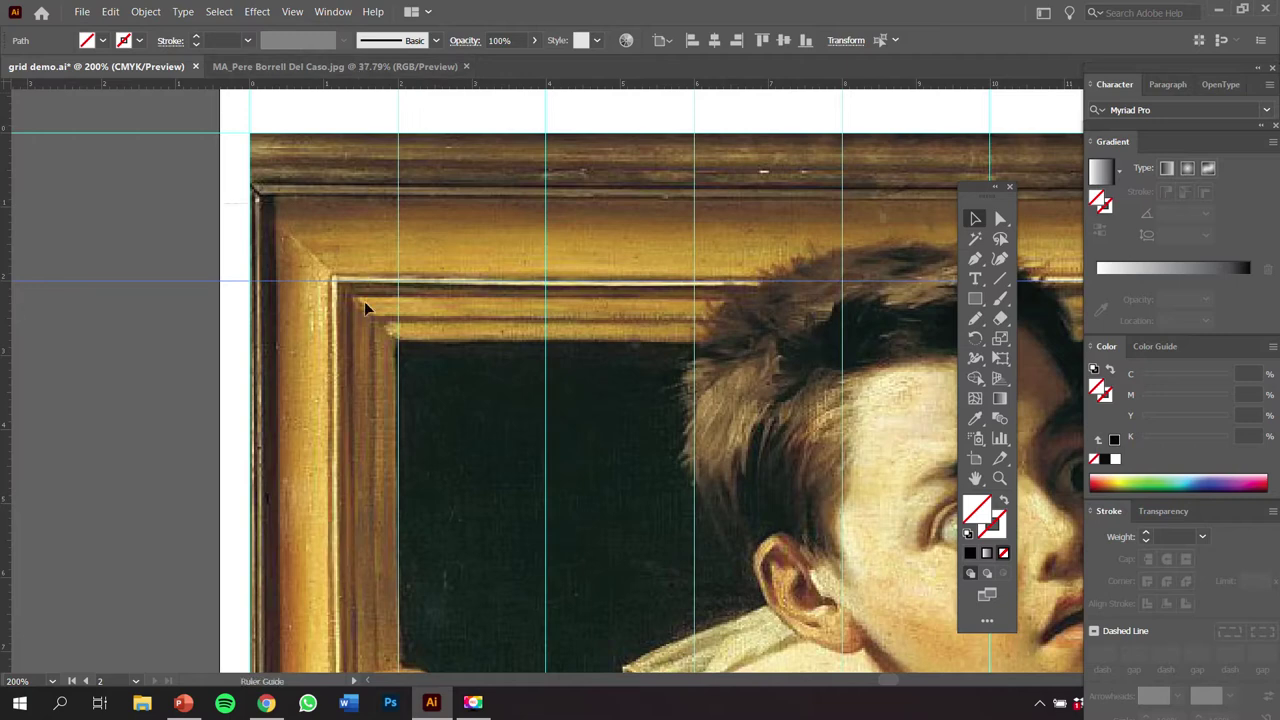
pyautogui.moveTo(376, 424); pyautogui.dragTo(379, 430)
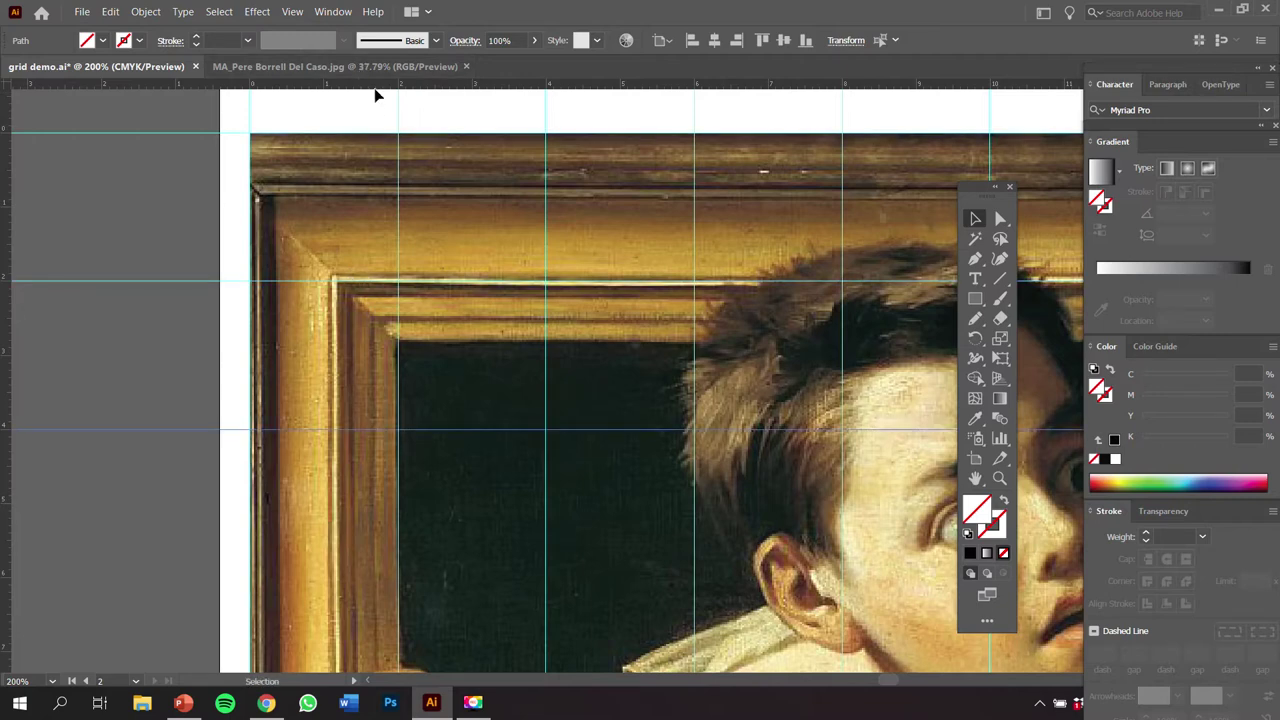
# Step: Place horizontal guides across the painting at the 6, 8, 10 and 12 cm marks
pyautogui.moveTo(333, 480); pyautogui.dragTo(346, 577)
pyautogui.scroll(-8, 348, 572)
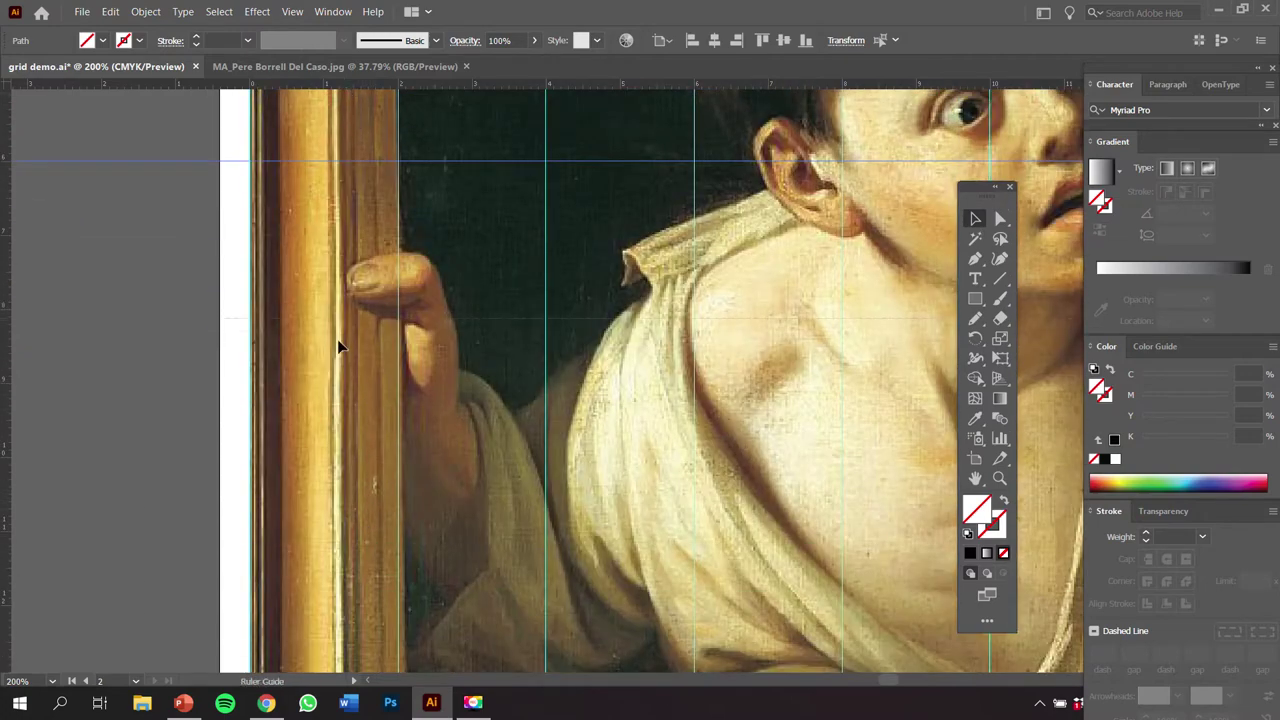
pyautogui.moveTo(351, 319); pyautogui.dragTo(355, 309)
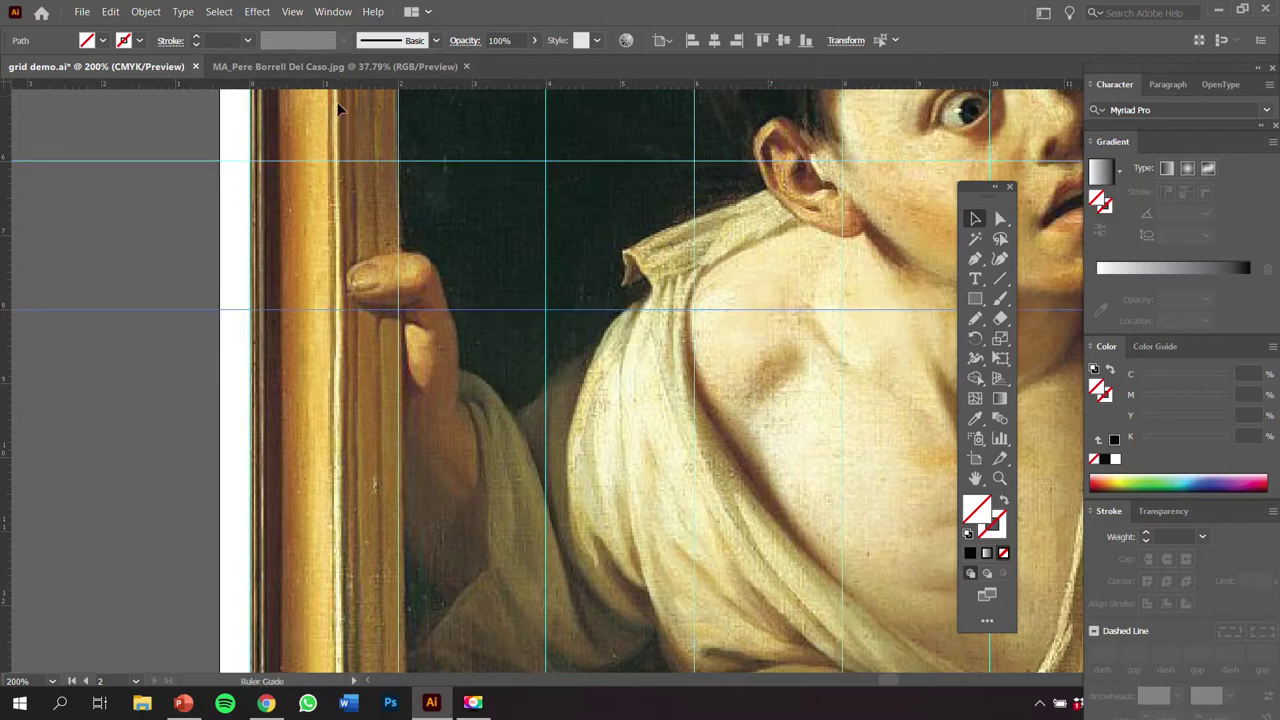
pyautogui.moveTo(297, 413); pyautogui.dragTo(308, 457)
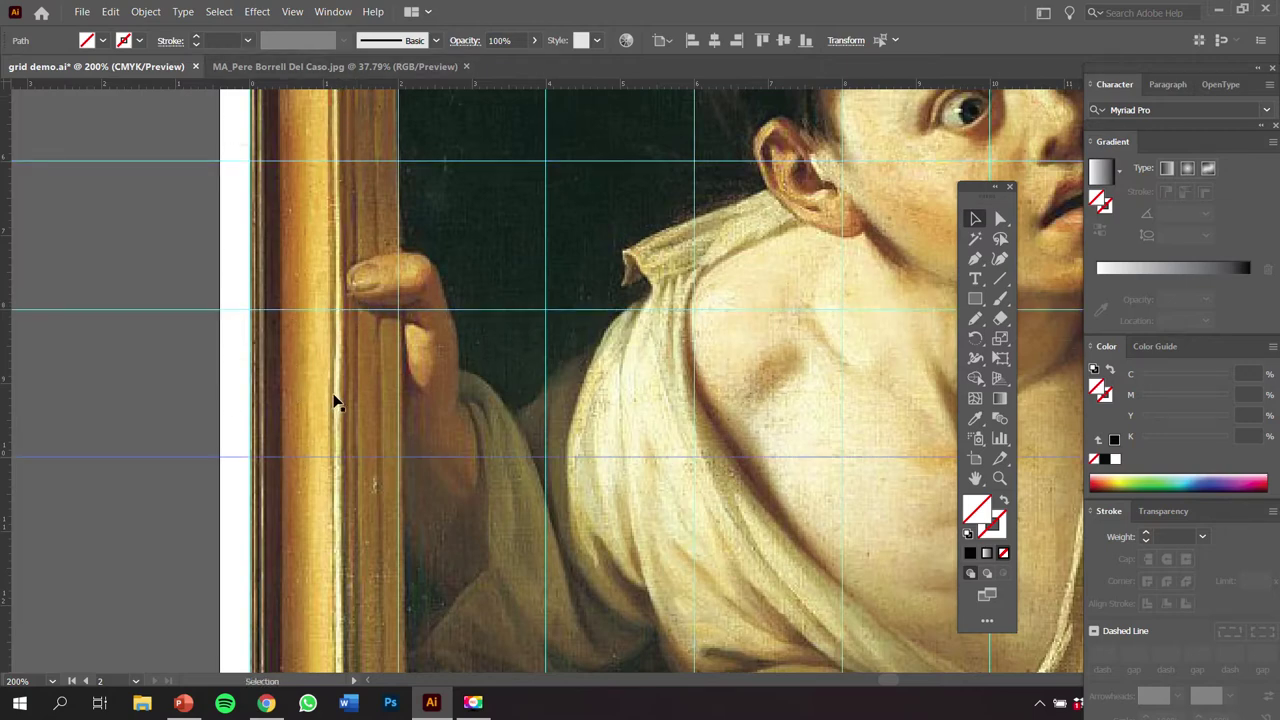
pyautogui.scroll(-3, 334, 391)
pyautogui.scroll(-2, 336, 395)
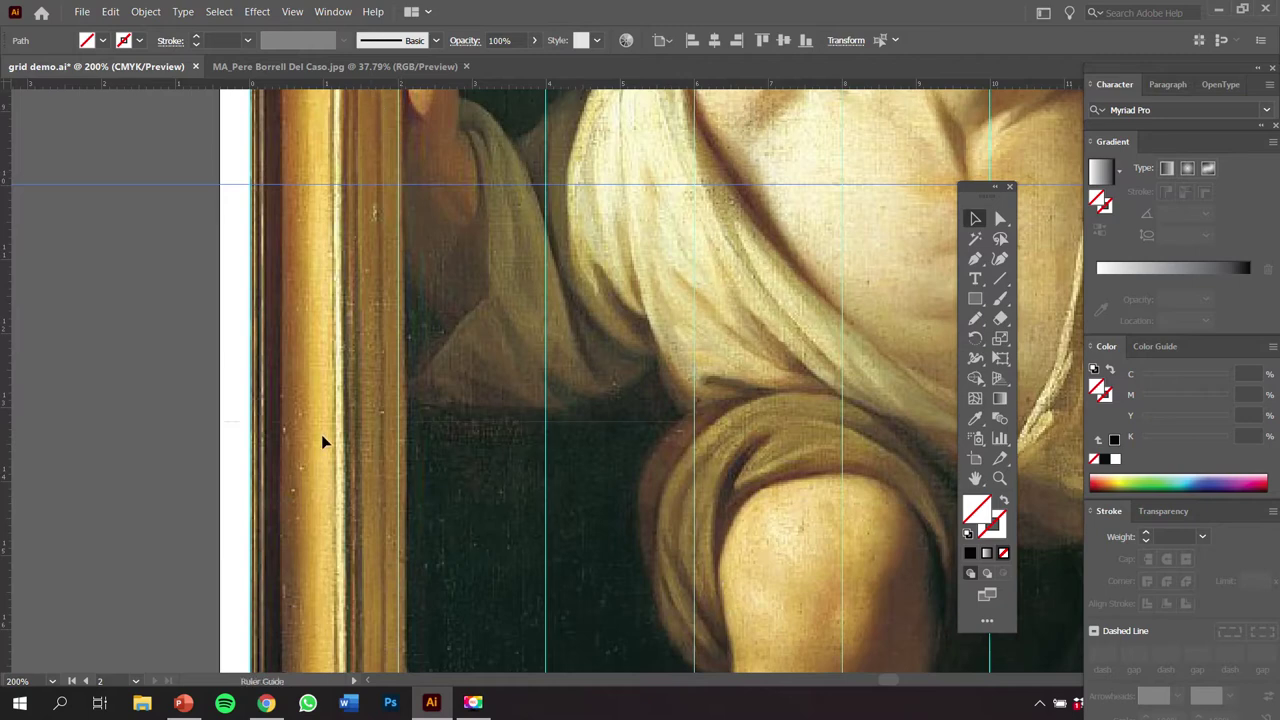
pyautogui.click(347, 334)
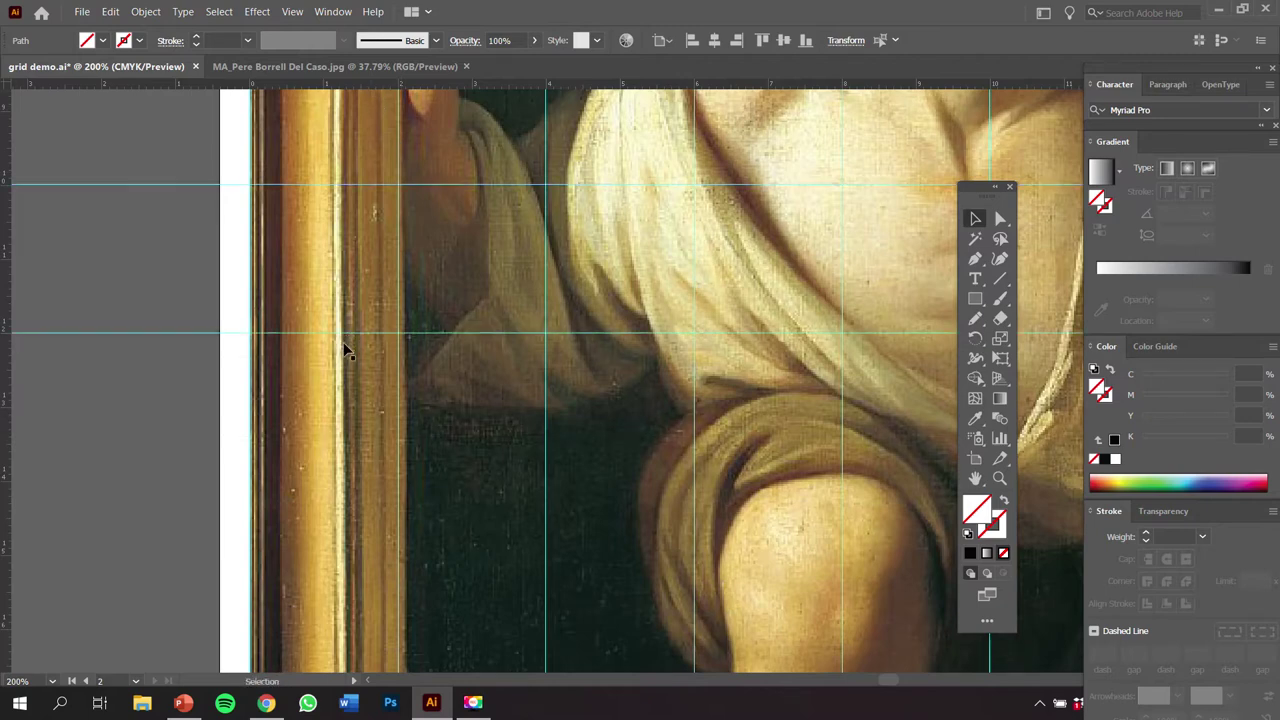
# Step: Place horizontal guides over the lower part of the painting at the 14, 16 and 18 cm marks
pyautogui.scroll(-1, 347, 345)
pyautogui.scroll(-2, 347, 357)
pyautogui.moveTo(366, 86); pyautogui.dragTo(353, 377)
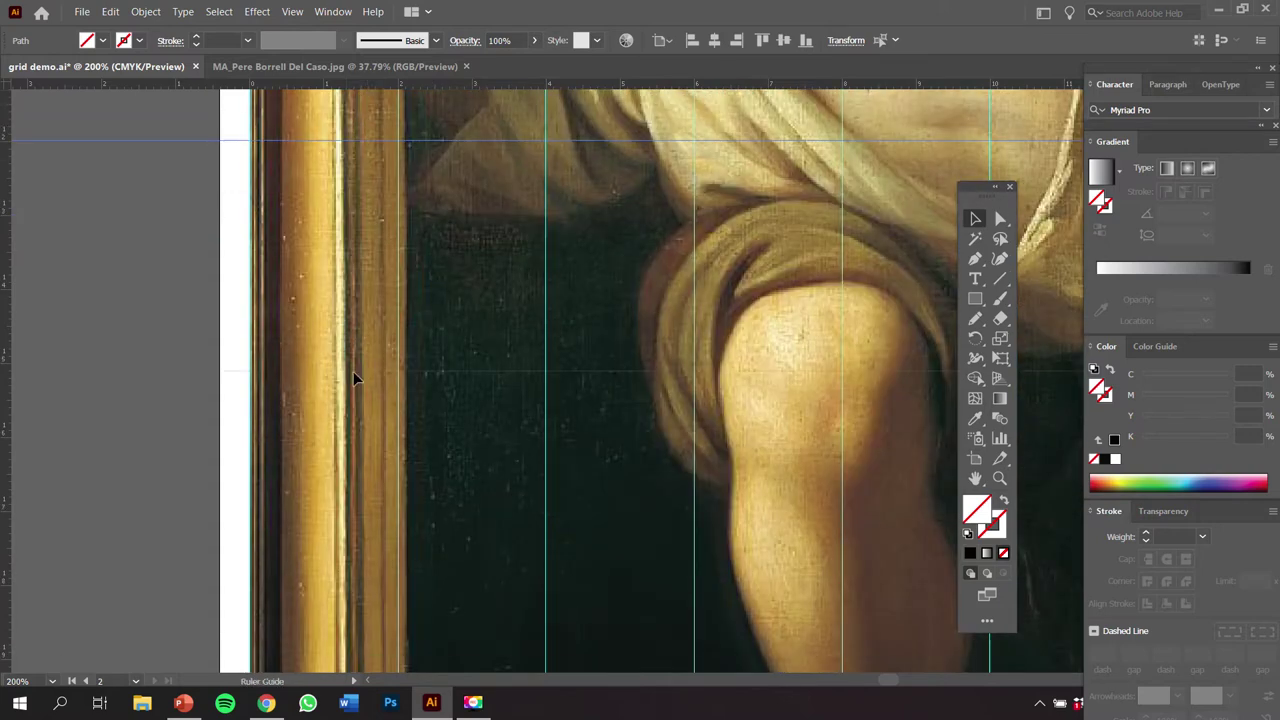
pyautogui.moveTo(355, 300); pyautogui.dragTo(357, 288)
pyautogui.moveTo(393, 86)
pyautogui.mouseDown()
pyautogui.moveTo(349, 334)
pyautogui.moveTo(352, 440)
pyautogui.moveTo(322, 571)
pyautogui.moveTo(331, 590)
pyautogui.mouseUp()
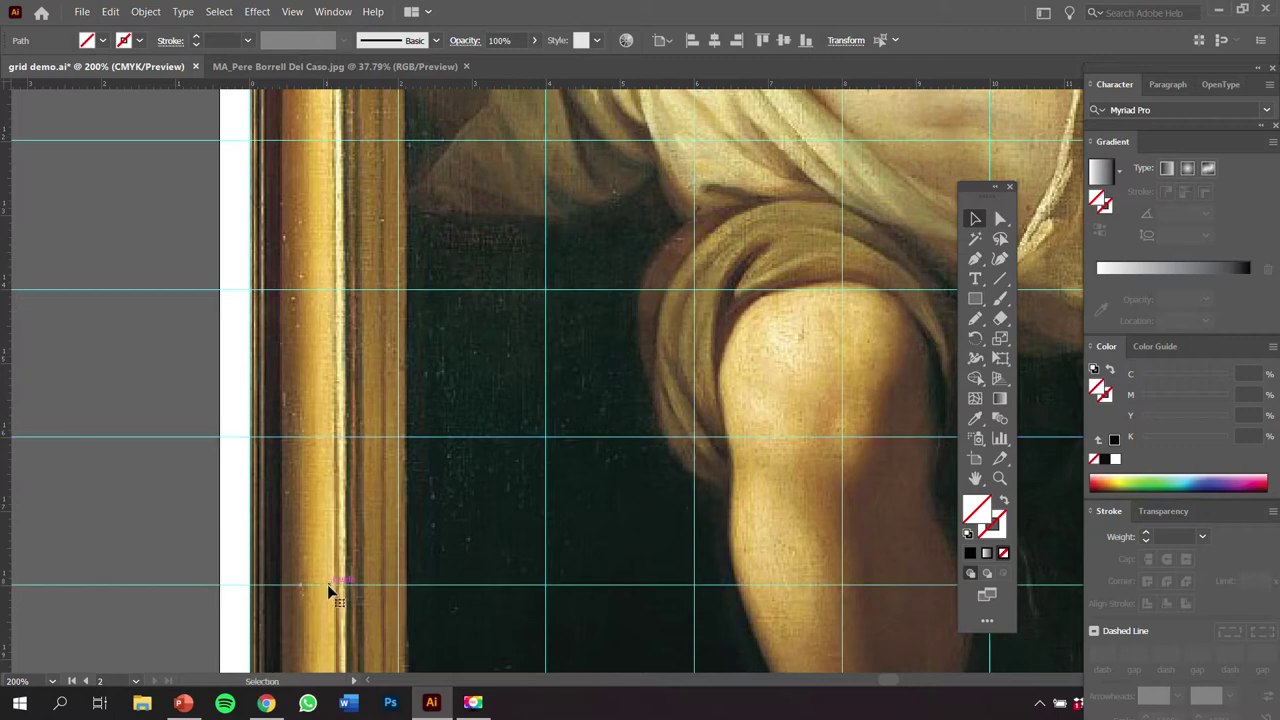
# Step: Finish the horizontal guides near the painting's base at the 20, 22 and 24 cm marks
pyautogui.scroll(-5, 334, 531)
pyautogui.moveTo(343, 90); pyautogui.dragTo(330, 400)
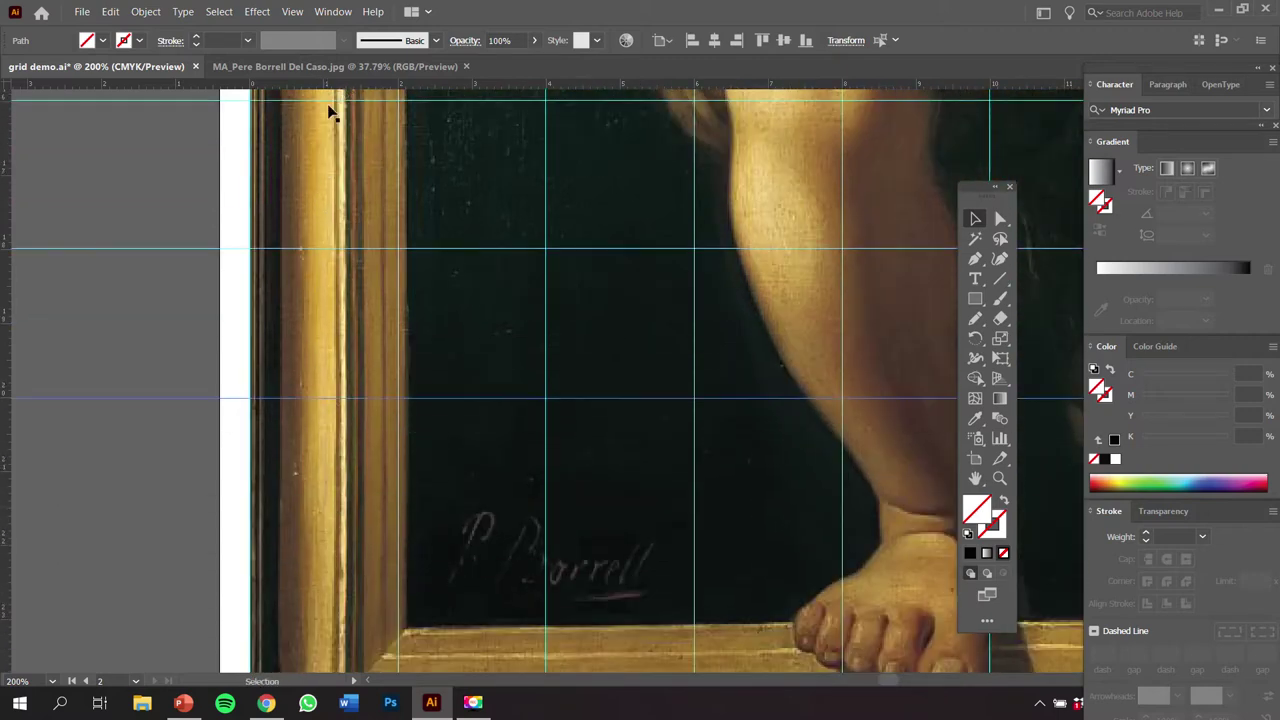
pyautogui.moveTo(345, 83)
pyautogui.mouseDown()
pyautogui.moveTo(298, 565)
pyautogui.moveTo(310, 545)
pyautogui.mouseUp()
pyautogui.scroll(-2, 308, 535)
pyautogui.moveTo(381, 84); pyautogui.dragTo(309, 578)
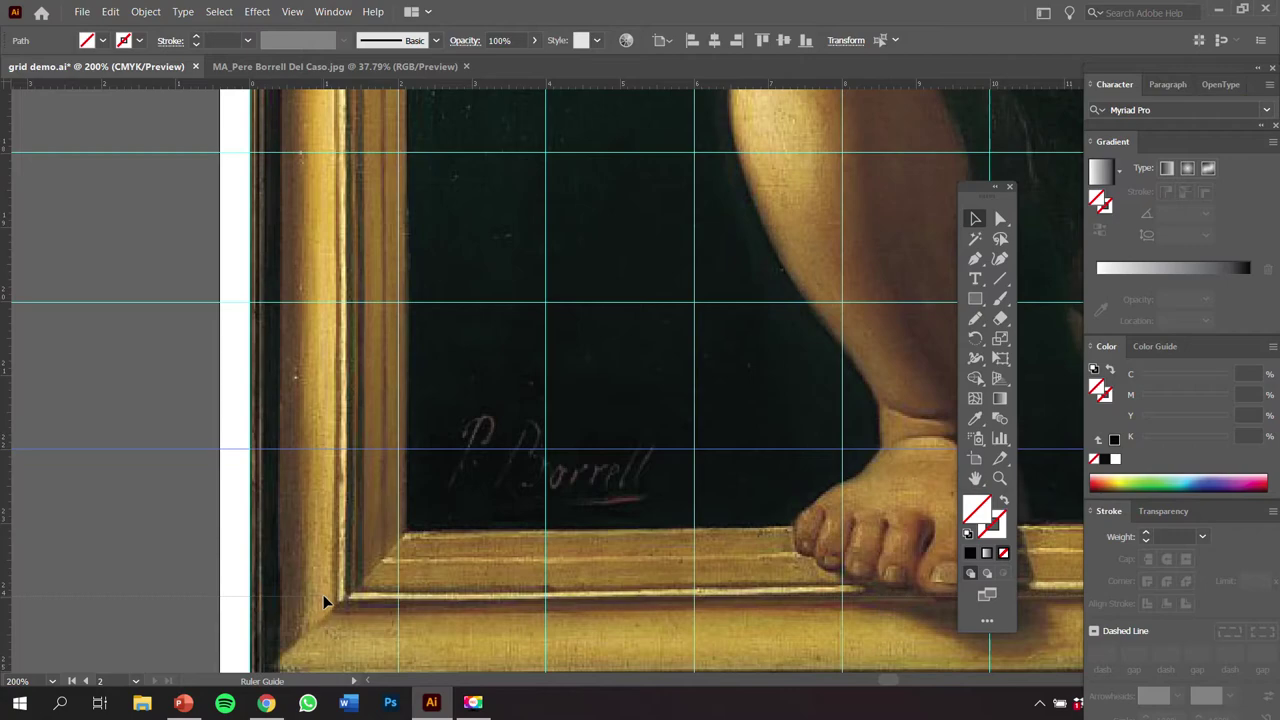
pyautogui.moveTo(326, 596); pyautogui.dragTo(323, 595)
pyautogui.scroll(-4, 330, 600)
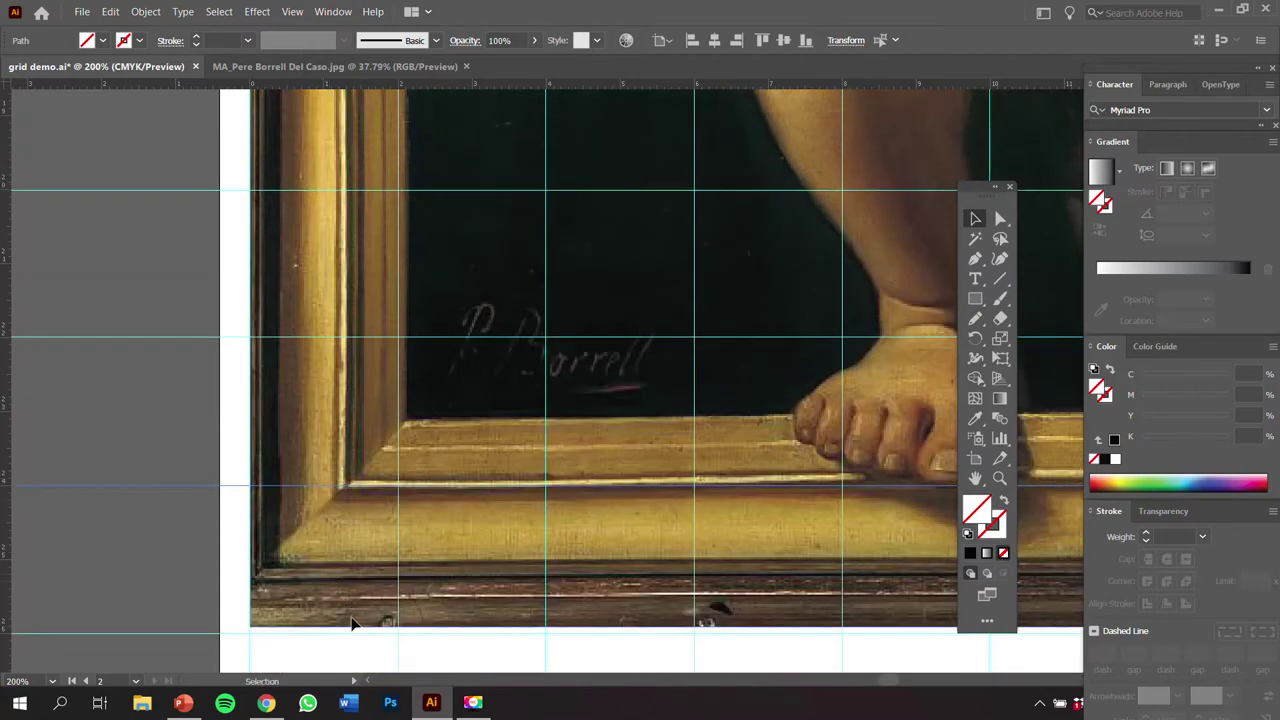
# Step: Review the guide grid over the whole painting and inspect its upper-left area up close
pyautogui.hotkey('ctrl', '-')
pyautogui.hotkey('ctrl', '-')
pyautogui.hotkey('ctrl', '-')
pyautogui.hotkey('ctrl', '-')
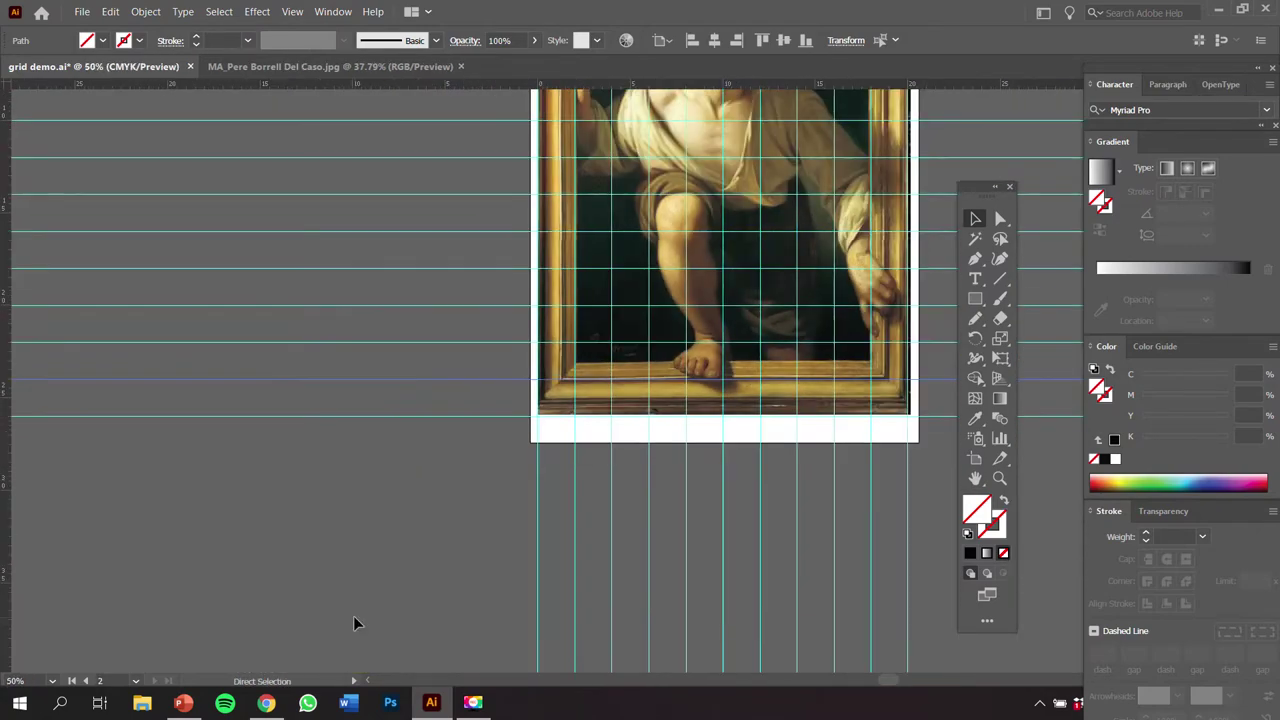
pyautogui.moveTo(538, 316); pyautogui.dragTo(471, 386)
pyautogui.moveTo(641, 305); pyautogui.dragTo(366, 451)
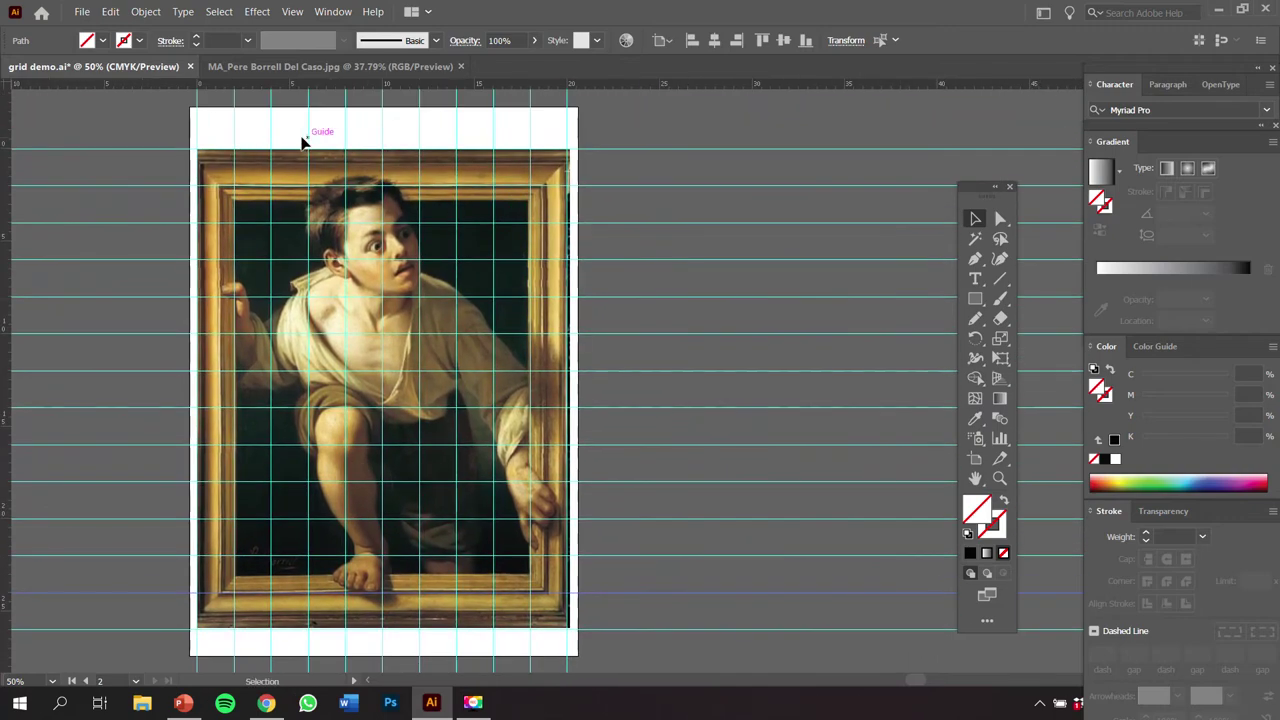
pyautogui.click(1002, 480)
pyautogui.moveTo(136, 130); pyautogui.dragTo(268, 313)
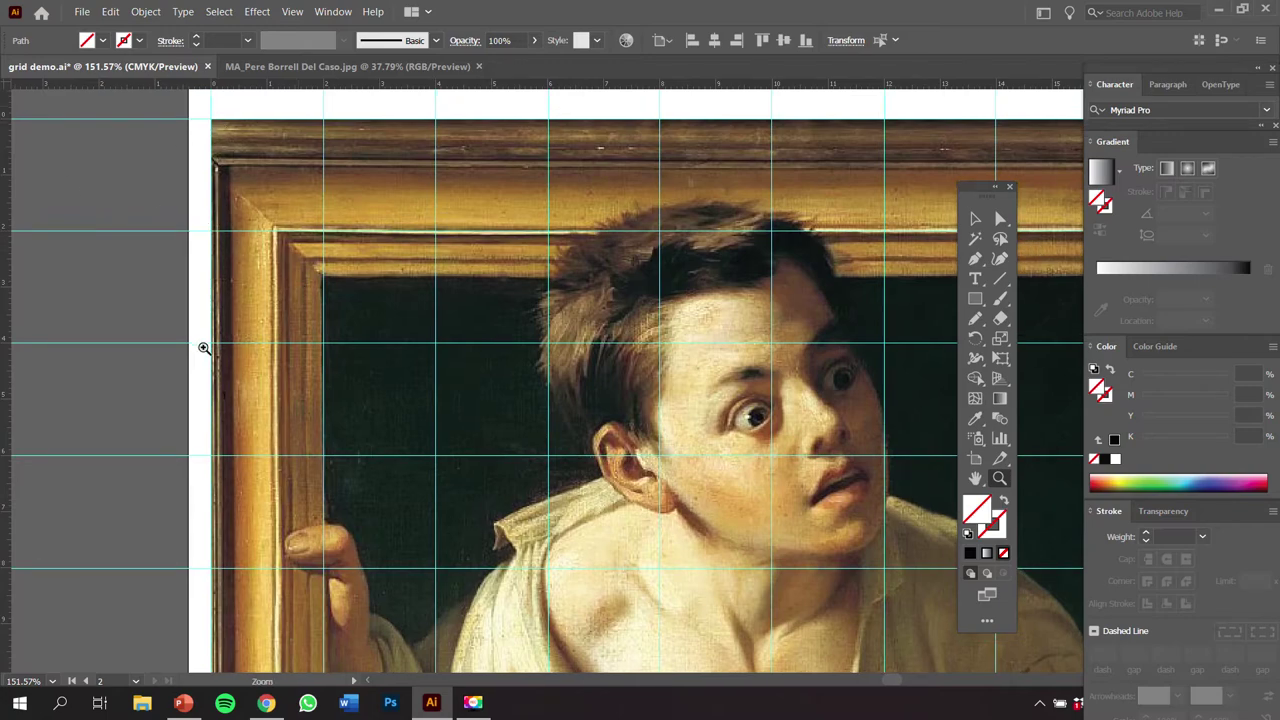
# Step: Examine how the guides line up with the painting's left edge, upper-right corner, right edge and lower-left corner
pyautogui.moveTo(195, 457); pyautogui.dragTo(239, 564)
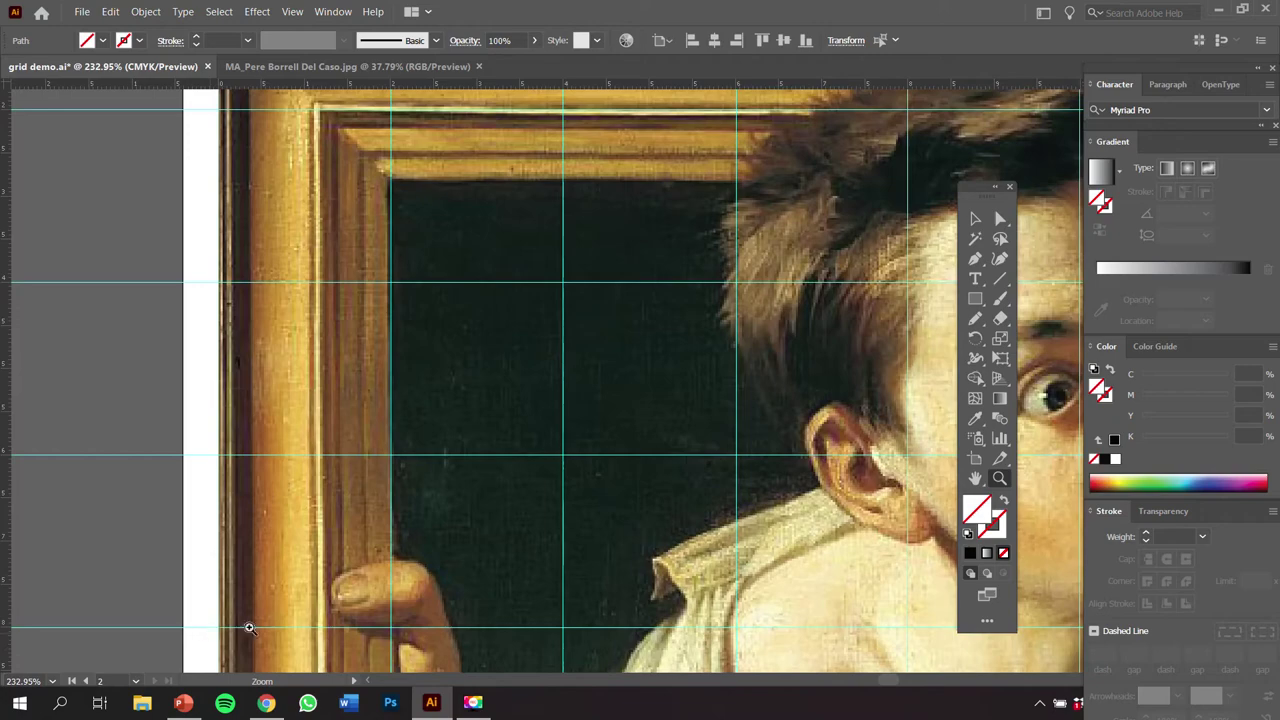
pyautogui.moveTo(318, 590); pyautogui.dragTo(214, 315)
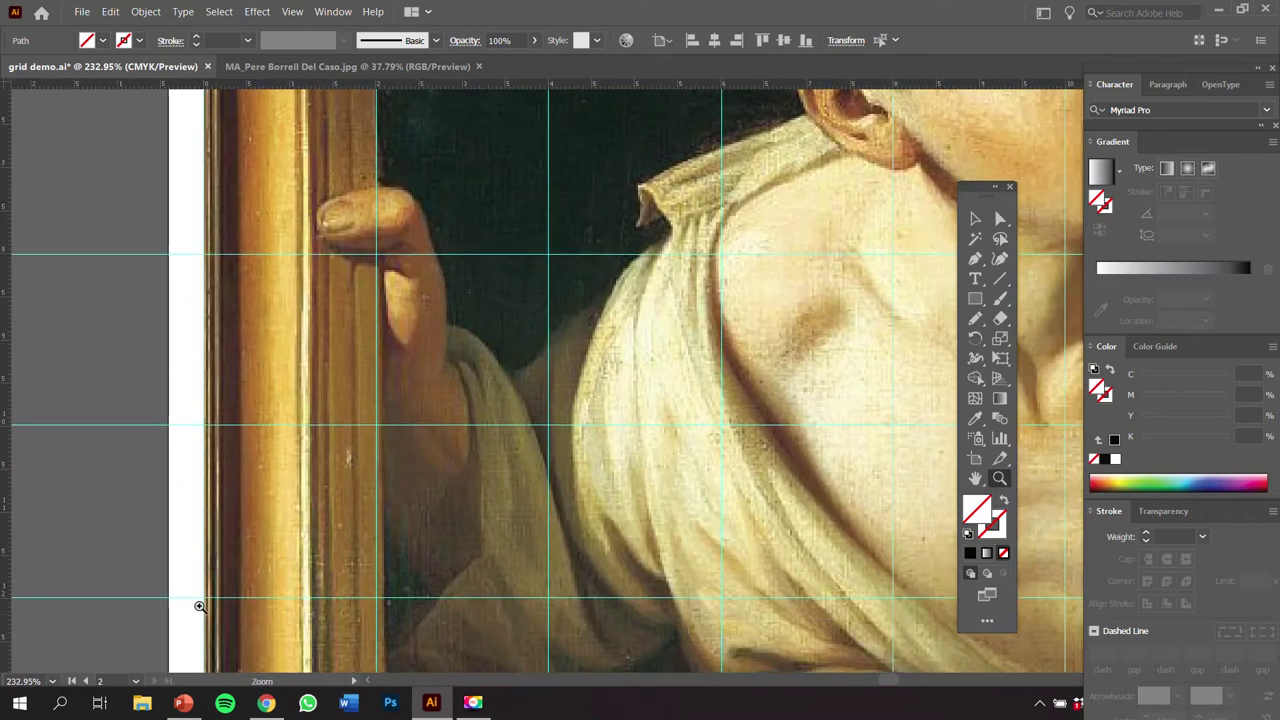
pyautogui.moveTo(742, 368); pyautogui.dragTo(30, 417)
pyautogui.moveTo(626, 345); pyautogui.dragTo(106, 434)
pyautogui.moveTo(569, 358); pyautogui.dragTo(477, 490)
pyautogui.moveTo(615, 300)
pyautogui.mouseDown()
pyautogui.moveTo(581, 501)
pyautogui.moveTo(598, 562)
pyautogui.mouseUp()
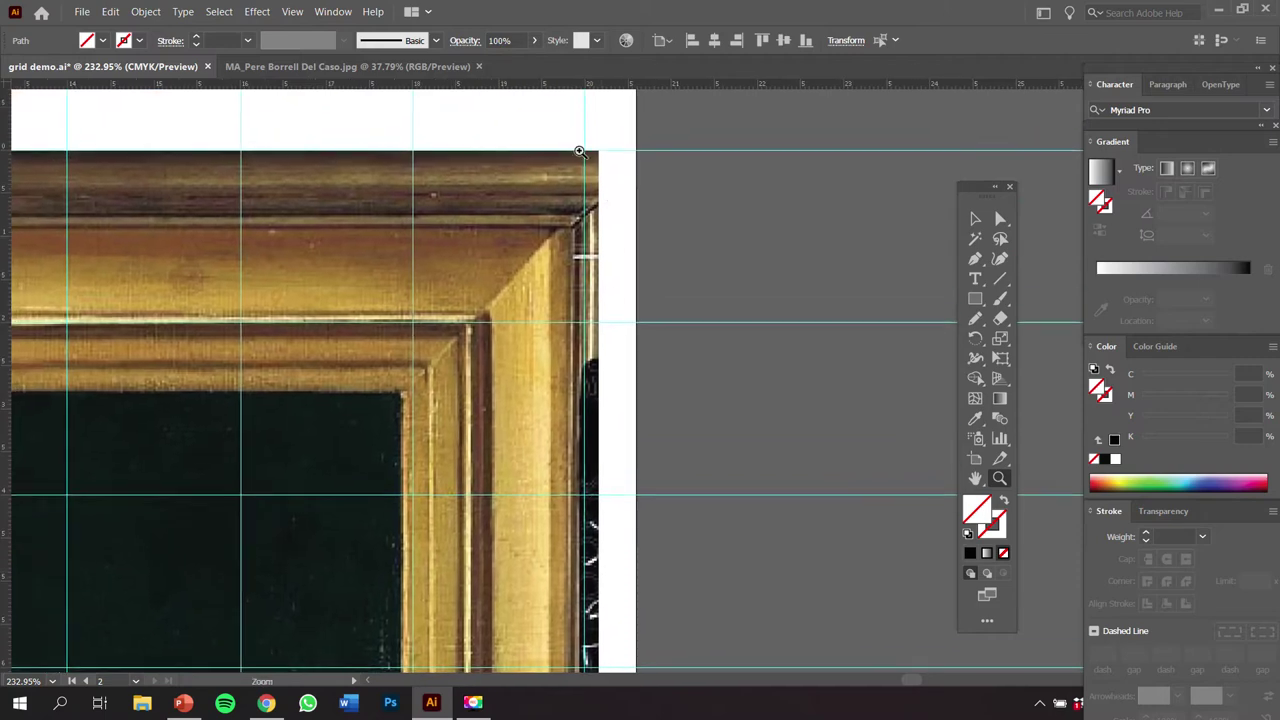
pyautogui.click(975, 218)
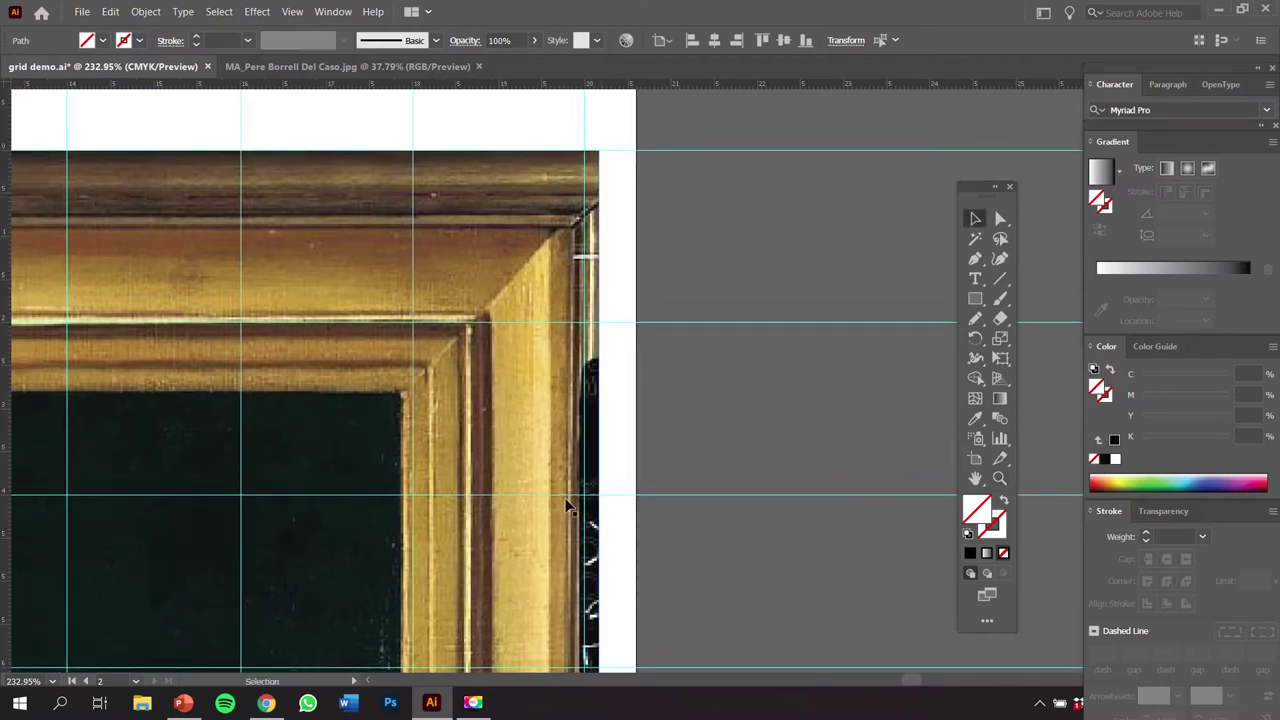
pyautogui.scroll(-4, 537, 500)
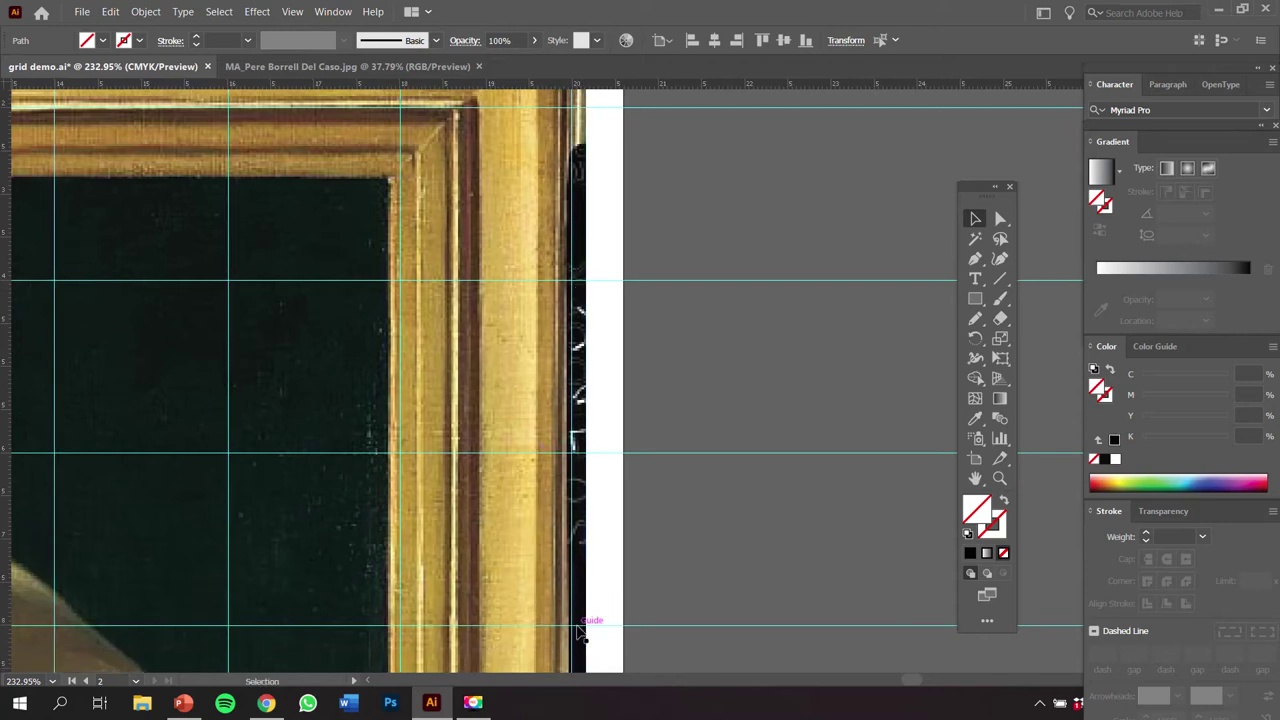
pyautogui.scroll(-6, 595, 450)
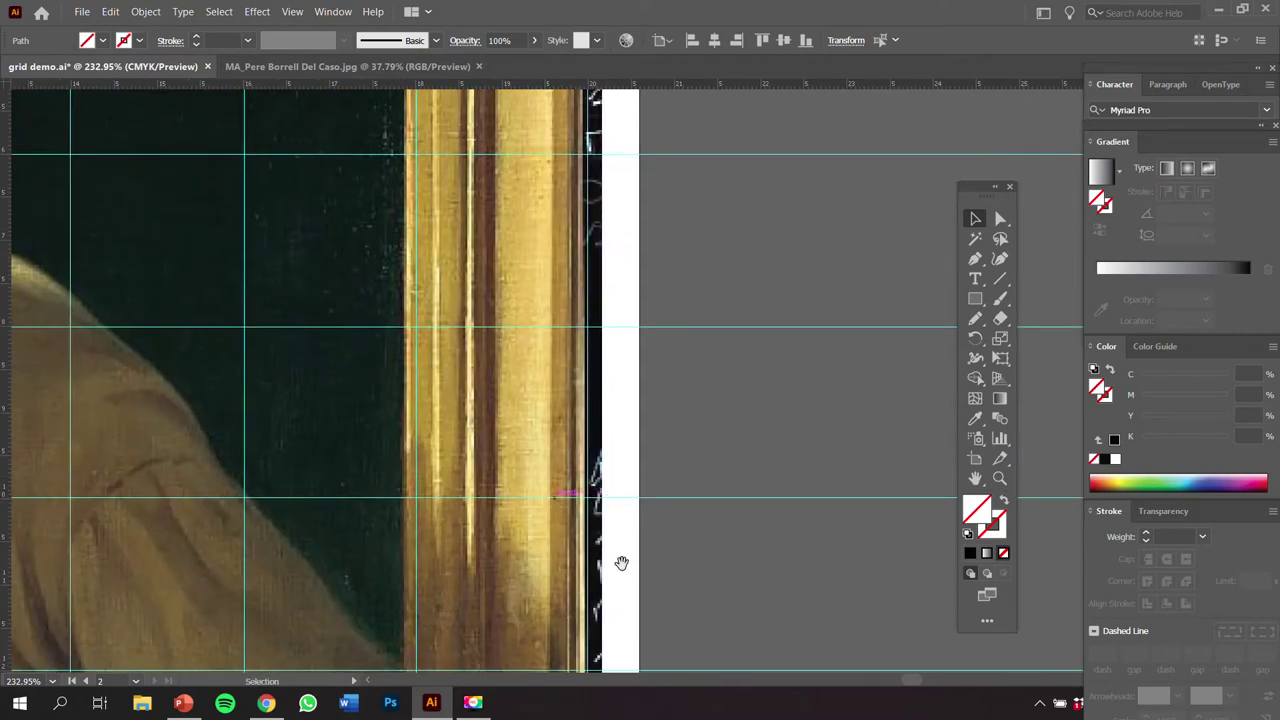
pyautogui.moveTo(621, 563); pyautogui.dragTo(614, 290)
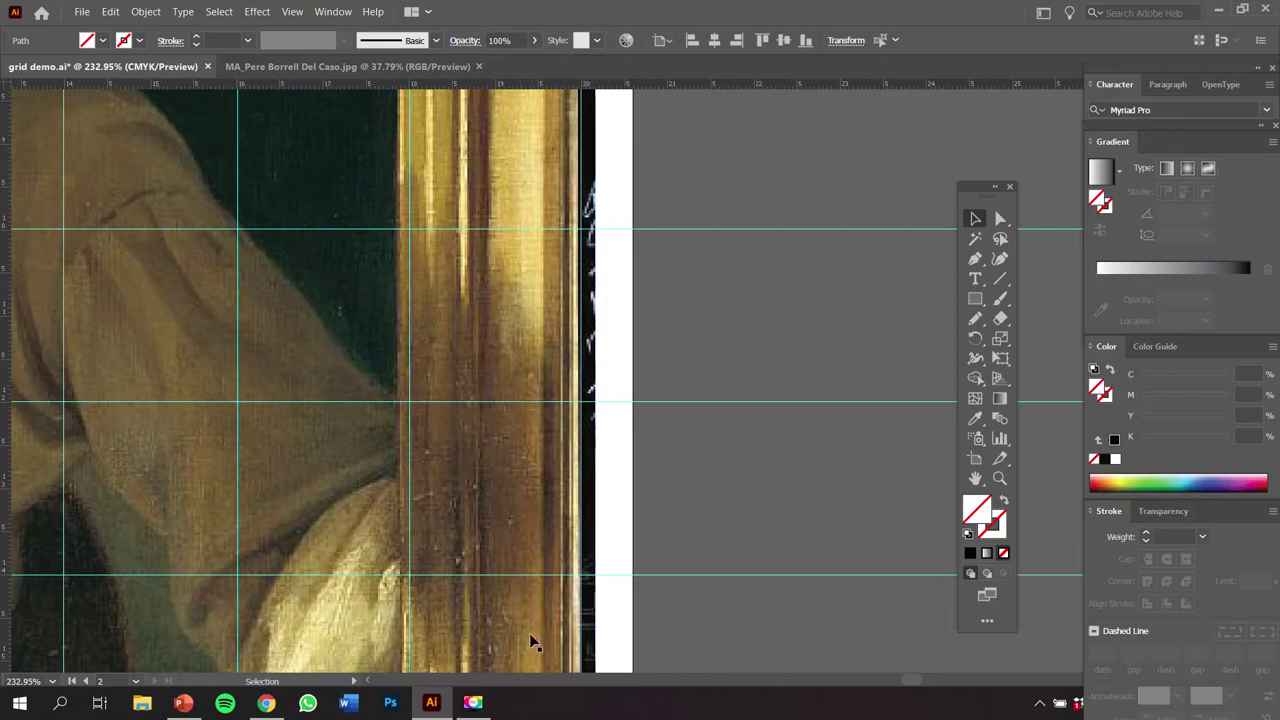
pyautogui.scroll(-1, 569, 260)
pyautogui.scroll(-4, 569, 260)
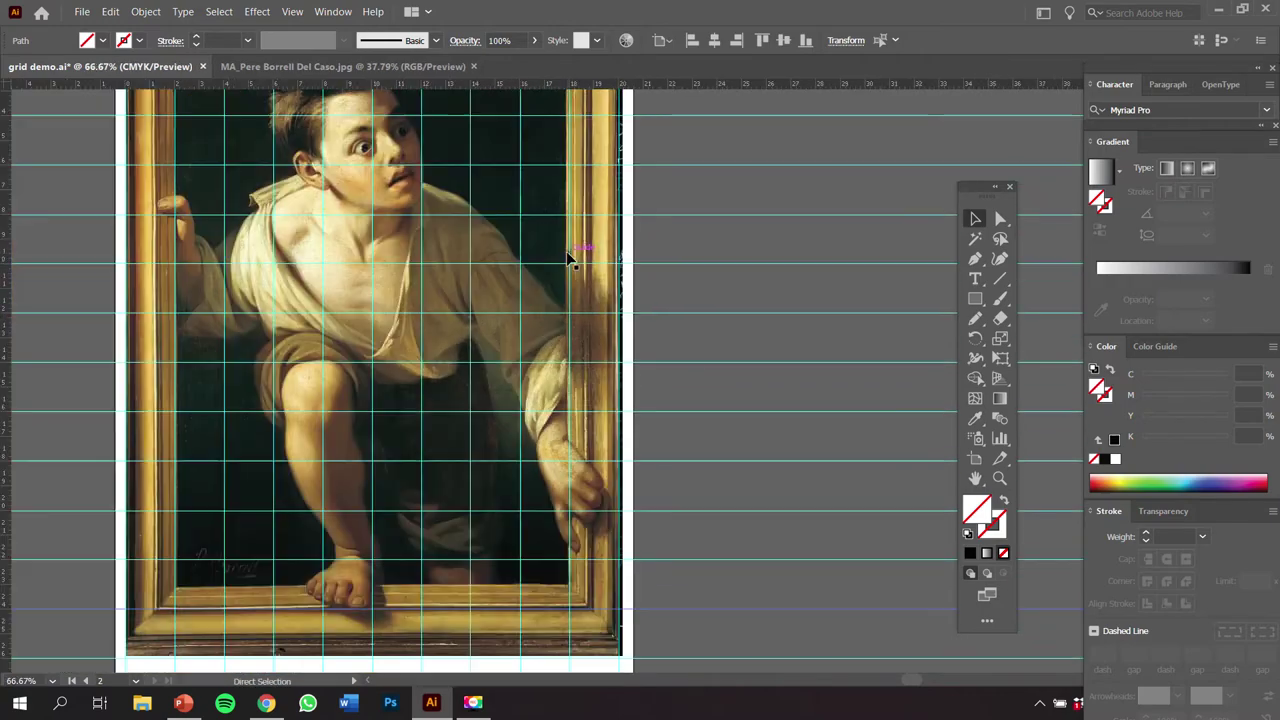
pyautogui.moveTo(366, 345); pyautogui.dragTo(358, 297)
pyautogui.press('z')
pyautogui.moveTo(130, 582); pyautogui.dragTo(334, 420)
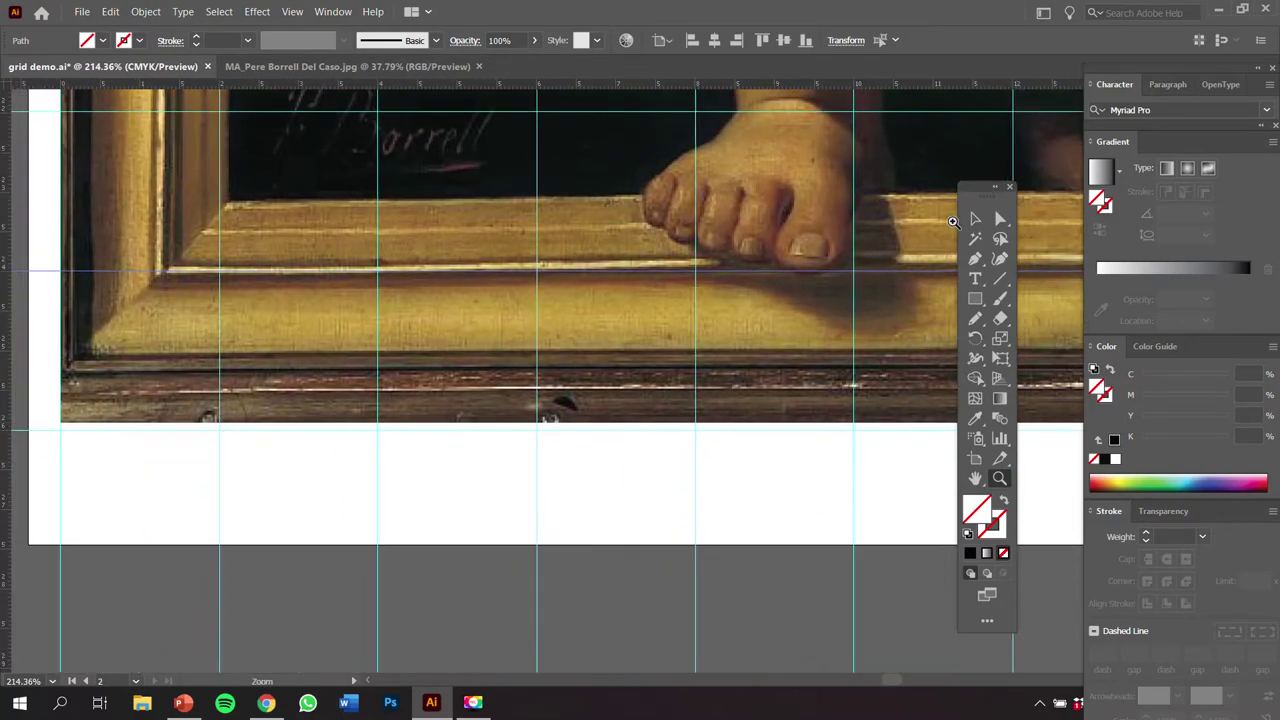
pyautogui.press('v')
pyautogui.moveTo(216, 424); pyautogui.dragTo(256, 426)
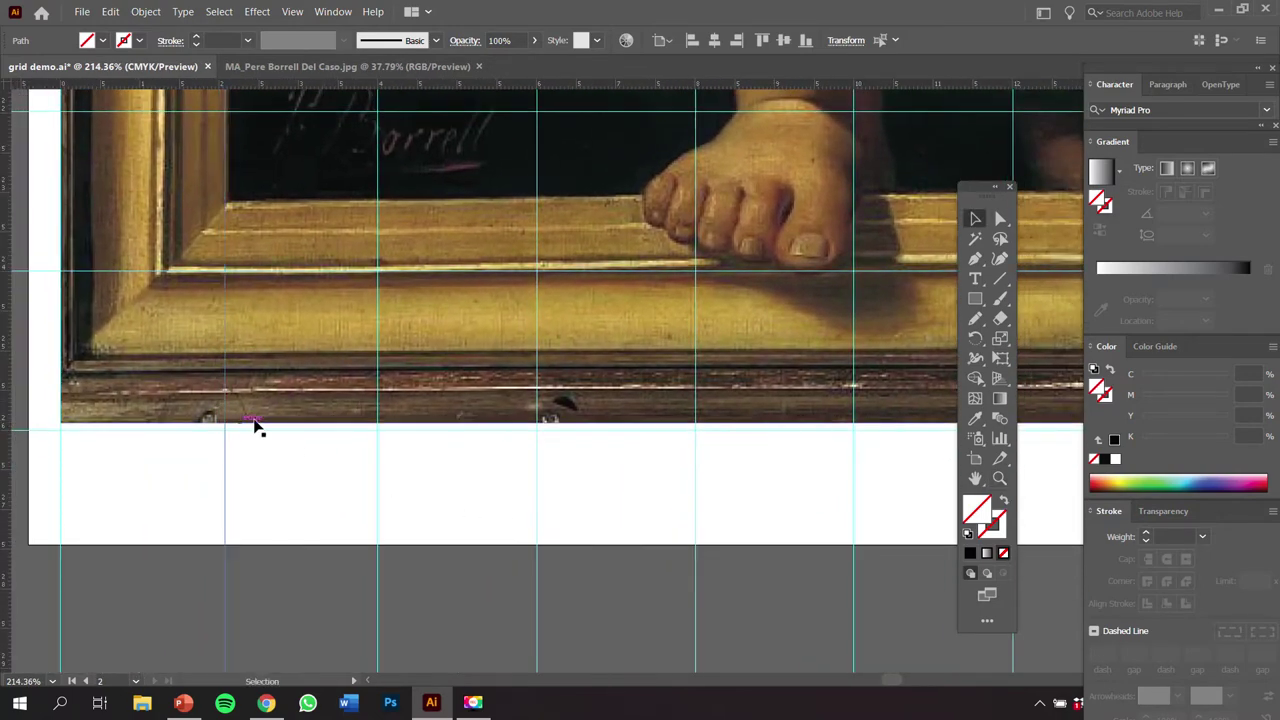
pyautogui.hotkey('ctrl', 'z')
pyautogui.moveTo(408, 388); pyautogui.dragTo(408, 431)
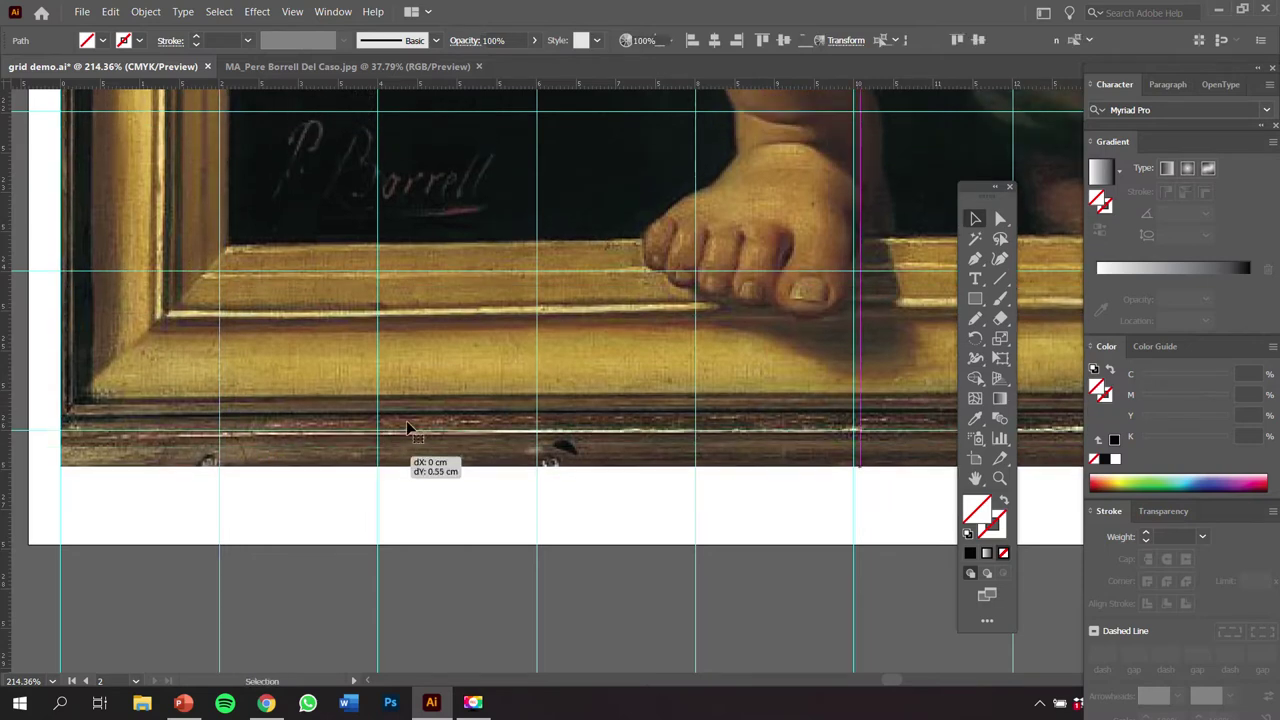
pyautogui.hotkey('ctrl', 'shift', 'z')
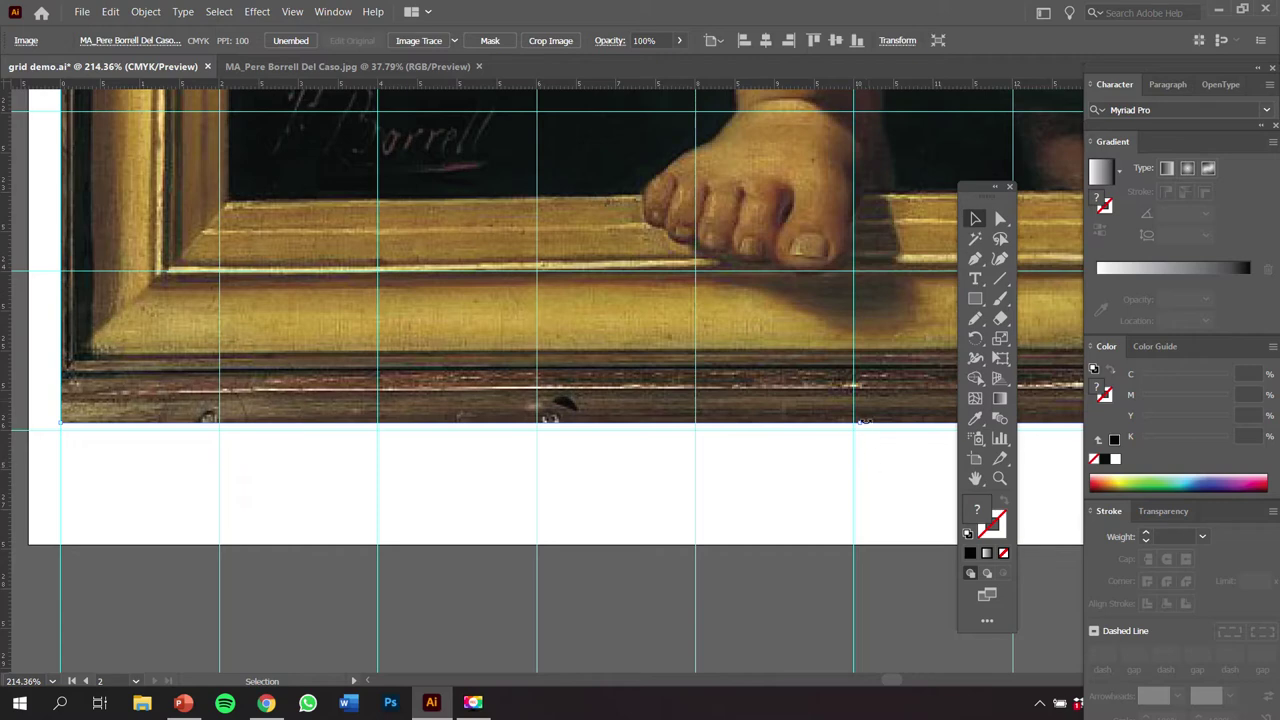
# Step: Check the guides along the painting's lower edge as far as its lower-right corner, and return to the full artboard
pyautogui.hscroll(5, 686, 452)
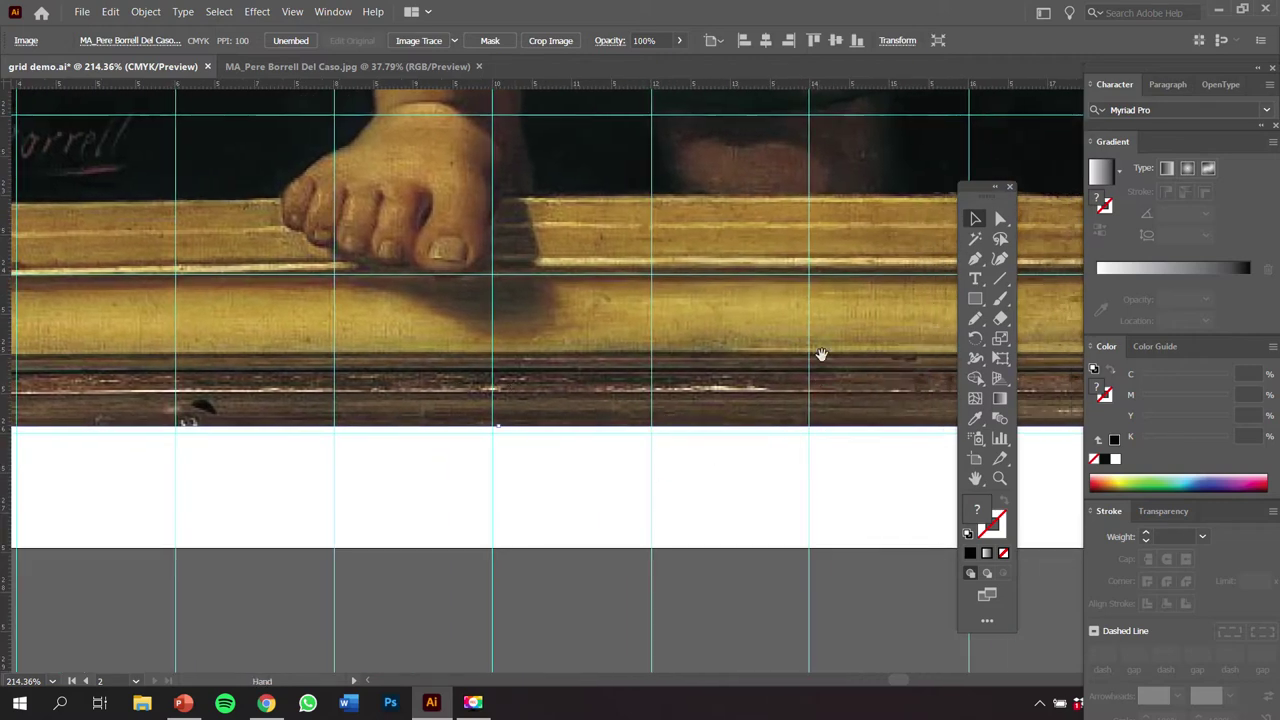
pyautogui.hscroll(4, 820, 354)
pyautogui.hscroll(3, 882, 446)
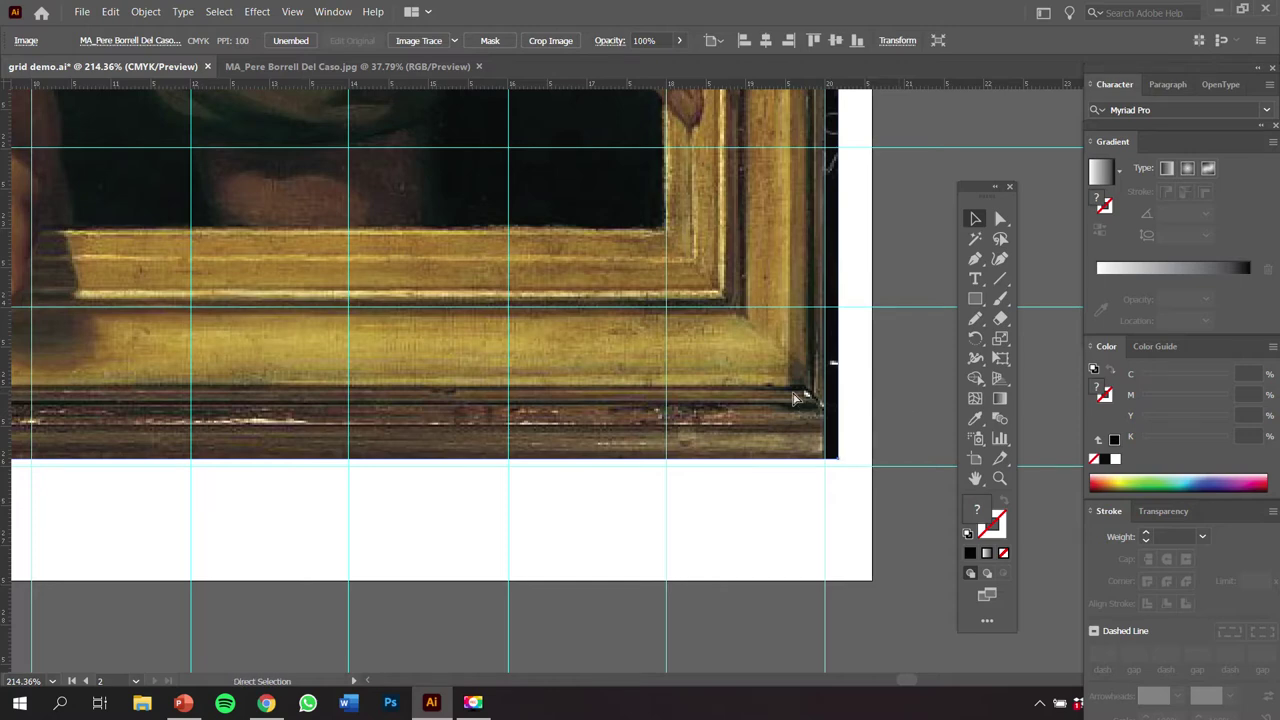
pyautogui.hotkey('ctrl', '0')
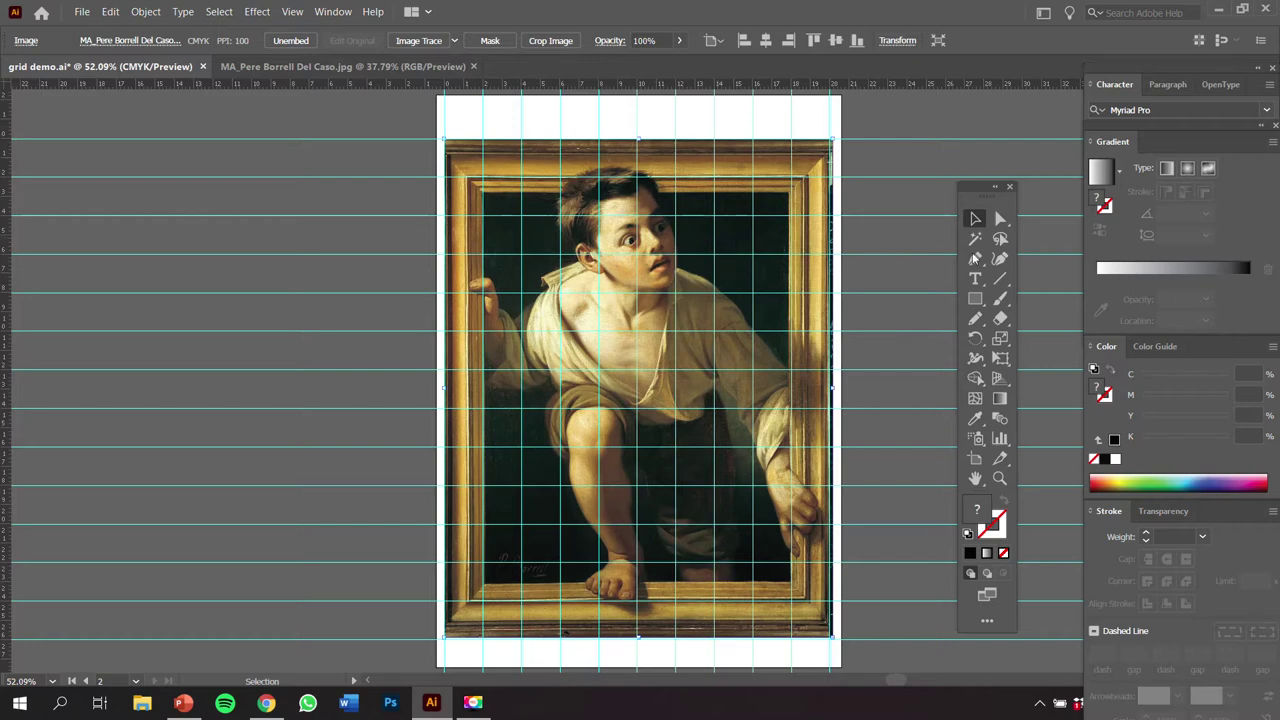
# Step: Draw 1 pt black vertical lines over the painting's full height along the guides from 2 to 18 cm
pyautogui.click(1000, 279)
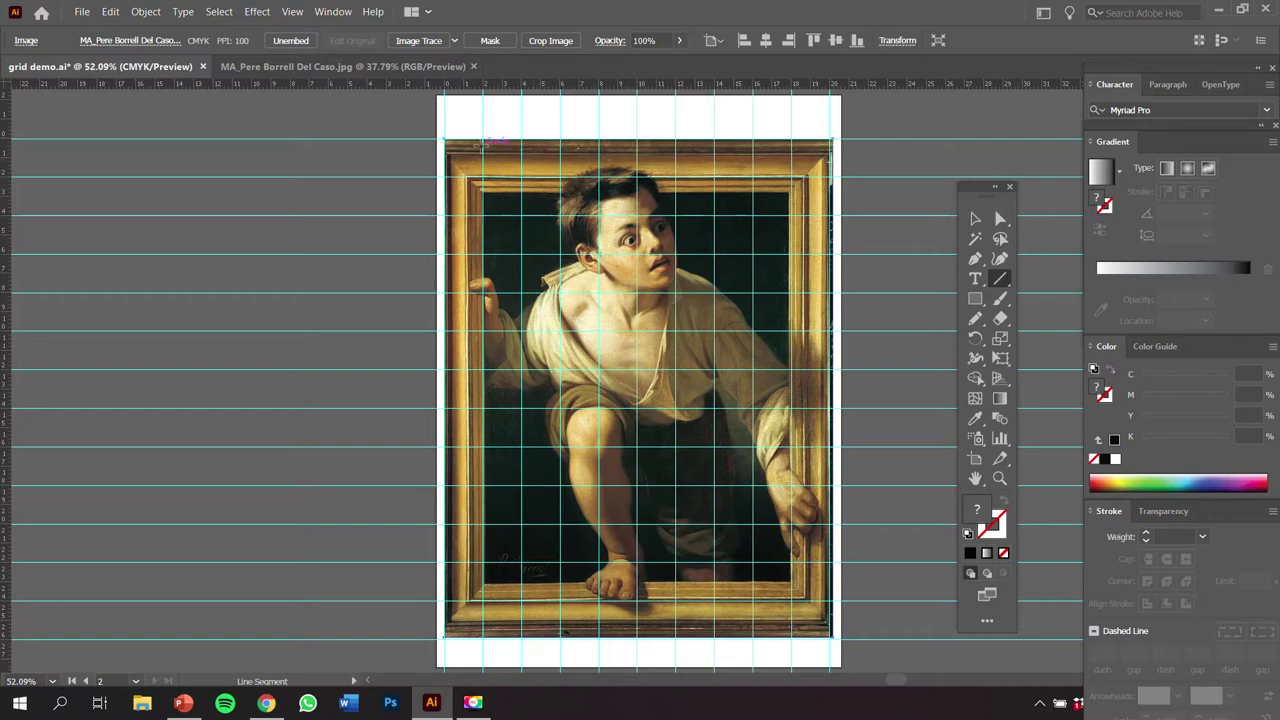
pyautogui.press('v')
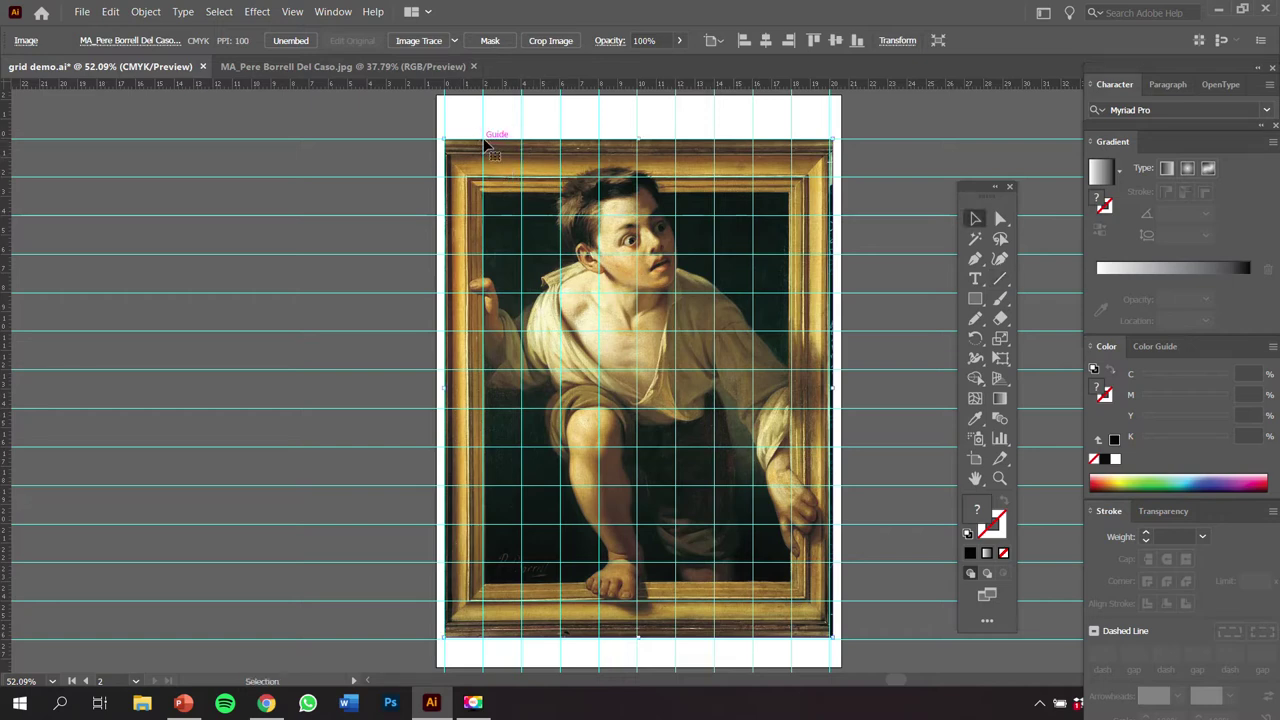
pyautogui.press('\\')
pyautogui.moveTo(483, 140); pyautogui.dragTo(483, 636)
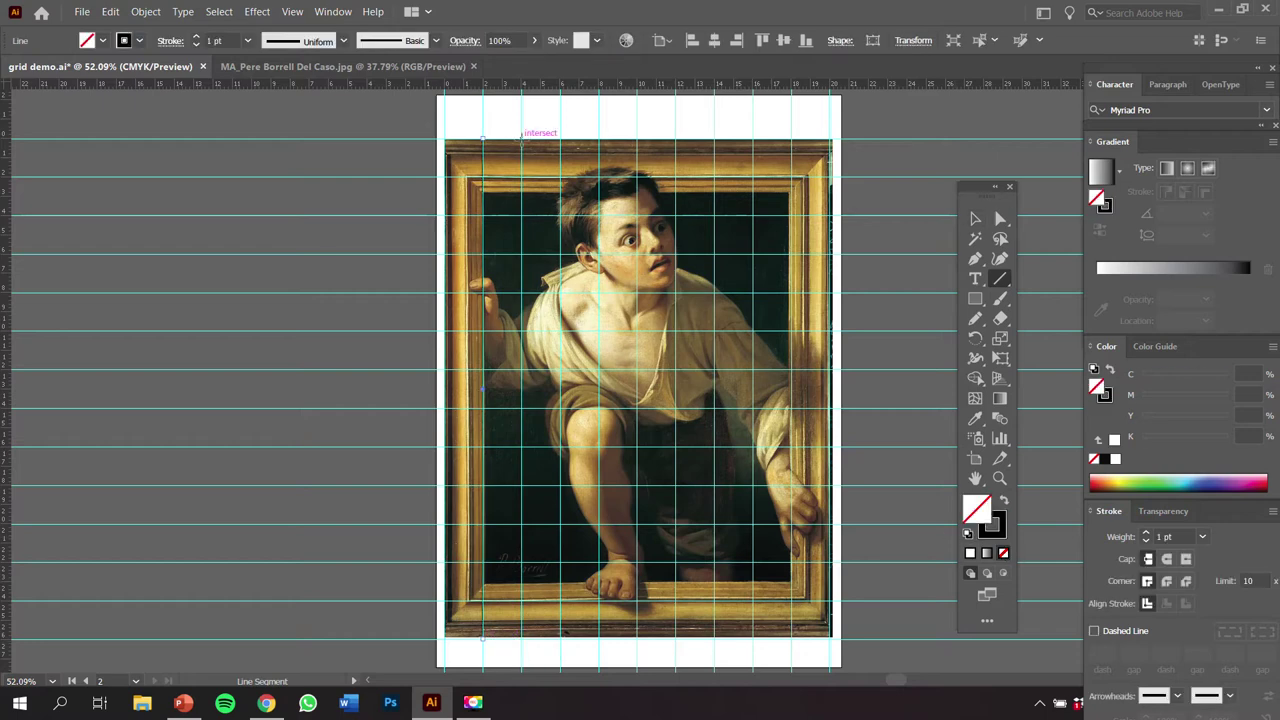
pyautogui.moveTo(598, 140); pyautogui.dragTo(598, 636)
pyautogui.moveTo(638, 140); pyautogui.dragTo(639, 637)
pyautogui.moveTo(676, 140)
pyautogui.mouseDown()
pyautogui.moveTo(676, 636)
pyautogui.moveTo(714, 638)
pyautogui.mouseUp()
pyautogui.moveTo(753, 139)
pyautogui.mouseDown()
pyautogui.moveTo(753, 638)
pyautogui.moveTo(791, 638)
pyautogui.mouseUp()
# Step: Draw horizontal lines across the painting along the guides from 2 to 22 cm, and hide the guides
pyautogui.moveTo(444, 177); pyautogui.dragTo(832, 177)
pyautogui.moveTo(444, 216); pyautogui.dragTo(832, 216)
pyautogui.moveTo(444, 254); pyautogui.dragTo(830, 254)
pyautogui.moveTo(444, 293); pyautogui.dragTo(832, 298)
pyautogui.moveTo(444, 331); pyautogui.dragTo(832, 331)
pyautogui.moveTo(444, 370); pyautogui.dragTo(832, 370)
pyautogui.moveTo(444, 408); pyautogui.dragTo(832, 409)
pyautogui.moveTo(442, 447); pyautogui.dragTo(832, 446)
pyautogui.moveTo(441, 485); pyautogui.dragTo(832, 485)
pyautogui.moveTo(441, 523); pyautogui.dragTo(832, 523)
pyautogui.moveTo(441, 562); pyautogui.dragTo(832, 562)
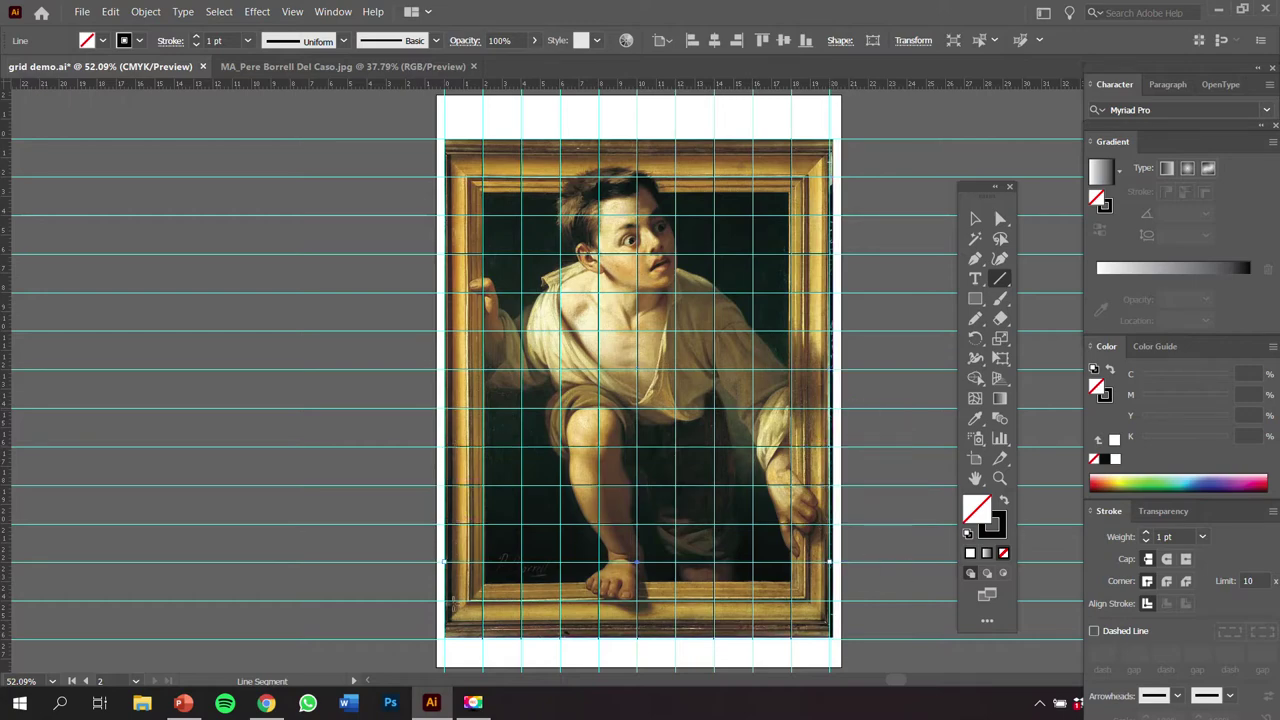
pyautogui.click(292, 11)
pyautogui.click(575, 608)
# Step: Add the label "1" above the painting's first column and set its text size to 14 pt
pyautogui.press('t')
pyautogui.hotkey('ctrl', 'z')
pyautogui.hotkey('ctrl', 'shift', 'z')
pyautogui.click(460, 127)
pyautogui.write('1')
pyautogui.click(975, 219)
pyautogui.click(824, 40)
pyautogui.click(858, 209)
# Step: Label the second to fifth columns above the painting 2, 3, 4 and 5
pyautogui.press('t')
pyautogui.click(498, 123)
pyautogui.write('2')
pyautogui.click(532, 121)
pyautogui.write('3')
pyautogui.click(575, 129)
pyautogui.write('4')
pyautogui.click(607, 126)
pyautogui.write('5')
# Step: Continue the column numbers above the painting up to 10
pyautogui.click(685, 126)
pyautogui.write('7')
pyautogui.click(727, 127)
pyautogui.write('8')
pyautogui.click(763, 126)
pyautogui.write('9')
pyautogui.click(808, 127)
pyautogui.write('10')
# Step: Align and evenly space the column numbers, and place a copy of the row beneath the painting
pyautogui.click(966, 41)
pyautogui.click(918, 82)
pyautogui.click(918, 120)
pyautogui.moveTo(656, 124); pyautogui.dragTo(659, 648)
# Step: Frame the painting with an unfilled, black-outlined rectangle of about 20.2 × 25.9 cm
pyautogui.click(975, 299)
pyautogui.click(833, 139)
pyautogui.click(537, 357)
pyautogui.moveTo(444, 139); pyautogui.dragTo(833, 637)
pyautogui.click(1005, 501)
pyautogui.click(975, 219)
pyautogui.click(508, 431)
# Step: Letter the grid rows A to M down the left side of the painting
pyautogui.click(461, 124)
pyautogui.click(975, 279)
pyautogui.click(427, 160)
pyautogui.write('A')
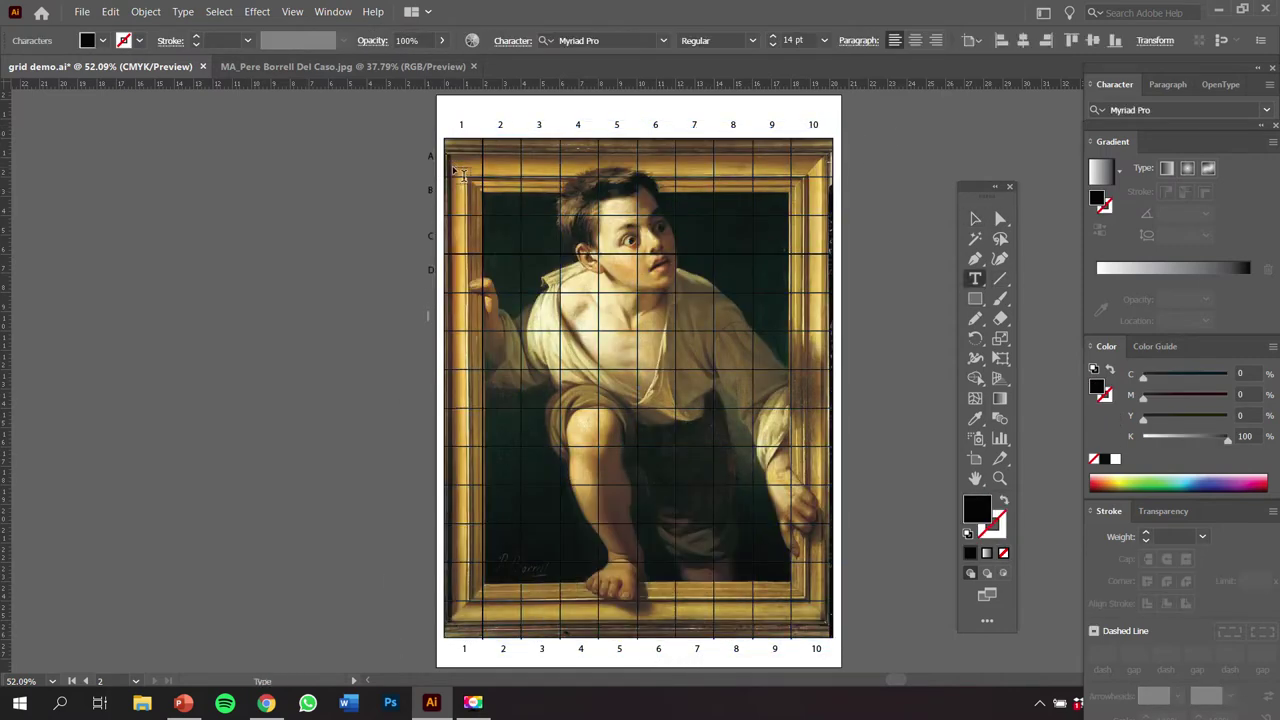
pyautogui.write('L')
pyautogui.click(428, 614)
pyautogui.write('M')
# Step: Copy the row letters A to M to the right side of the painting
pyautogui.click(975, 219)
pyautogui.moveTo(431, 156); pyautogui.dragTo(839, 162)
pyautogui.click(872, 248)
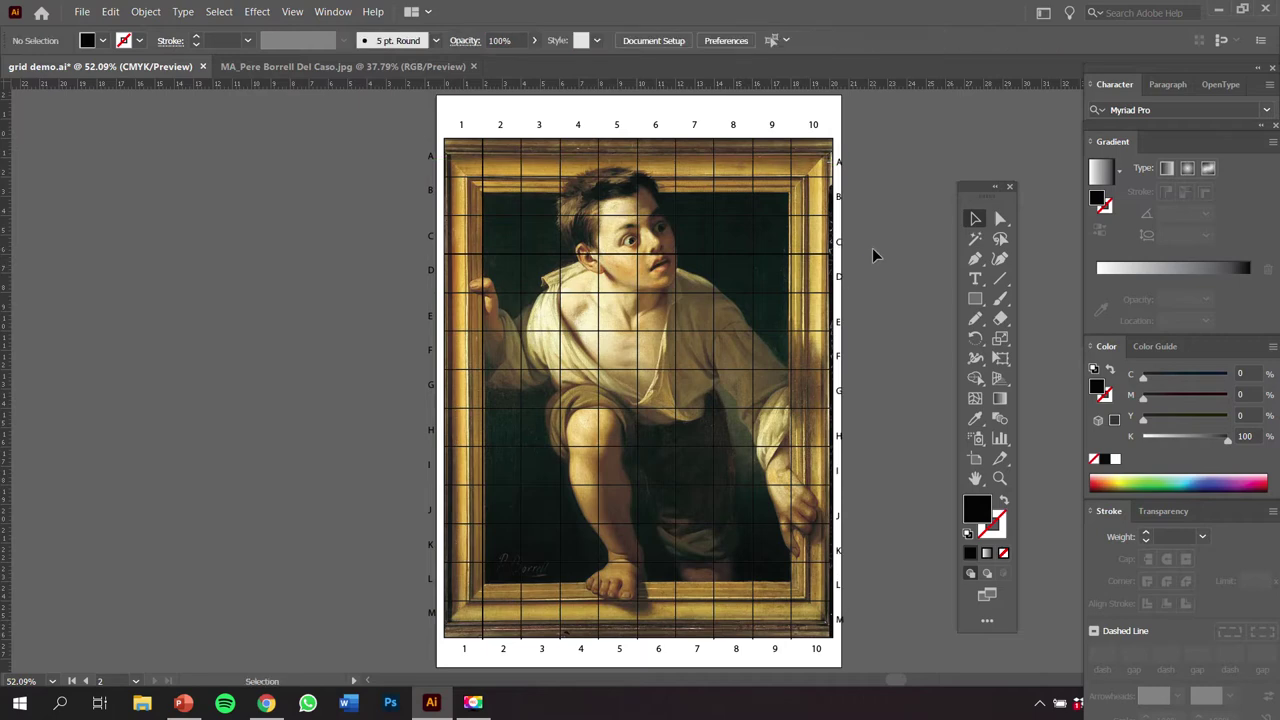
# Step: Write "10 COLUMNS" and "13 ROWS" in 36 pt text on the empty area beside the painting
pyautogui.moveTo(872, 248); pyautogui.dragTo(586, 229)
pyautogui.click(975, 279)
pyautogui.click(607, 212)
pyautogui.click(823, 40)
pyautogui.click(843, 283)
pyautogui.write('10 cOLUMNS')
pyautogui.press('Return')
pyautogui.write('13 ROWS')
pyautogui.press('Return')
pyautogui.press('Return')
# Step: Add the line ">>>> ENLARGE IN A3 CANVAS PAPER" below the column and row note
pyautogui.write('>>>> ENLARGE IN A3 MIXED')
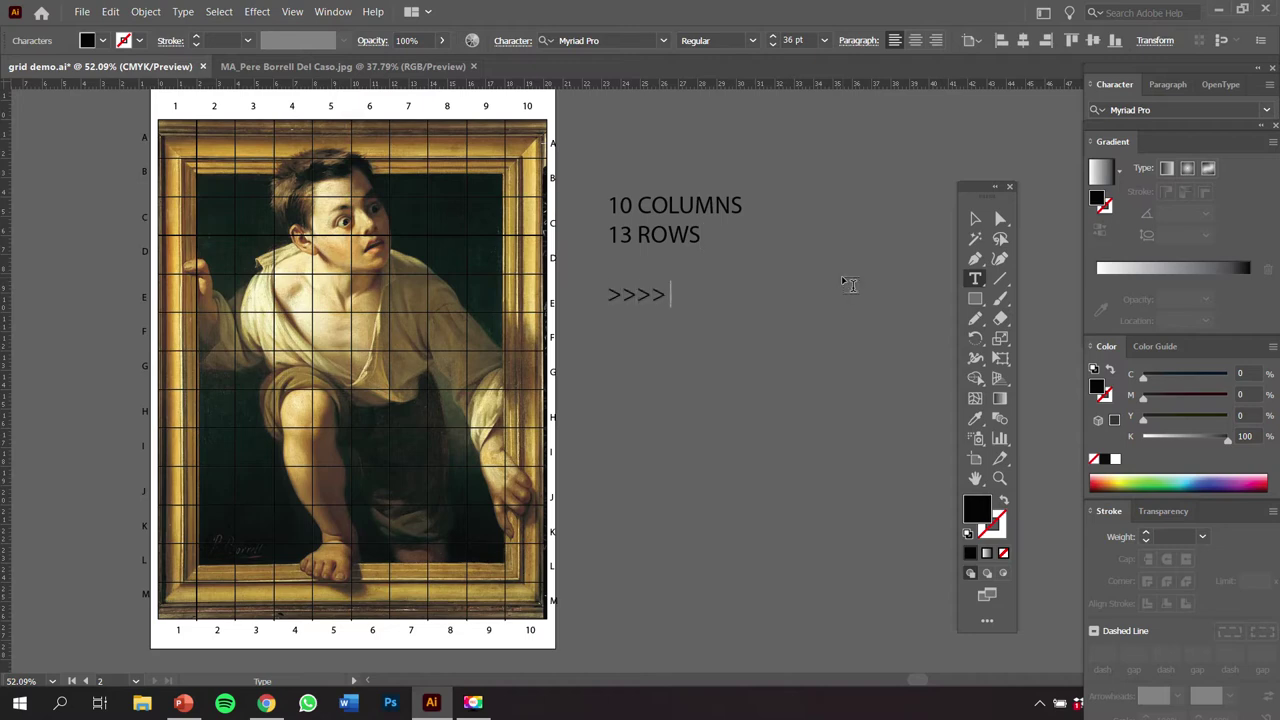
pyautogui.press('BackSpace')
pyautogui.press('BackSpace')
pyautogui.press('BackSpace')
pyautogui.press('BackSpace')
pyautogui.press('BackSpace')
pyautogui.write('CAN')
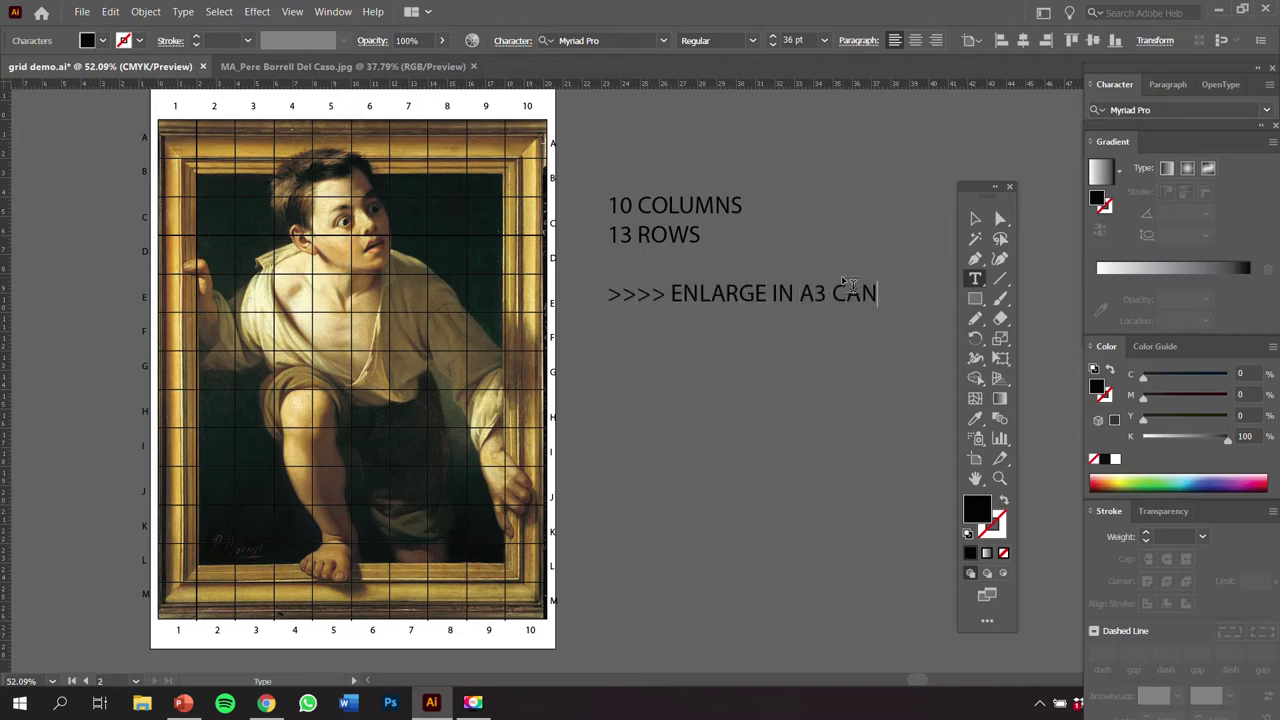
# Step: Move the column and row note into the gap between the blank artboard and the painting's artboard
pyautogui.click(976, 222)
pyautogui.moveTo(771, 498); pyautogui.dragTo(671, 484)
pyautogui.hotkey('ctrl', '-')
pyautogui.hotkey('ctrl', '-')
pyautogui.moveTo(587, 365); pyautogui.dragTo(76, 319)
pyautogui.moveTo(76, 313); pyautogui.dragTo(341, 293)
pyautogui.moveTo(323, 460); pyautogui.dragTo(670, 371)
# Step: Write "A3 OR SIMILAR.. MEASURE THE MAXIMUM WIDTH AND HEIGHT OF YOUR CANVAS PAPER" and "TRY TO FIT IN 10 COLUMNS AND 13 ROWS" on the blank artboard
pyautogui.press('t')
pyautogui.click(236, 252)
pyautogui.press('BackSpace')
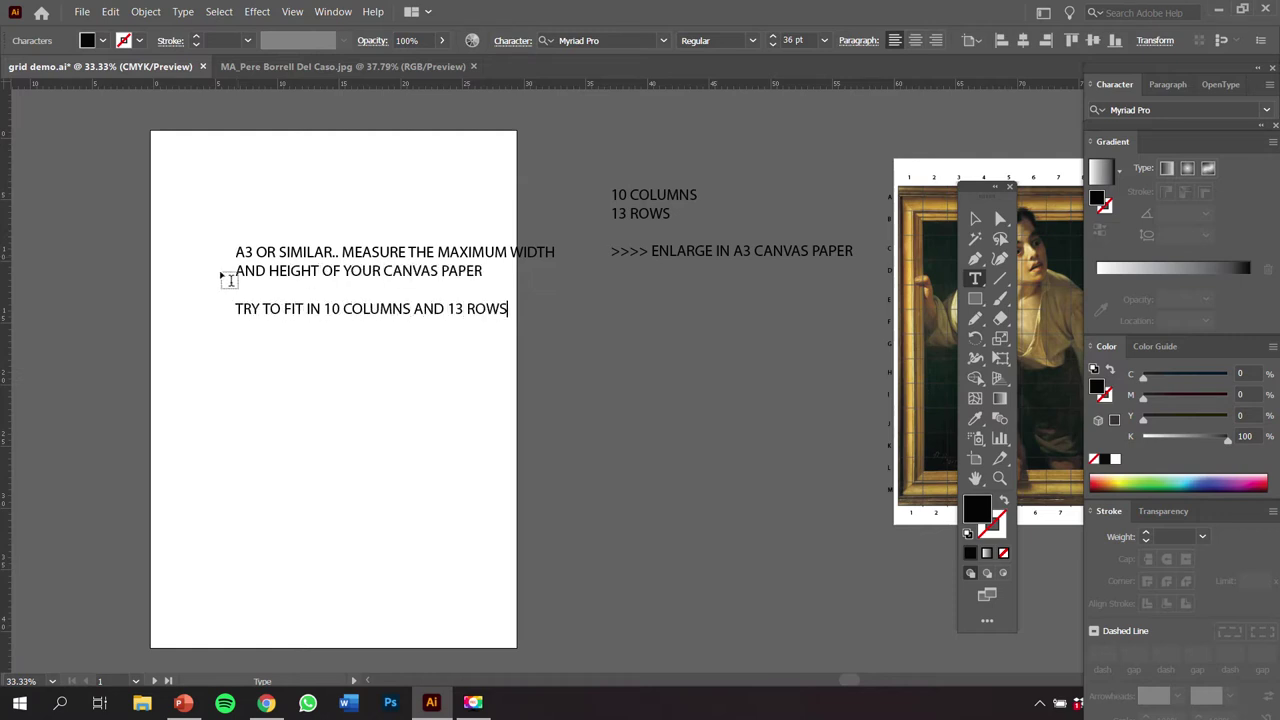
# Step: Move the canvas paper note to the upper-left part of the blank artboard and view it up close
pyautogui.click(975, 218)
pyautogui.moveTo(478, 257); pyautogui.dragTo(417, 177)
pyautogui.scroll(1, 414, 192)
pyautogui.press('z')
pyautogui.moveTo(151, 211); pyautogui.dragTo(434, 428)
pyautogui.moveTo(434, 428); pyautogui.dragTo(346, 325)
# Step: Replace the note with "IN THIS CASE, I HAVE ABOUT 29.7CM. ROUNDING DOWN TO 29CM, I WILL DIVIDE THIS BY 10 COLUMNS."
pyautogui.keyDown('ctrl'); pyautogui.click(320, 337); pyautogui.keyUp('ctrl')
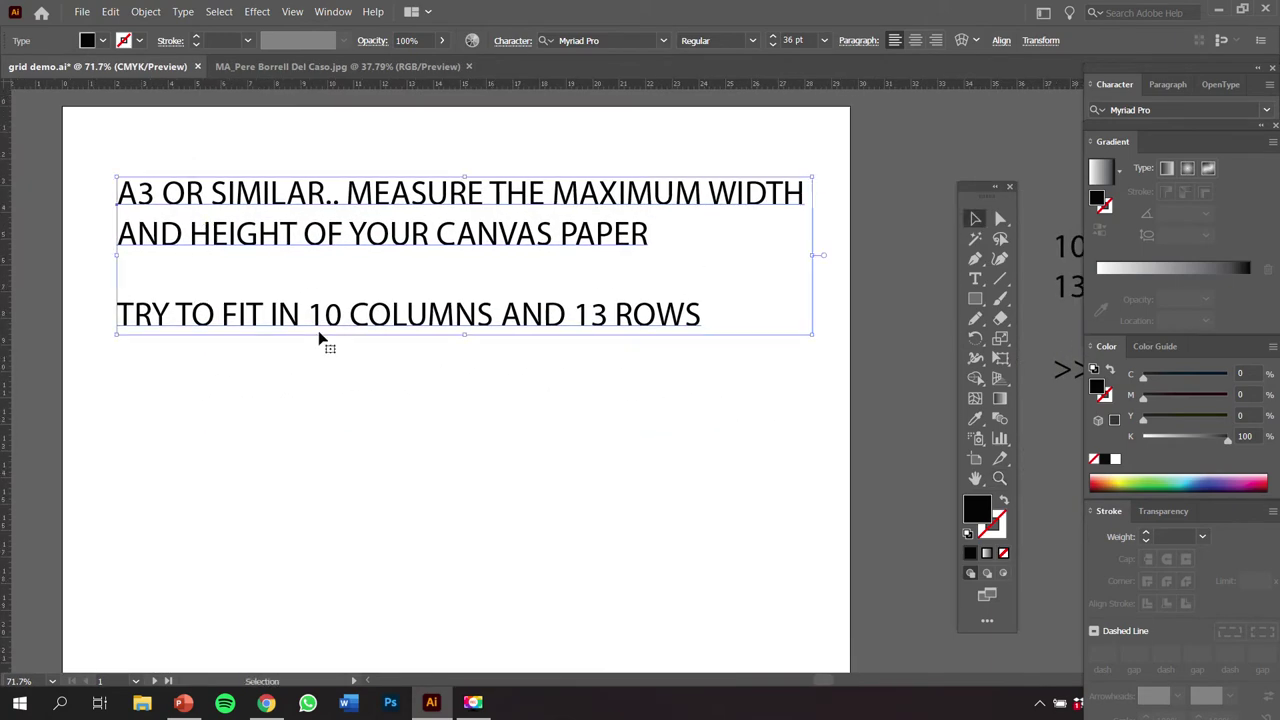
pyautogui.press('Delete')
pyautogui.click(119, 234)
pyautogui.write('IN THIS CASE, I HAVE ')
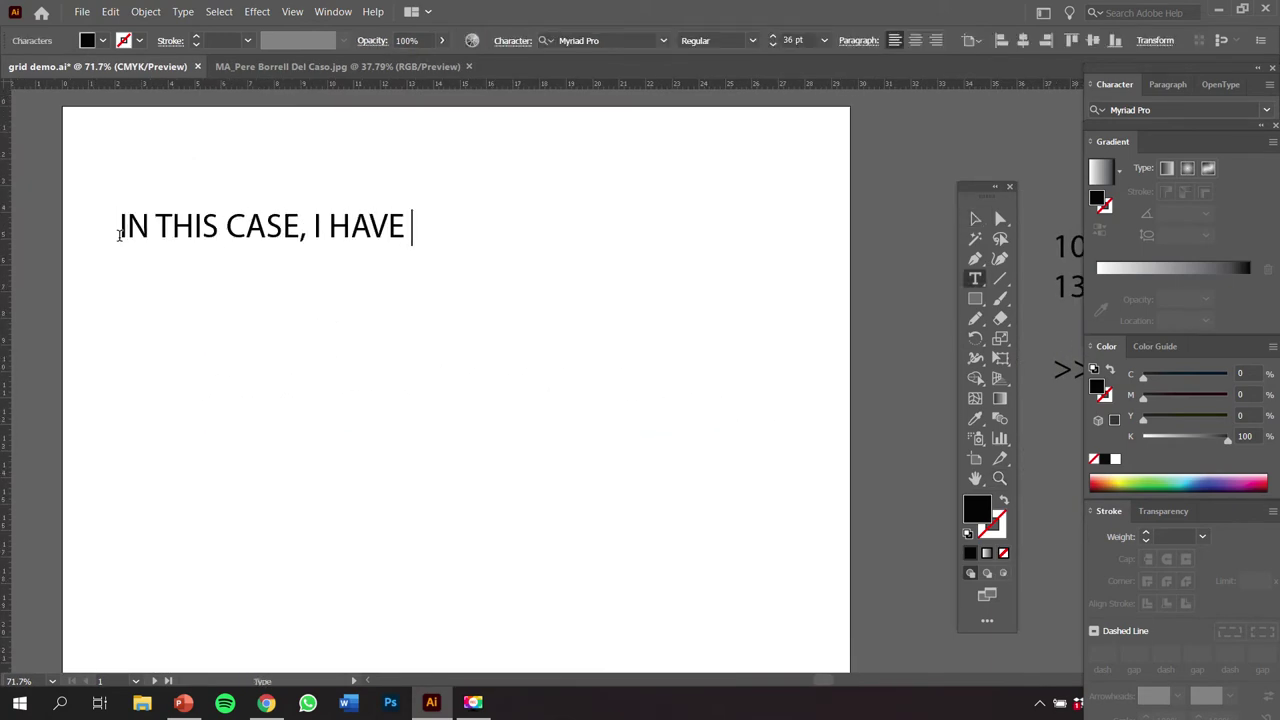
pyautogui.write('ABOUT 29.7CM.ROUNDING DOWN TO ')
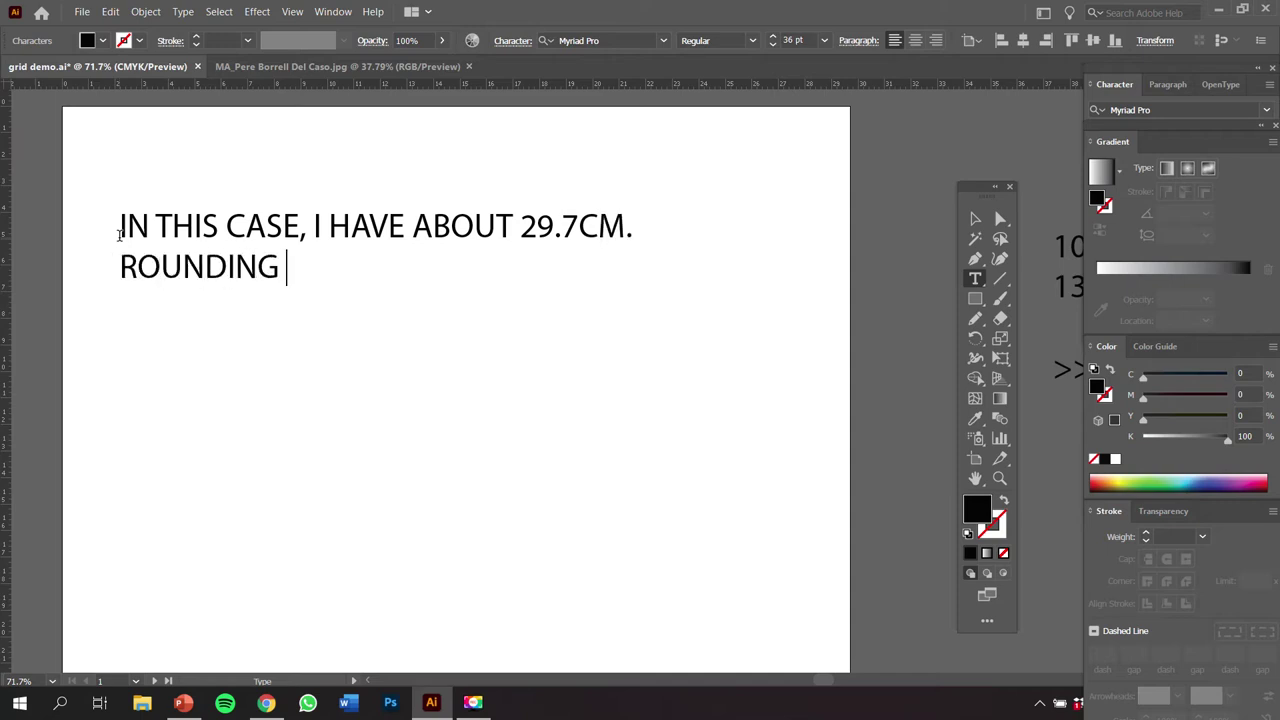
pyautogui.write('29CM, I WILL DIVIDE THI')
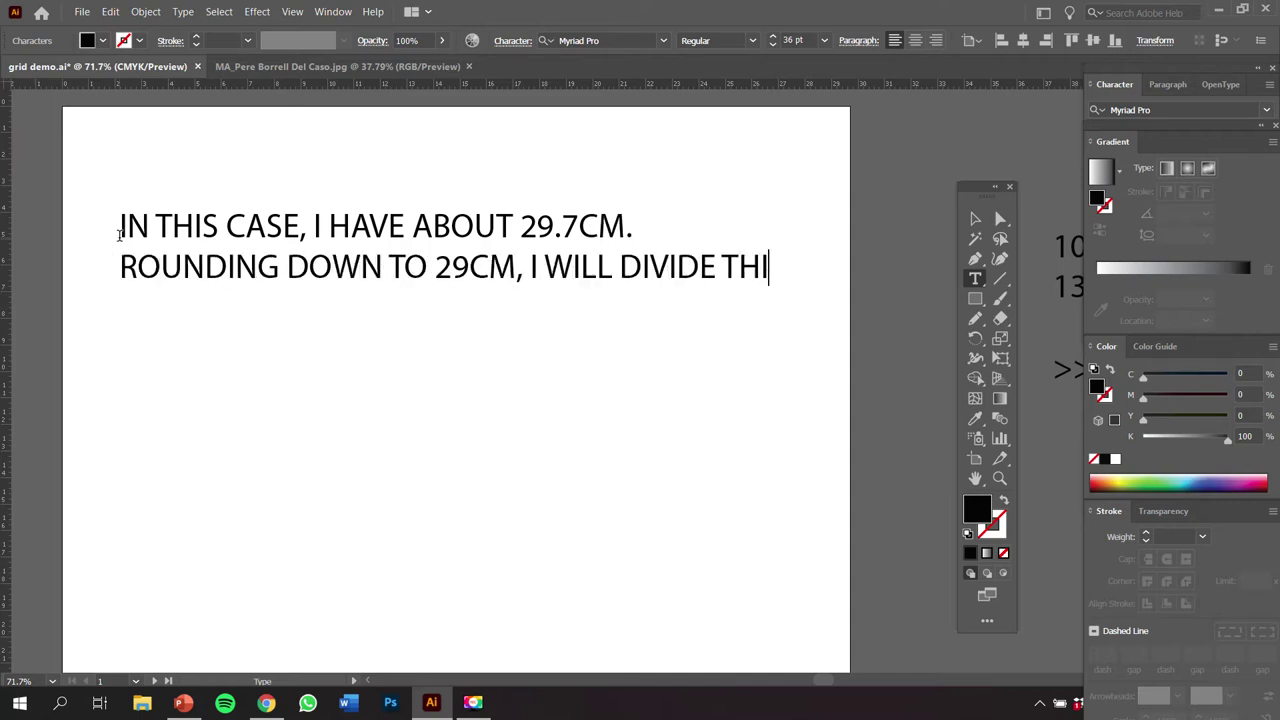
pyautogui.write('COLUMNSIE. ')
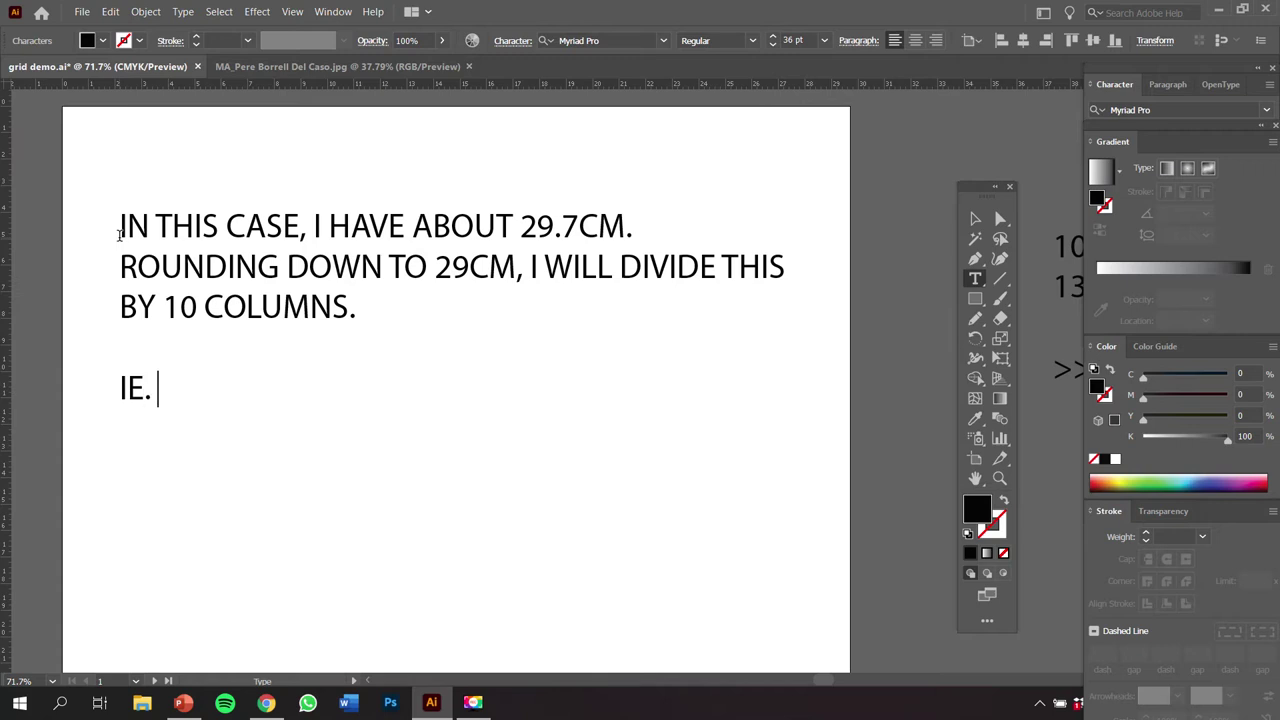
# Step: Continue the note with "IE. EACH COLUMN'S WIDTH IS 2.9CM." and "HOW ABOUT THE ROWS?"
pyautogui.write("EACH COLUMN'S WIDTH IS 2.9CM.")
pyautogui.write('hOW ABOUT THE ROWS?')
pyautogui.press('Return')
pyautogui.press('Return')
# Step: Finish the note with "SINCE THE GRIDS ARE SQUARES, THE ROWS SHOULD BE OF THE HEIGHT OF 2.9CM TOO!"
pyautogui.write('SINCE THE')
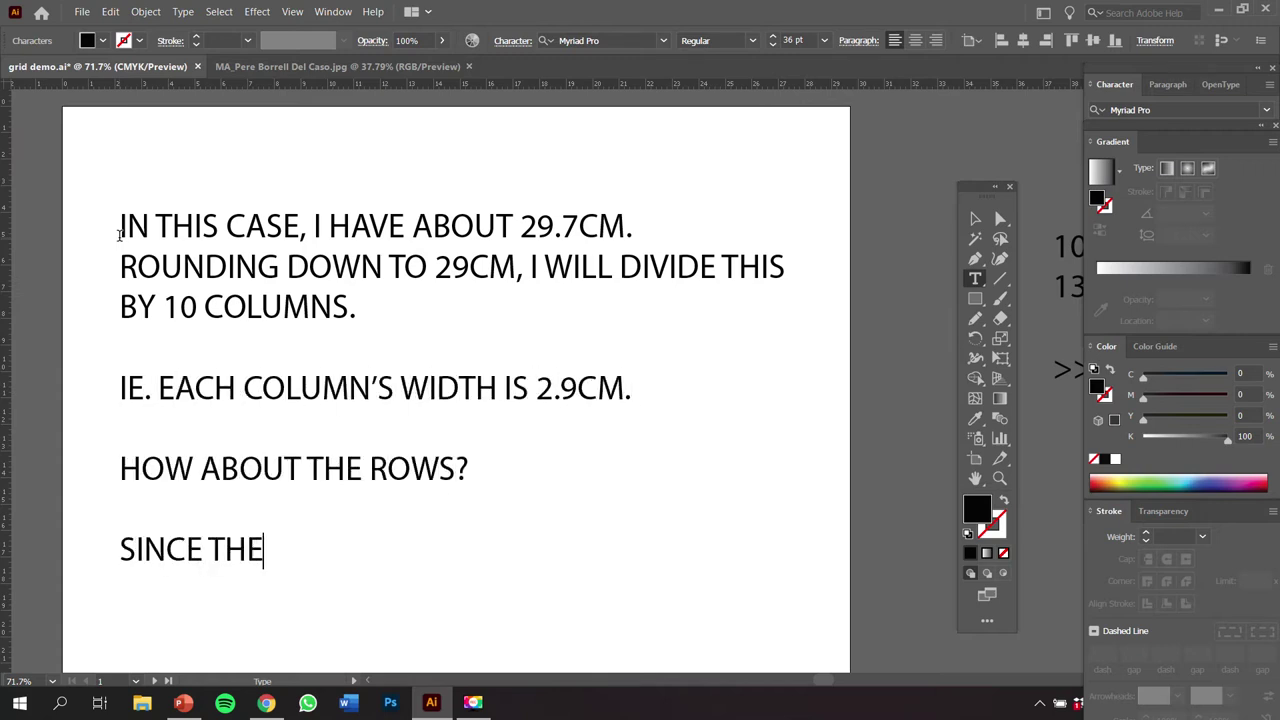
pyautogui.write(' GRIDS ARE SQUARES, THE ROWS')
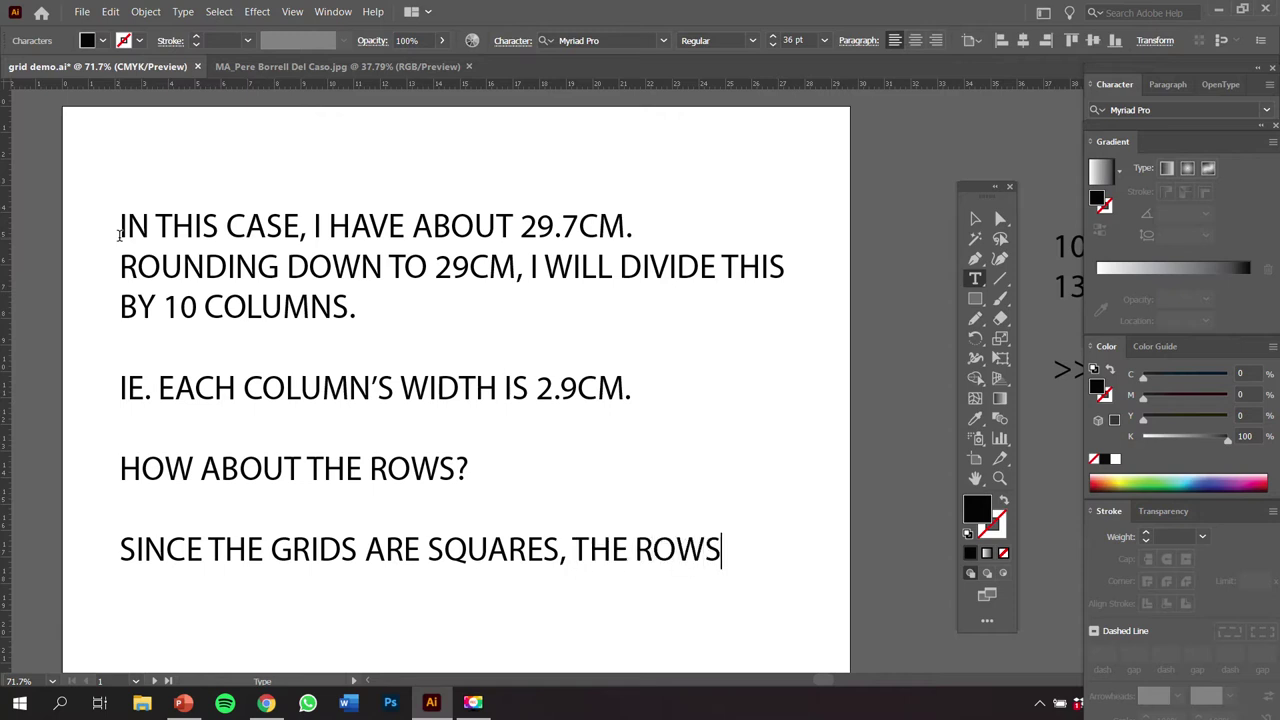
pyautogui.press('Return')
pyautogui.write('SHOULD BE OF THE HEIGHT OF 2.9CM TOO!')
# Step: Delete the explanatory note about column width and row height from the artboard
pyautogui.click(975, 218)
pyautogui.hotkey('ctrl', '-')
pyautogui.hotkey('ctrl', '-')
pyautogui.press('Delete')
pyautogui.press('m')
pyautogui.click(380, 336)
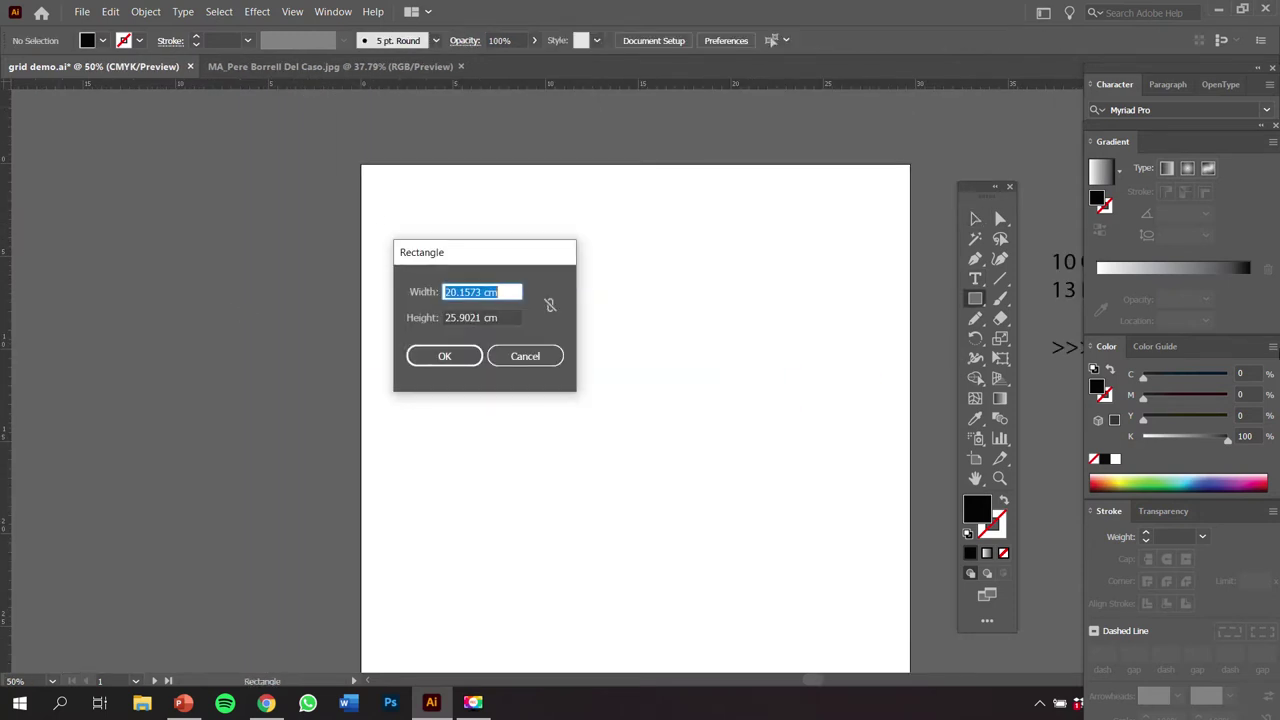
pyautogui.press('Escape')
# Step: Write the calculations "2.9CM X 10 = 29CM" and "2.9CM X 13 ROWS = 37.7CM!" on the blank artboard
pyautogui.press('t')
pyautogui.click(497, 338)
pyautogui.write('2.9CM X 13 ROWS =')
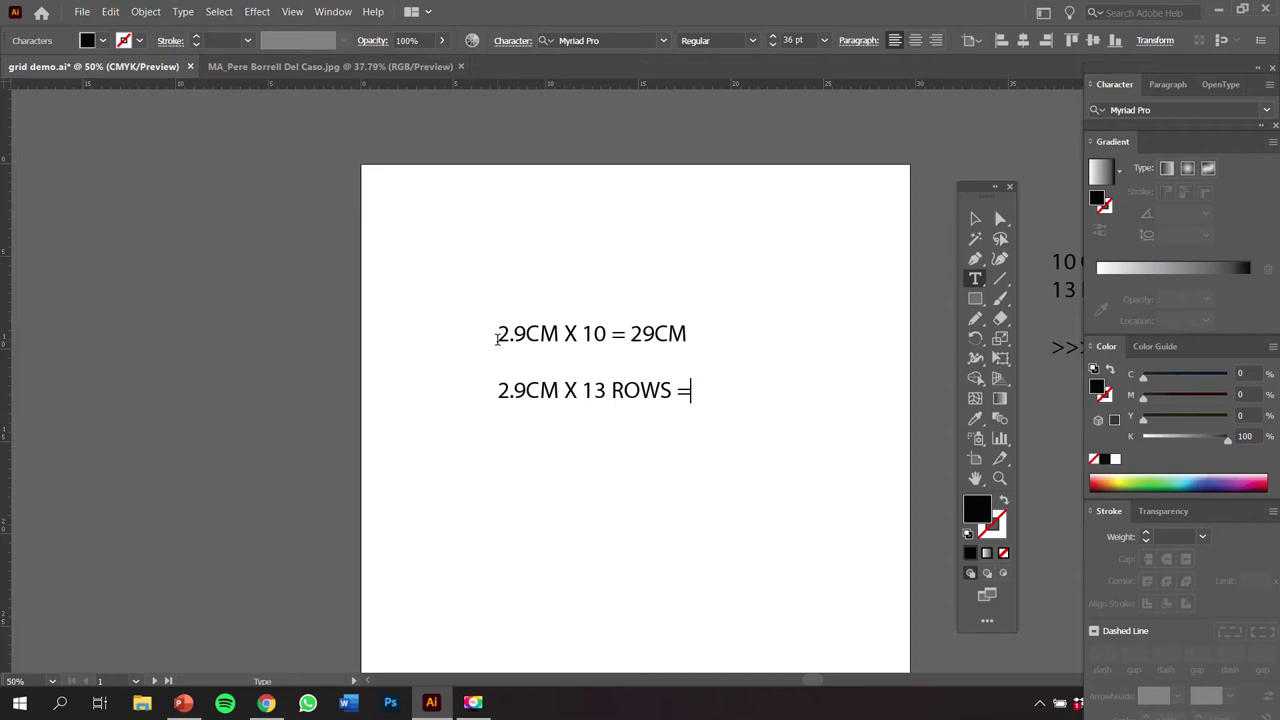
pyautogui.press('Escape')
# Step: Create a rectangle 29 cm wide and 37.7 cm high on the blank artboard
pyautogui.press('m')
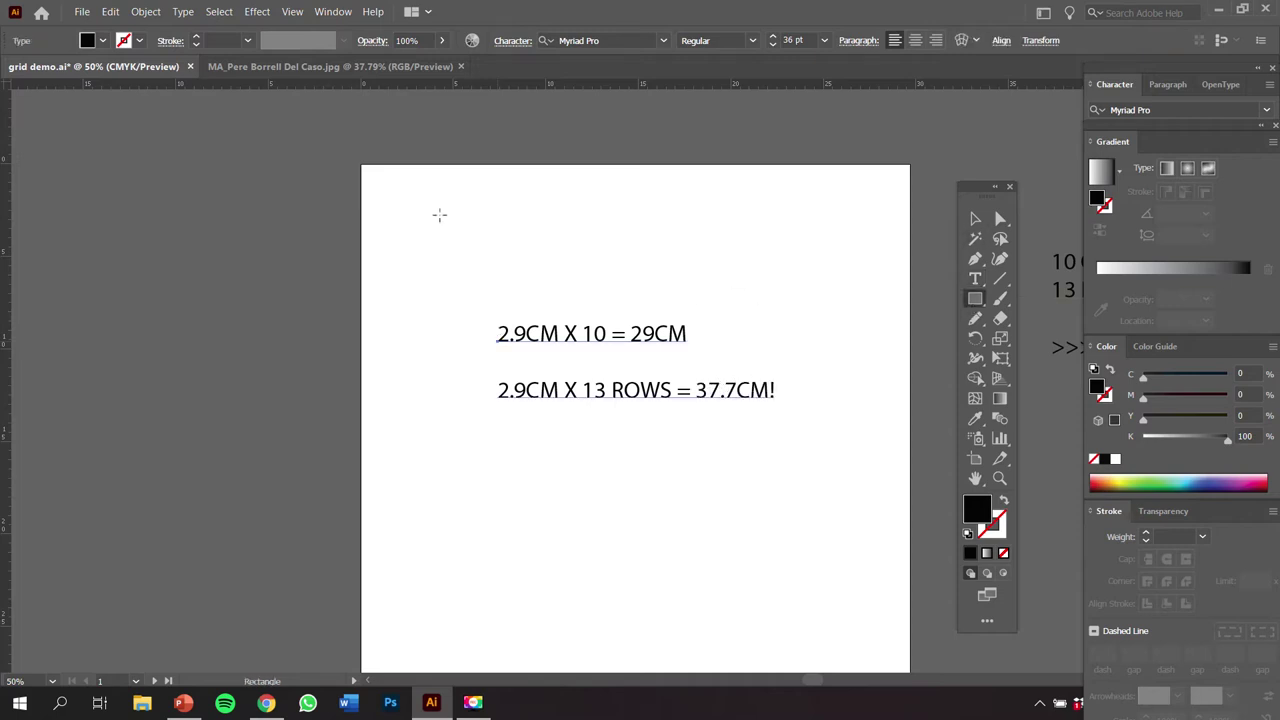
pyautogui.click(437, 211)
pyautogui.write('29')
pyautogui.press('Tab')
pyautogui.press('Return')
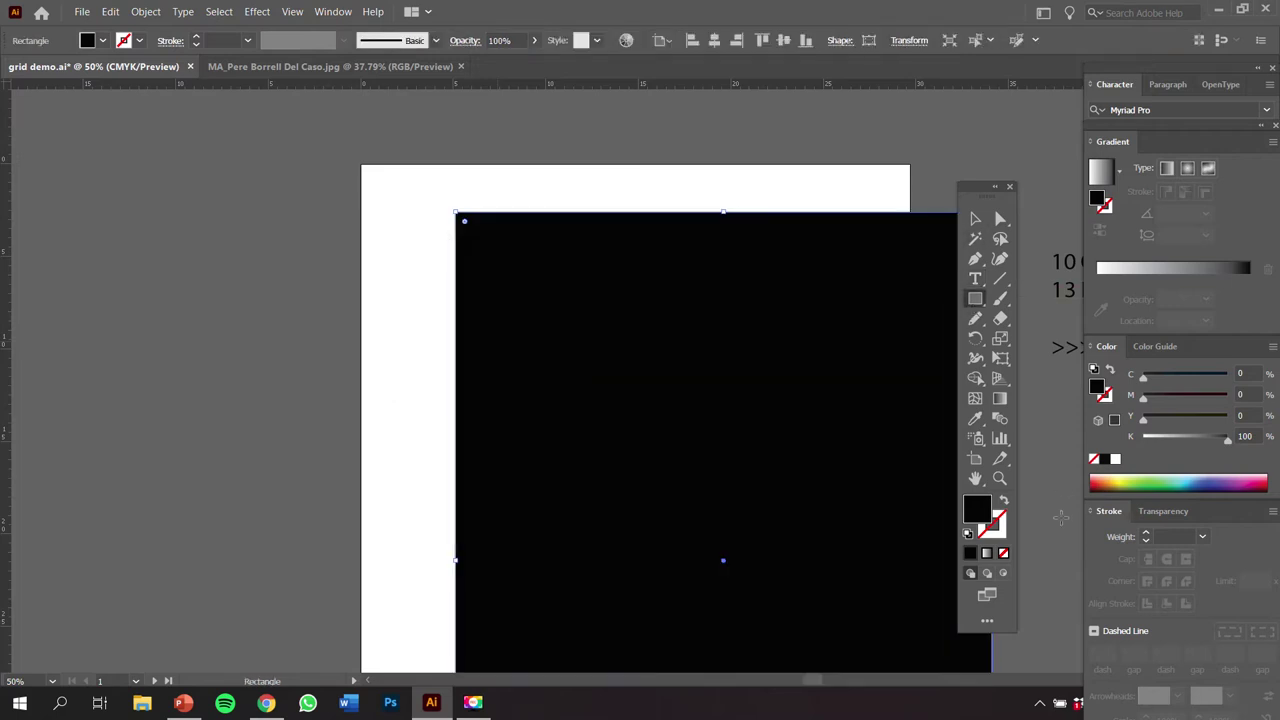
# Step: Place the rectangle inside the artboard as an unfilled black outline and delete the calculation text
pyautogui.click(1004, 500)
pyautogui.hotkey('ctrl', '0')
pyautogui.press('v')
pyautogui.moveTo(886, 319); pyautogui.dragTo(835, 305)
pyautogui.click(640, 262)
pyautogui.press('Delete')
# Step: Set the ruler origin at the rectangle's top-left corner and place a vertical guide 2.9 cm from its left edge
pyautogui.click(1000, 478)
pyautogui.moveTo(474, 102); pyautogui.dragTo(620, 200)
pyautogui.moveTo(6, 84); pyautogui.dragTo(301, 164)
pyautogui.moveTo(474, 144); pyautogui.dragTo(527, 146)
pyautogui.moveTo(4, 134); pyautogui.dragTo(517, 215)
pyautogui.click(518, 218)
pyautogui.keyDown('alt'); pyautogui.click(518, 220); pyautogui.keyUp('alt')
pyautogui.moveTo(678, 474); pyautogui.dragTo(437, 290)
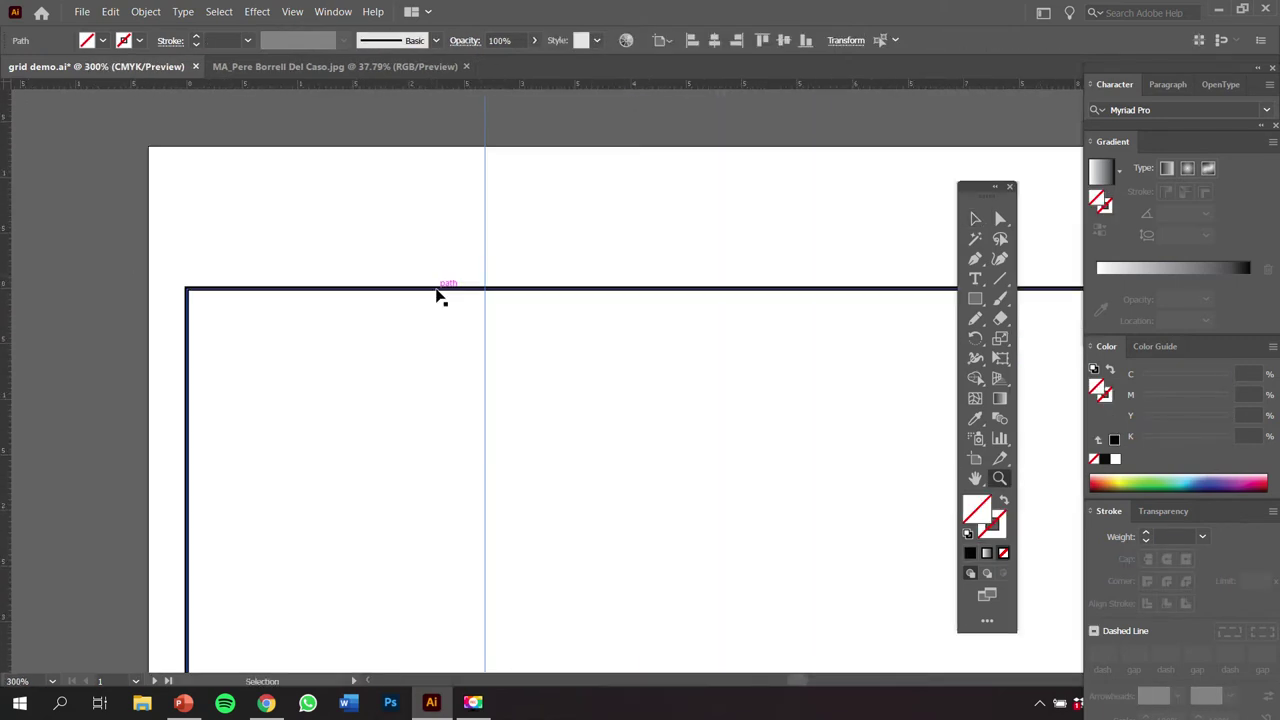
pyautogui.hotkey('ctrl', '-')
pyautogui.press('v')
pyautogui.moveTo(533, 421)
pyautogui.mouseDown()
pyautogui.moveTo(546, 424)
pyautogui.moveTo(518, 426)
pyautogui.mouseUp()
pyautogui.scroll(-5, 506, 453)
# Step: Place the remaining vertical guides across the rectangle at 2.9 cm intervals, from 5.8 cm to 26.1 cm
pyautogui.moveTo(516, 217); pyautogui.dragTo(549, 220)
pyautogui.moveTo(9, 272); pyautogui.dragTo(764, 250)
pyautogui.moveTo(764, 250); pyautogui.dragTo(226, 236)
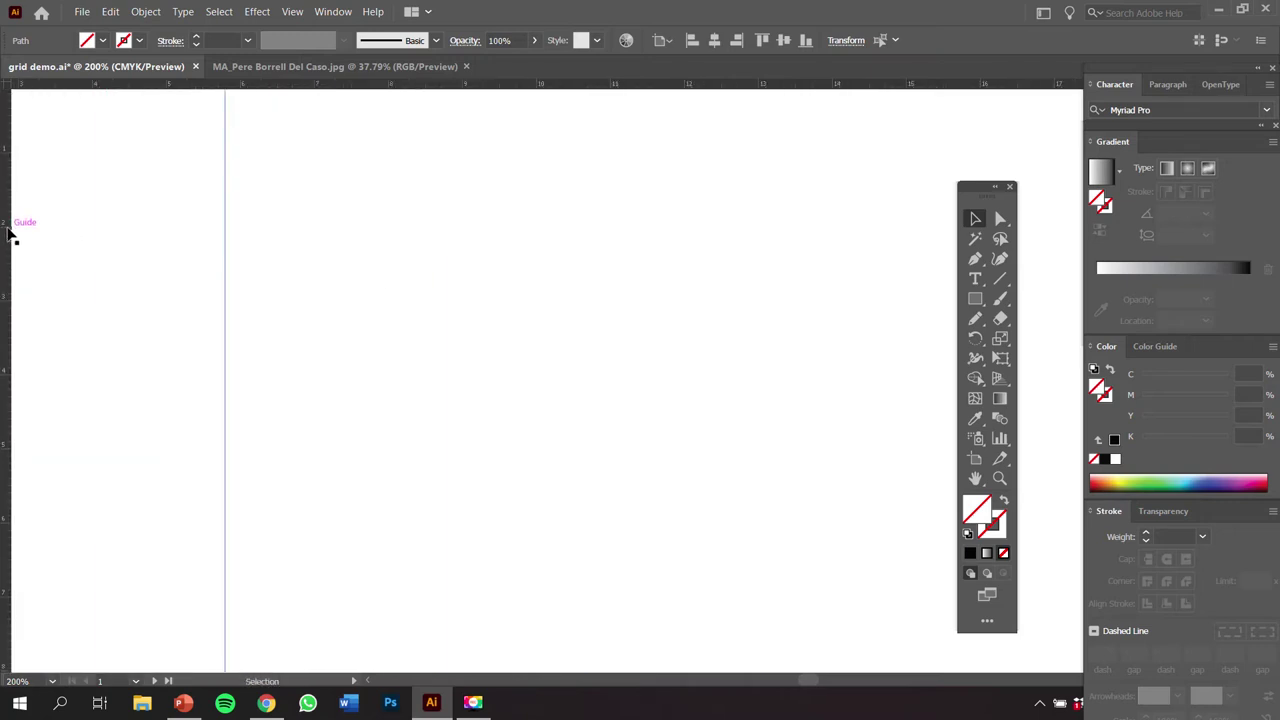
pyautogui.moveTo(5, 243); pyautogui.dragTo(440, 212)
pyautogui.moveTo(5, 243); pyautogui.dragTo(654, 240)
pyautogui.moveTo(754, 259); pyautogui.dragTo(372, 247)
pyautogui.moveTo(5, 262); pyautogui.dragTo(421, 275)
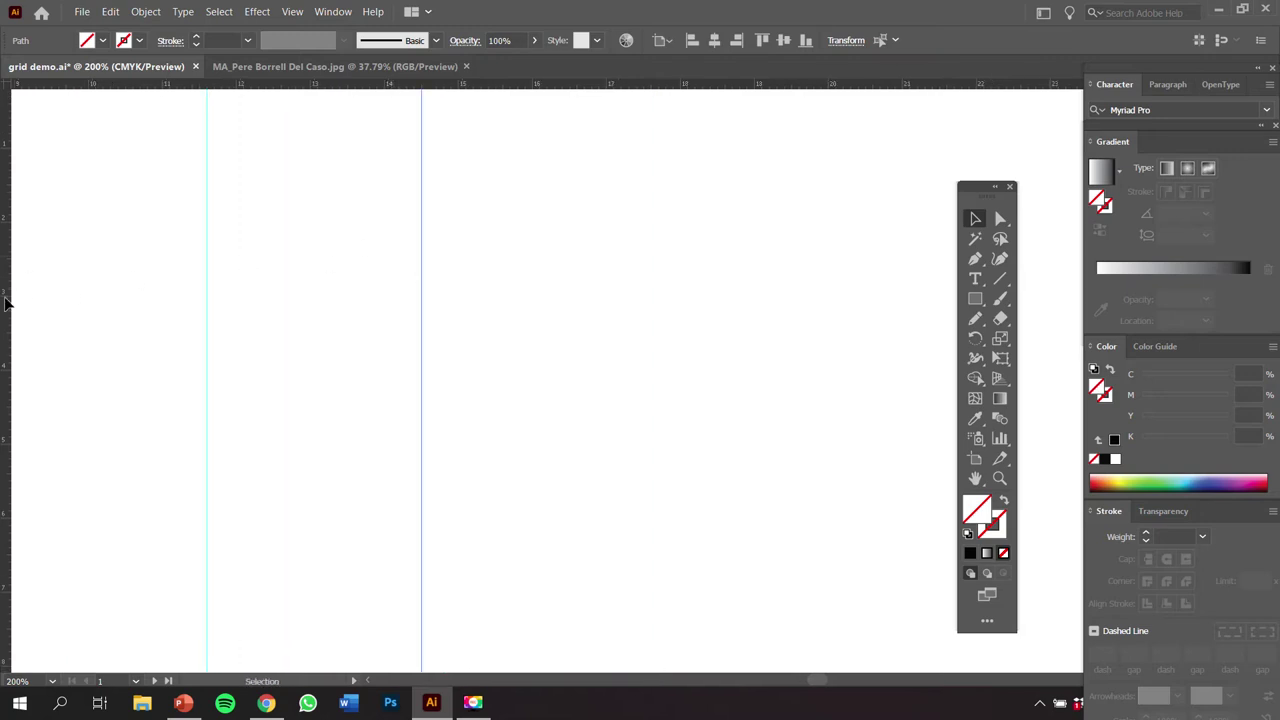
pyautogui.moveTo(10, 293); pyautogui.dragTo(617, 251)
pyautogui.moveTo(5, 330); pyautogui.dragTo(832, 330)
pyautogui.hotkey('ctrl', '0')
pyautogui.click(854, 301)
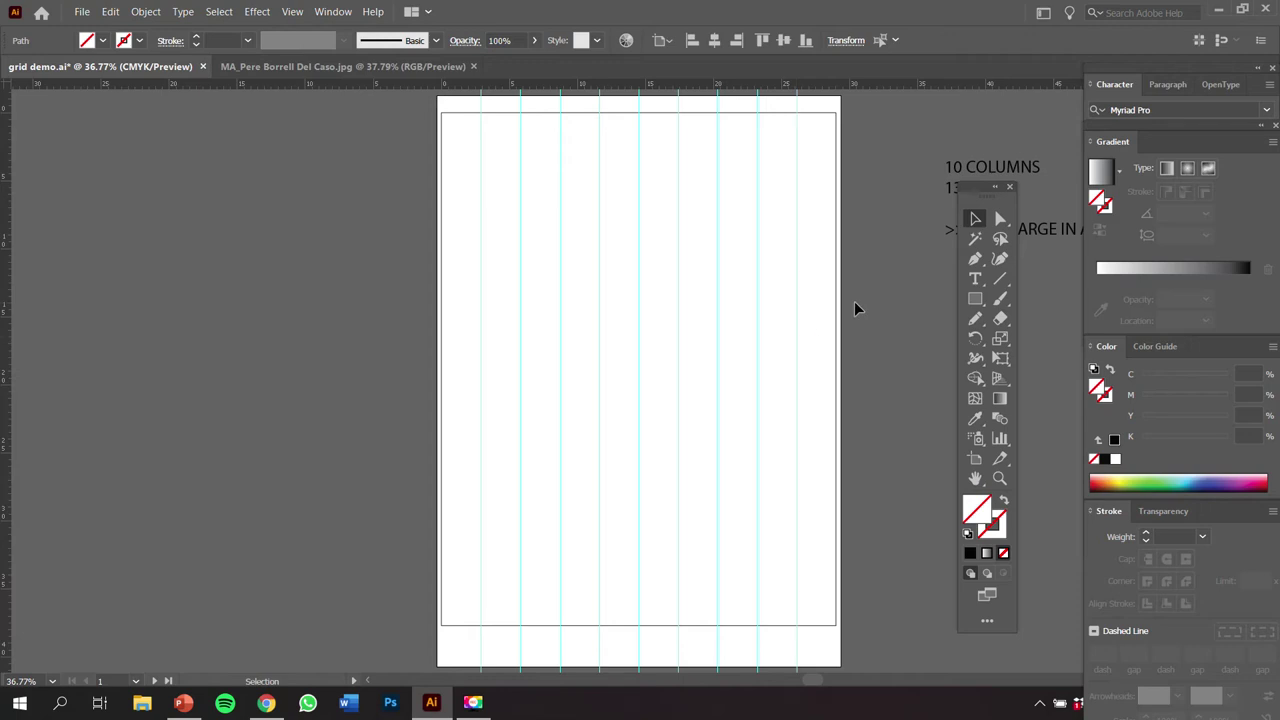
# Step: Draw a vertical line along the first guide between the rectangle's top and bottom edges, with a black stroke and no fill
pyautogui.press('\\')
pyautogui.press('z')
pyautogui.moveTo(480, 110); pyautogui.dragTo(611, 234)
pyautogui.press('l')
pyautogui.press('\\')
pyautogui.moveTo(486, 110); pyautogui.dragTo(480, 526)
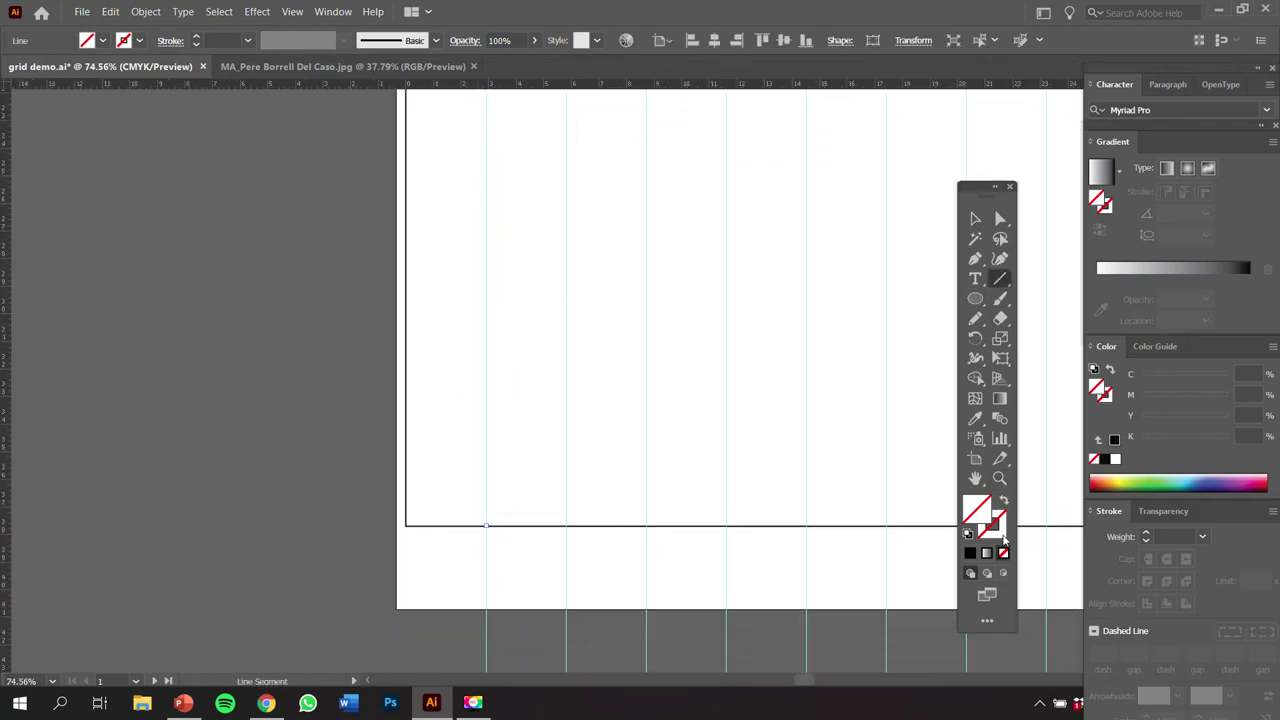
pyautogui.click(1002, 534)
pyautogui.press('d')
pyautogui.click(1004, 553)
# Step: Repeat the vertical grid line on the other vertical guides across the rectangle
pyautogui.press('v')
pyautogui.moveTo(486, 122); pyautogui.dragTo(571, 316)
pyautogui.moveTo(571, 598); pyautogui.dragTo(568, 402)
pyautogui.keyDown('shift'); pyautogui.click(486, 418); pyautogui.keyUp('shift')
pyautogui.moveTo(567, 150); pyautogui.dragTo(679, 485)
pyautogui.moveTo(684, 485); pyautogui.dragTo(738, 264)
pyautogui.moveTo(735, 580); pyautogui.dragTo(726, 465)
pyautogui.moveTo(794, 571); pyautogui.dragTo(424, 521)
pyautogui.moveTo(356, 219); pyautogui.dragTo(516, 216)
pyautogui.moveTo(516, 142); pyautogui.dragTo(677, 138)
pyautogui.click(710, 300)
pyautogui.keyDown('alt'); pyautogui.moveTo(679, 416); pyautogui.dragTo(756, 400); pyautogui.keyUp('alt')
pyautogui.hotkey('ctrl', '0')
# Step: Place a horizontal guide 2.9 cm below the rectangle's top edge
pyautogui.click(1000, 479)
pyautogui.moveTo(490, 118); pyautogui.dragTo(870, 530)
pyautogui.moveTo(118, 87); pyautogui.dragTo(152, 379)
pyautogui.moveTo(174, 406); pyautogui.dragTo(186, 477)
pyautogui.scroll(-4, 186, 427)
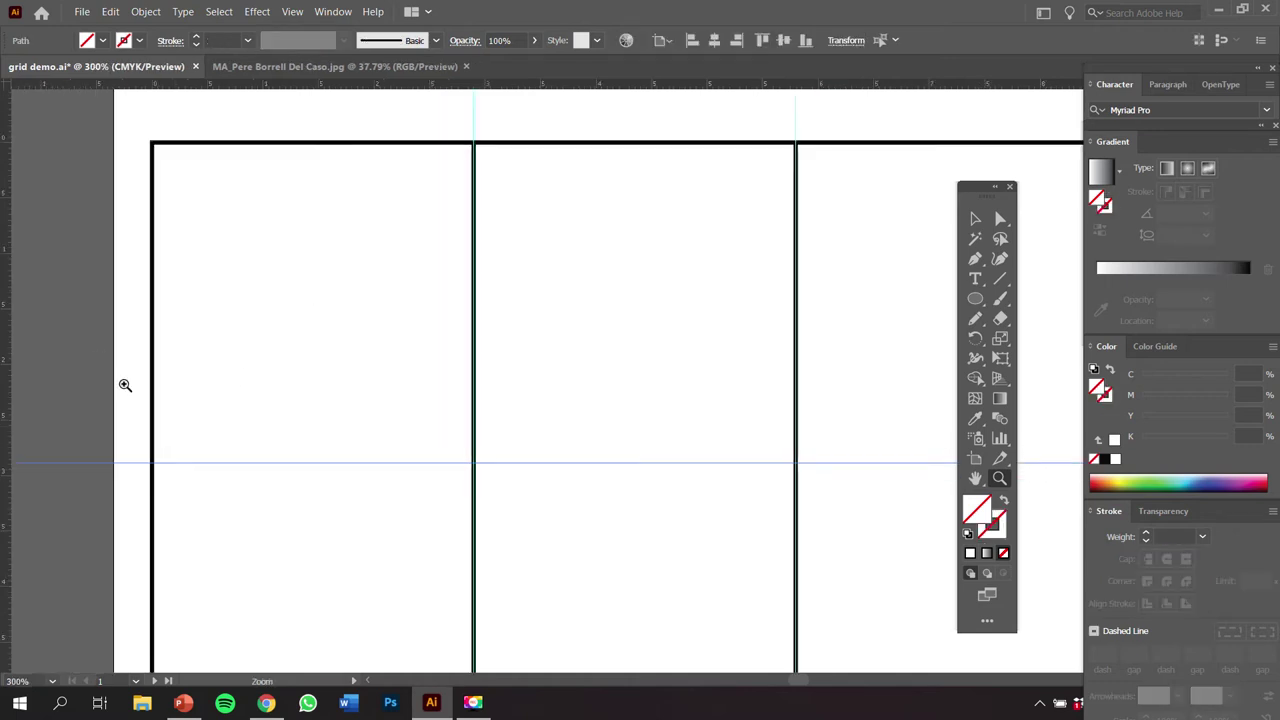
pyautogui.press('v')
pyautogui.moveTo(168, 400); pyautogui.dragTo(186, 395)
pyautogui.scroll(-3, 274, 429)
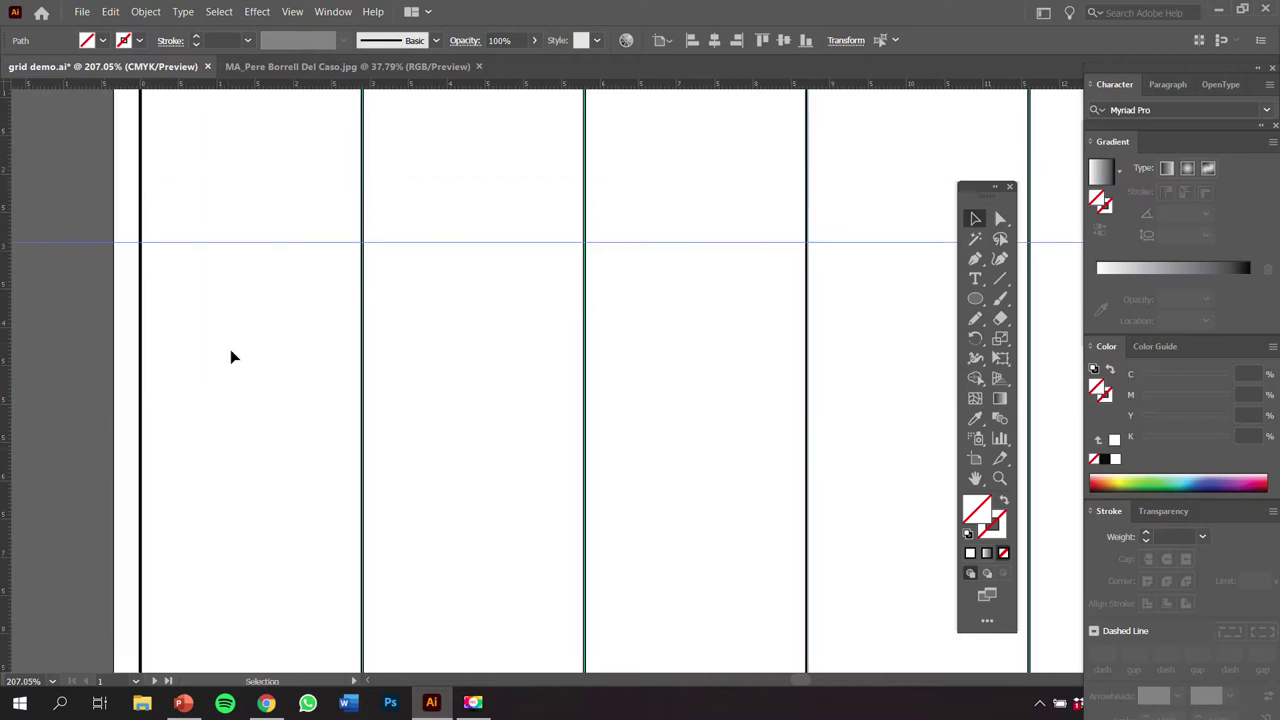
# Step: Add horizontal guides at 5.8, 8.7 and 11.6 cm below the rectangle's top edge
pyautogui.scroll(-2, 461, 338)
pyautogui.moveTo(181, 89); pyautogui.dragTo(154, 366)
pyautogui.moveTo(152, 86); pyautogui.dragTo(146, 646)
pyautogui.scroll(-1, 255, 504)
pyautogui.scroll(2, 255, 504)
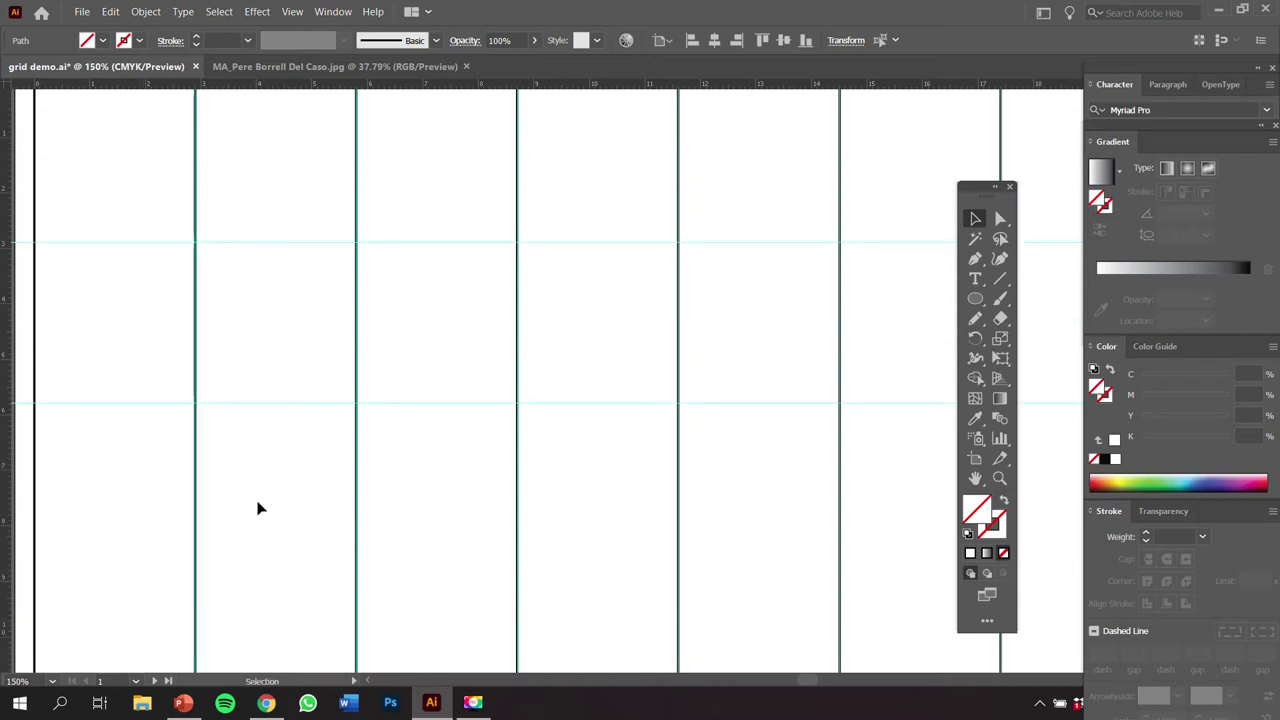
pyautogui.scroll(1, 311, 571)
pyautogui.scroll(-3, 314, 580)
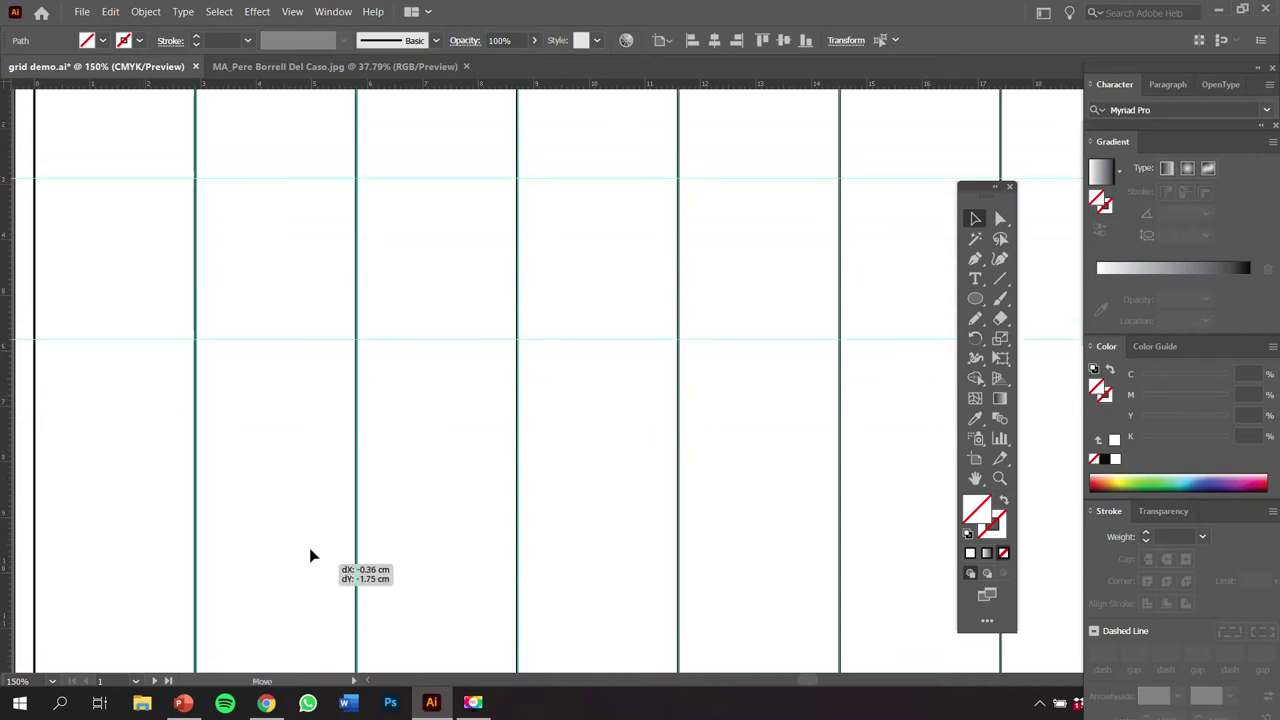
pyautogui.scroll(-3, 311, 506)
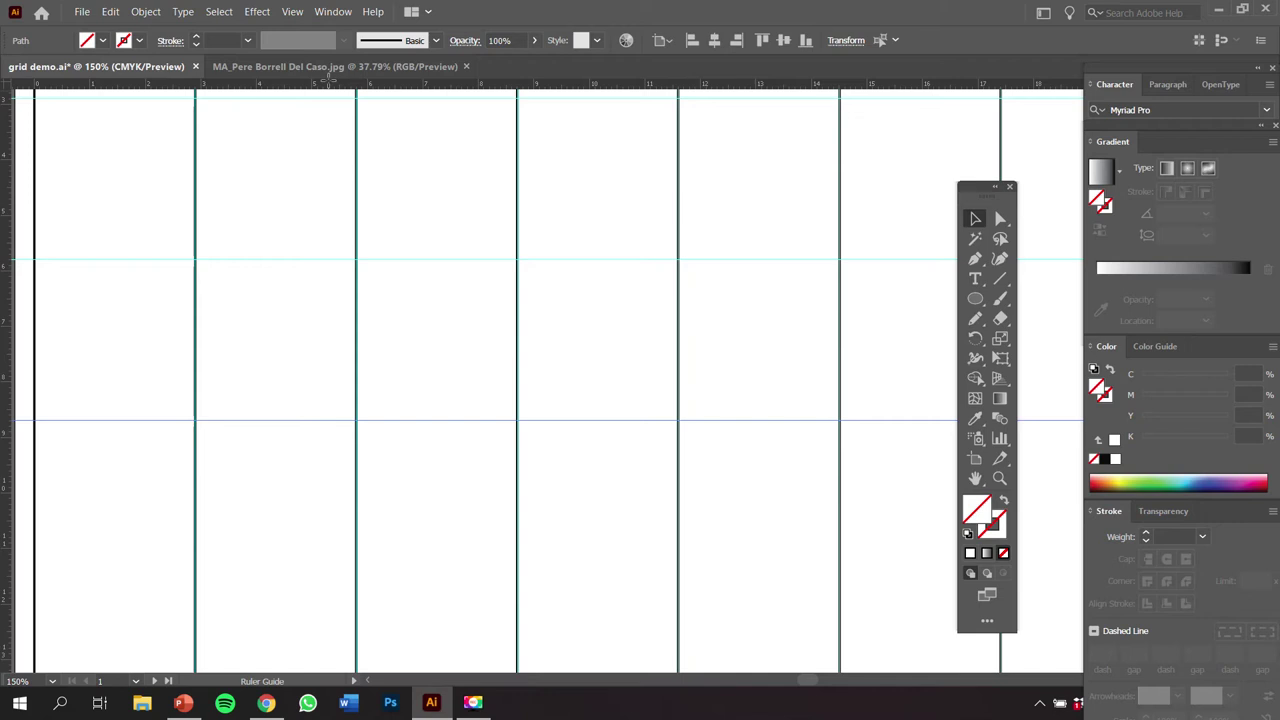
pyautogui.moveTo(322, 156); pyautogui.dragTo(254, 580)
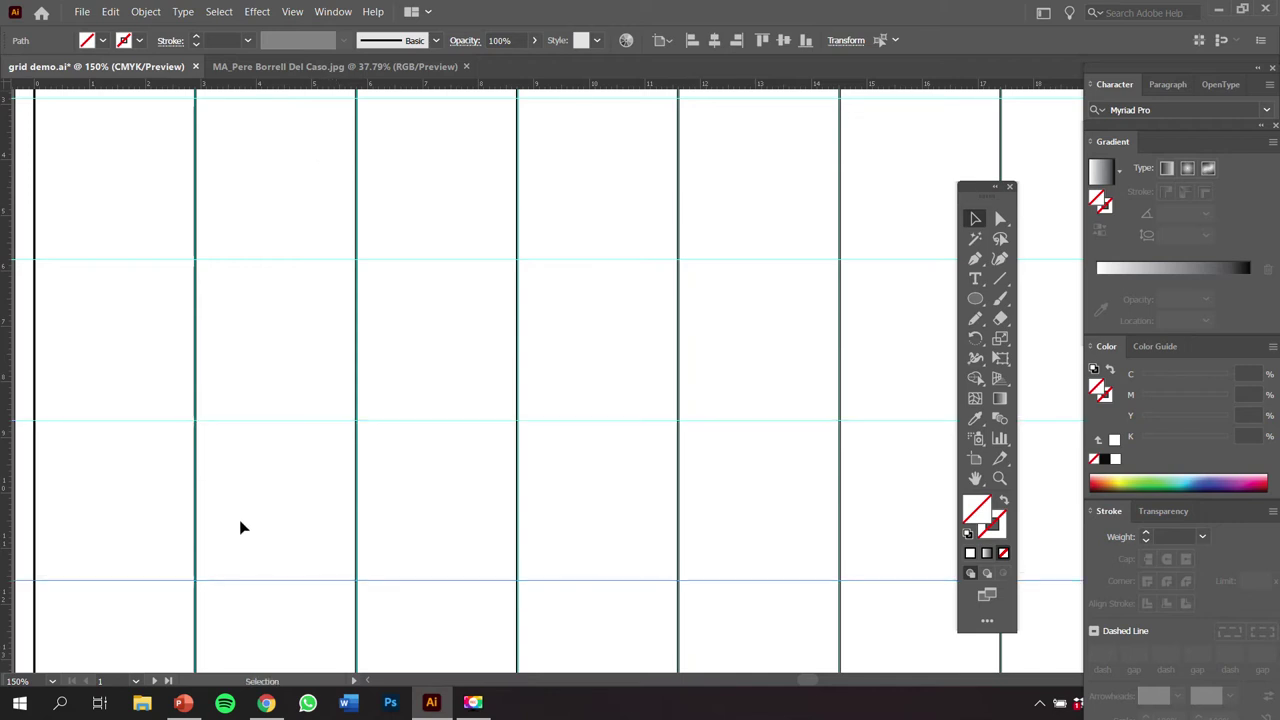
# Step: Place the remaining horizontal guides down the rectangle at 2.9 cm intervals, from 14.5 cm to 34.8 cm
pyautogui.scroll(-7, 220, 548)
pyautogui.moveTo(180, 84); pyautogui.dragTo(172, 517)
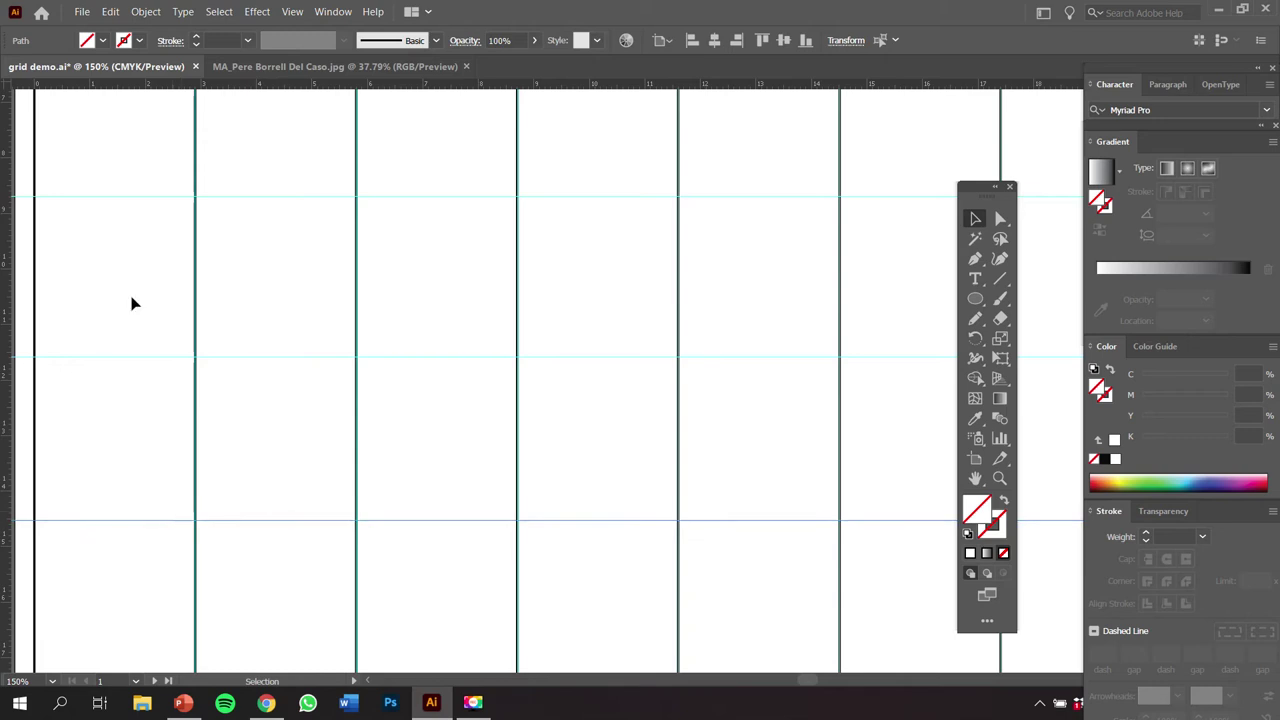
pyautogui.scroll(-6, 265, 500)
pyautogui.scroll(-2, 255, 450)
pyautogui.scroll(4, 200, 346)
pyautogui.scroll(-2, 240, 363)
pyautogui.moveTo(205, 83); pyautogui.dragTo(180, 587)
pyautogui.scroll(-5, 174, 430)
pyautogui.moveTo(165, 85); pyautogui.dragTo(180, 331)
pyautogui.scroll(-1, 180, 331)
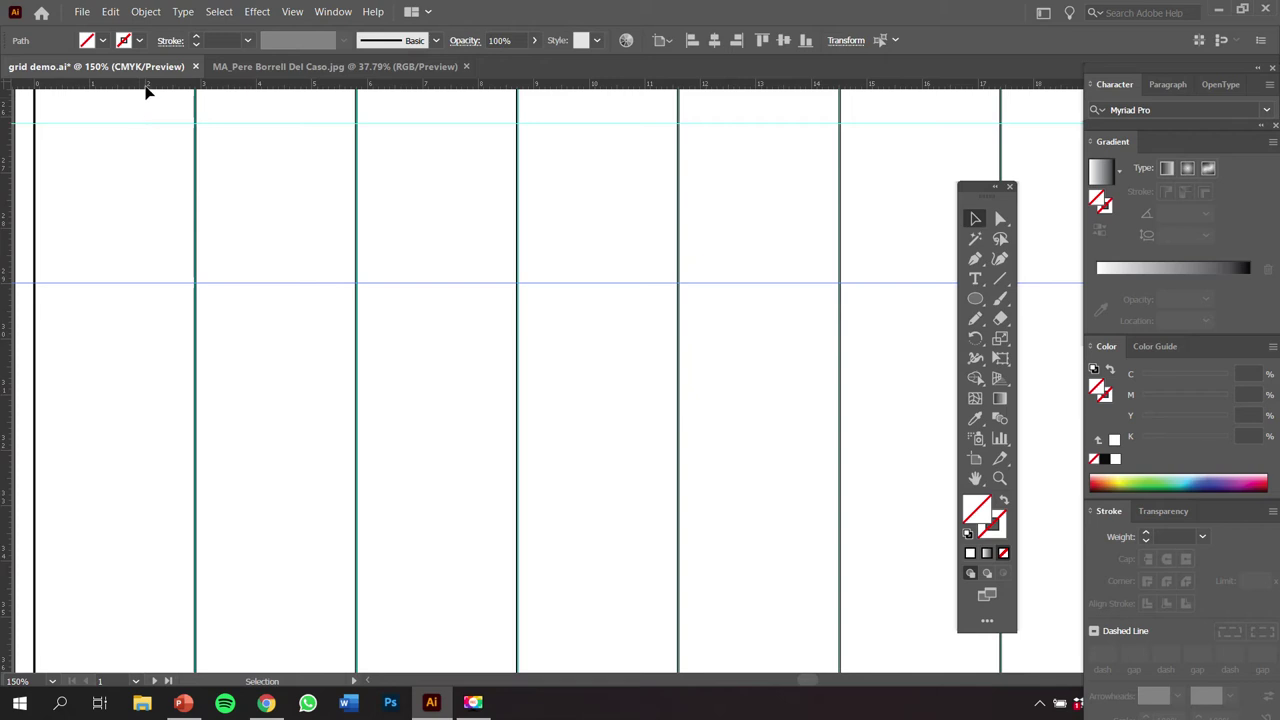
pyautogui.moveTo(146, 86); pyautogui.dragTo(164, 444)
pyautogui.scroll(-2, 176, 420)
pyautogui.hotkey('ctrl', '0')
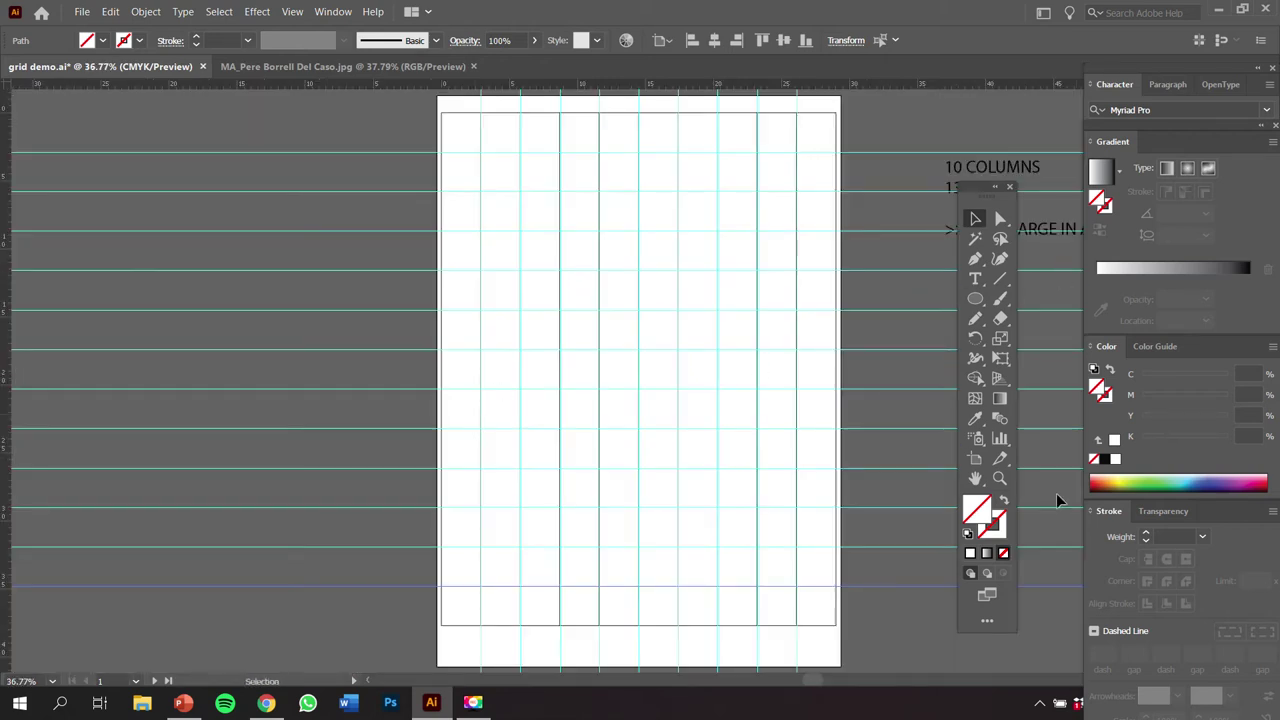
# Step: Draw 29 cm horizontal lines along the horizontal guides and give them a black stroke with no fill
pyautogui.press('z')
pyautogui.moveTo(412, 118); pyautogui.dragTo(980, 305)
pyautogui.moveTo(690, 205); pyautogui.dragTo(778, 272)
pyautogui.click(1000, 279)
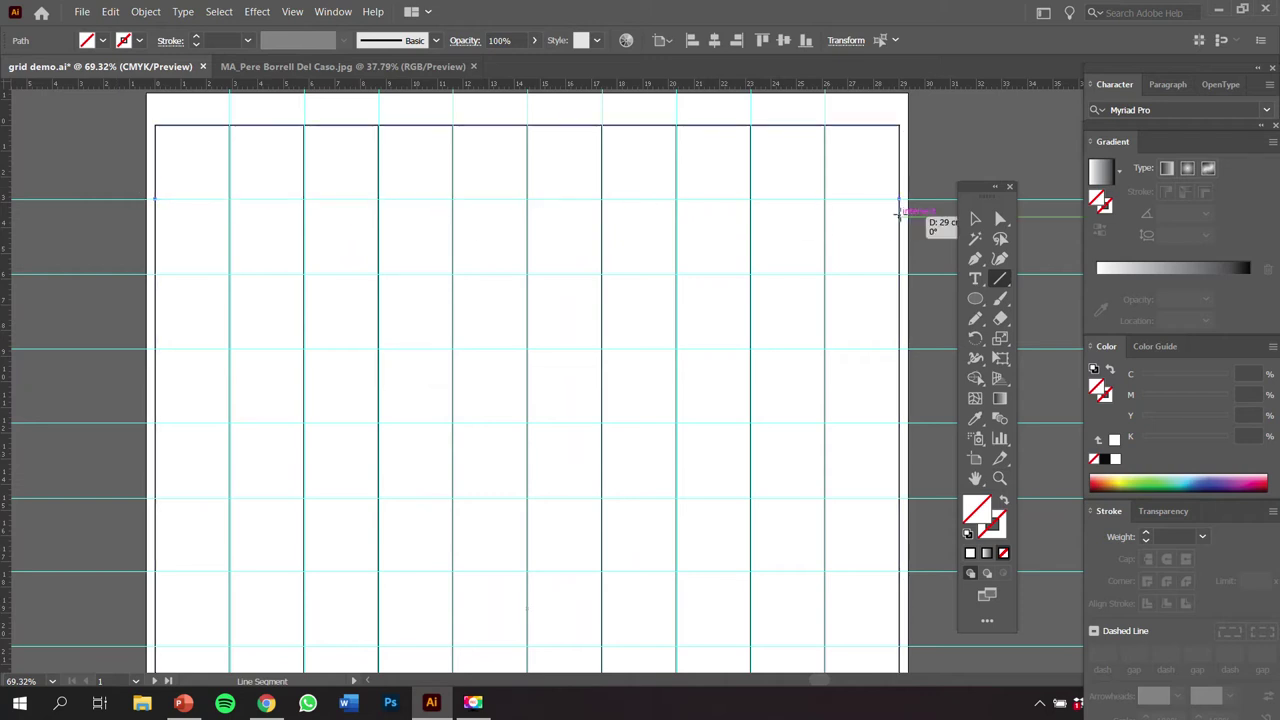
pyautogui.moveTo(155, 273); pyautogui.dragTo(899, 273)
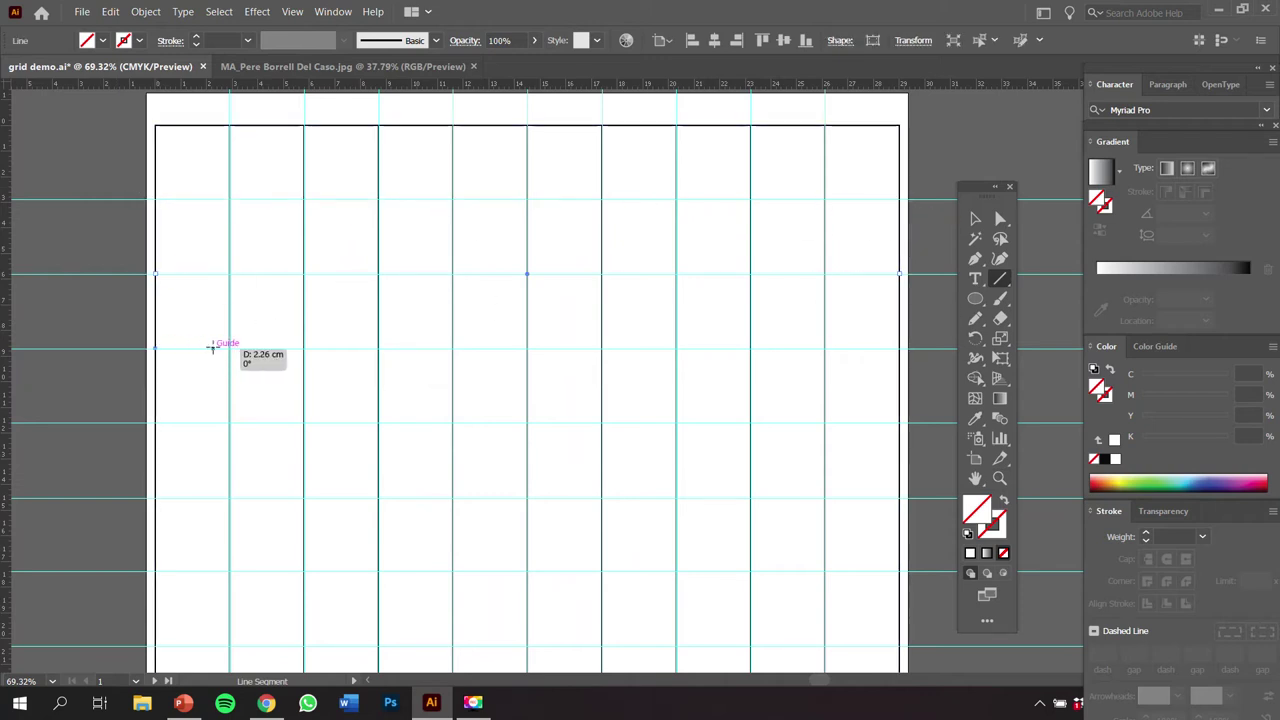
pyautogui.moveTo(899, 422); pyautogui.dragTo(155, 421)
pyautogui.press('v')
pyautogui.moveTo(180, 155); pyautogui.dragTo(205, 502)
pyautogui.click(968, 534)
pyautogui.click(1004, 553)
# Step: Copy the horizontal lines and paste them onto the horizontal guides that still lack a line
pyautogui.hotkey('ctrl', 'c')
pyautogui.hotkey('ctrl', 'v')
pyautogui.press('space')
pyautogui.moveTo(481, 572); pyautogui.dragTo(530, 310)
pyautogui.moveTo(539, 231); pyautogui.dragTo(449, 317)
pyautogui.press('space')
pyautogui.hotkey('ctrl', 'v')
pyautogui.moveTo(550, 270); pyautogui.dragTo(489, 357)
pyautogui.click(143, 603)
pyautogui.hotkey('ctrl', '0')
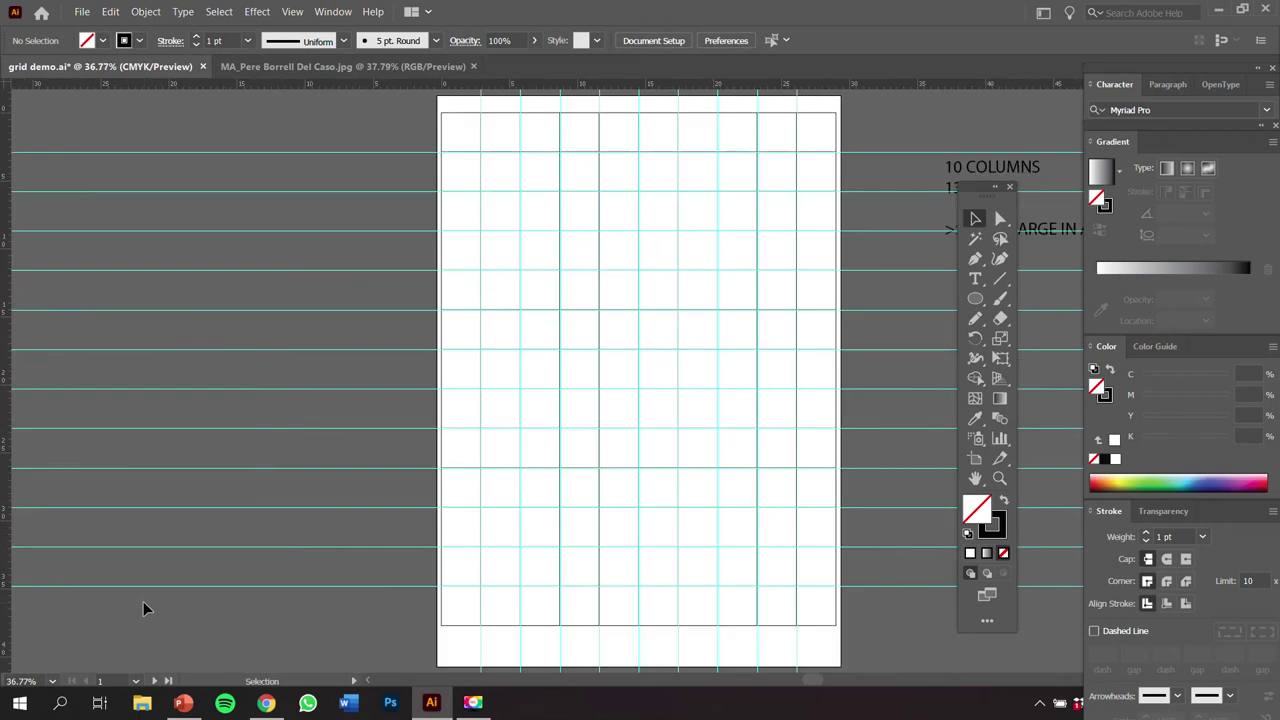
# Step: Copy the A to M row letters from the painting's grid and fit them beside the rows of the enlarged grid
pyautogui.press('space')
pyautogui.moveTo(758, 198); pyautogui.dragTo(378, 212)
pyautogui.click(877, 191)
pyautogui.hotkey('ctrl', 'c')
pyautogui.hotkey('ctrl', 'v')
pyautogui.press('space')
pyautogui.moveTo(256, 285); pyautogui.dragTo(568, 261)
pyautogui.moveTo(814, 206); pyautogui.dragTo(367, 126)
pyautogui.scroll(-4, 500, 250)
pyautogui.moveTo(642, 376); pyautogui.dragTo(759, 529)
pyautogui.click(703, 417)
pyautogui.scroll(1, 703, 417)
pyautogui.scroll(1, 703, 417)
# Step: Copy the 1 to 10 column numbers from the painting's grid and fit them above and below the enlarged grid's columns
pyautogui.press('space')
pyautogui.moveTo(830, 191); pyautogui.dragTo(55, 108)
pyautogui.click(557, 425)
pyautogui.hotkey('ctrl', 'c')
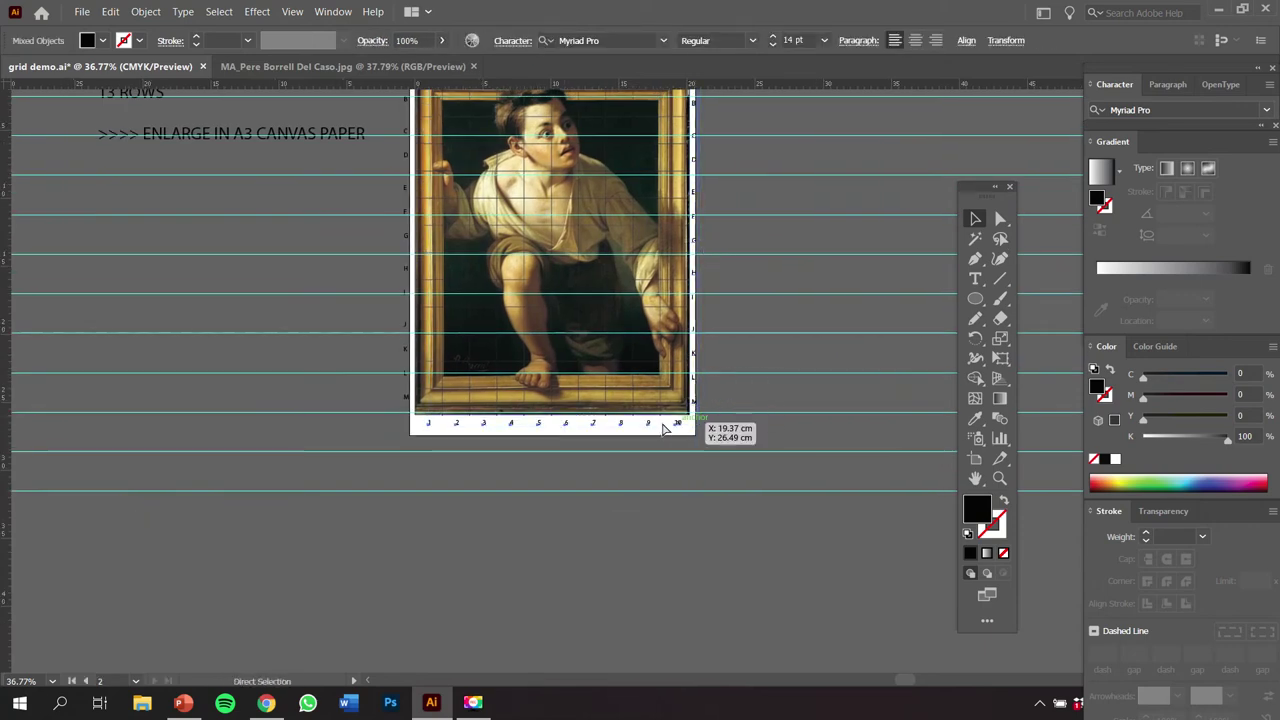
pyautogui.hscroll(-6, 533, 460)
pyautogui.hotkey('ctrl', 'v')
pyautogui.moveTo(767, 529); pyautogui.dragTo(565, 474)
pyautogui.scroll(3, 565, 474)
pyautogui.moveTo(300, 323); pyautogui.dragTo(157, 166)
pyautogui.scroll(-1, 673, 587)
pyautogui.click(673, 587)
pyautogui.scroll(1, 658, 126)
# Step: Delete the "10 COLUMNS 13 ROWS" enlargement note and the ruler guides, keeping the enlarged grid and its labels
pyautogui.click(791, 246)
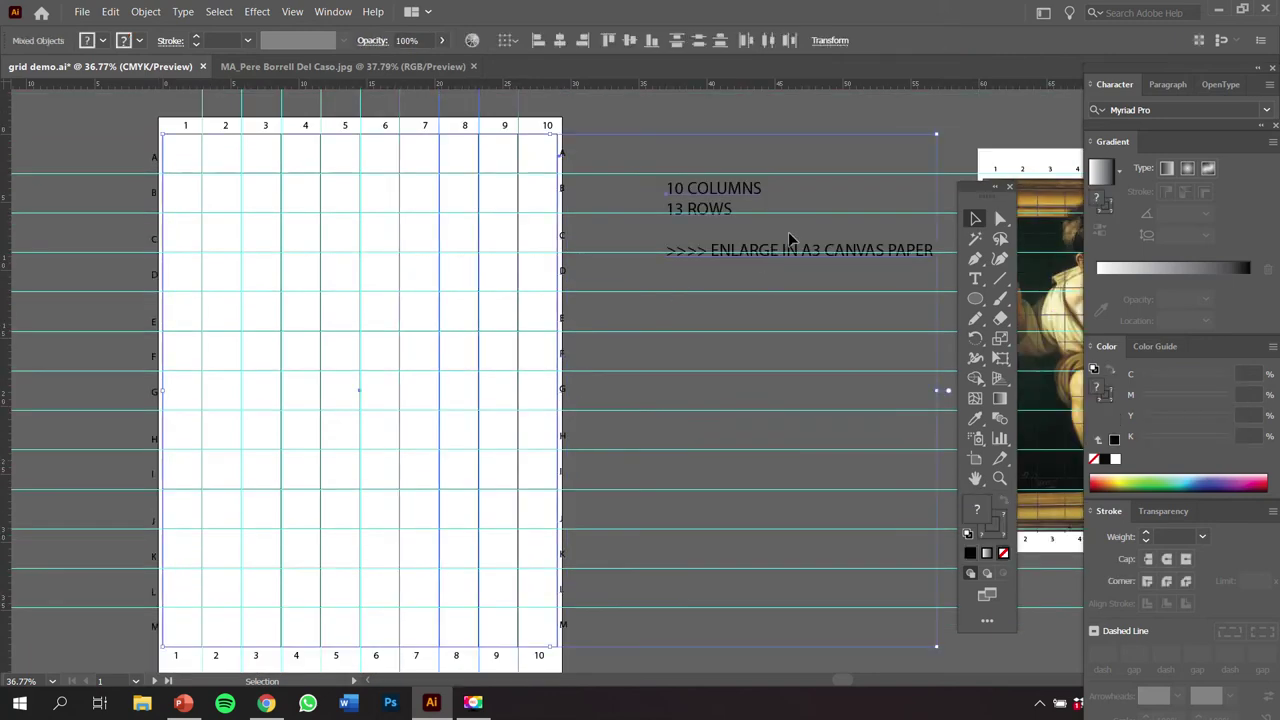
pyautogui.hscroll(1, 791, 243)
pyautogui.click(725, 130)
pyautogui.click(675, 44)
pyautogui.press('Escape')
pyautogui.click(686, 203)
pyautogui.press('Delete')
pyautogui.moveTo(692, 150); pyautogui.dragTo(620, 635)
pyautogui.press('Delete')
pyautogui.scroll(1, 603, 277)
pyautogui.press('Delete')
# Step: Move the painting's artboard closer to the enlarged grid's artboard
pyautogui.click(636, 40)
pyautogui.click(772, 213)
pyautogui.scroll(-1, 974, 151)
pyautogui.hscroll(1, 974, 151)
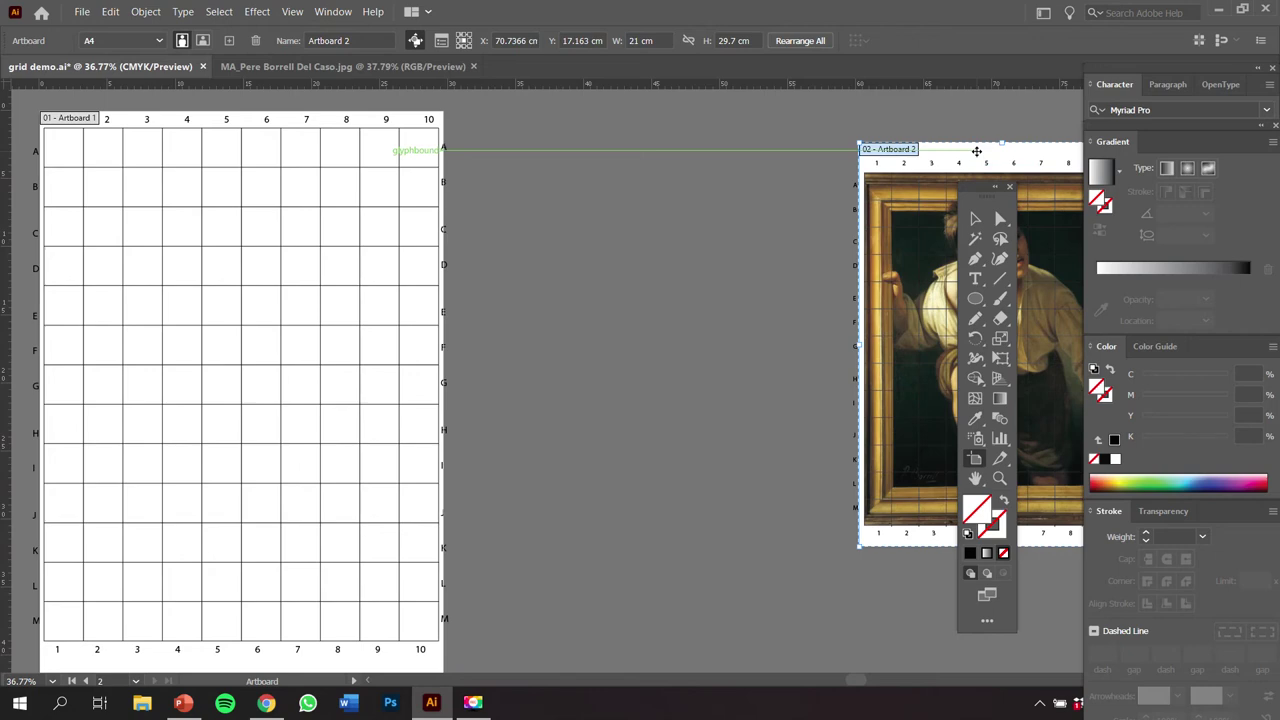
pyautogui.moveTo(976, 151); pyautogui.dragTo(664, 143)
pyautogui.click(976, 219)
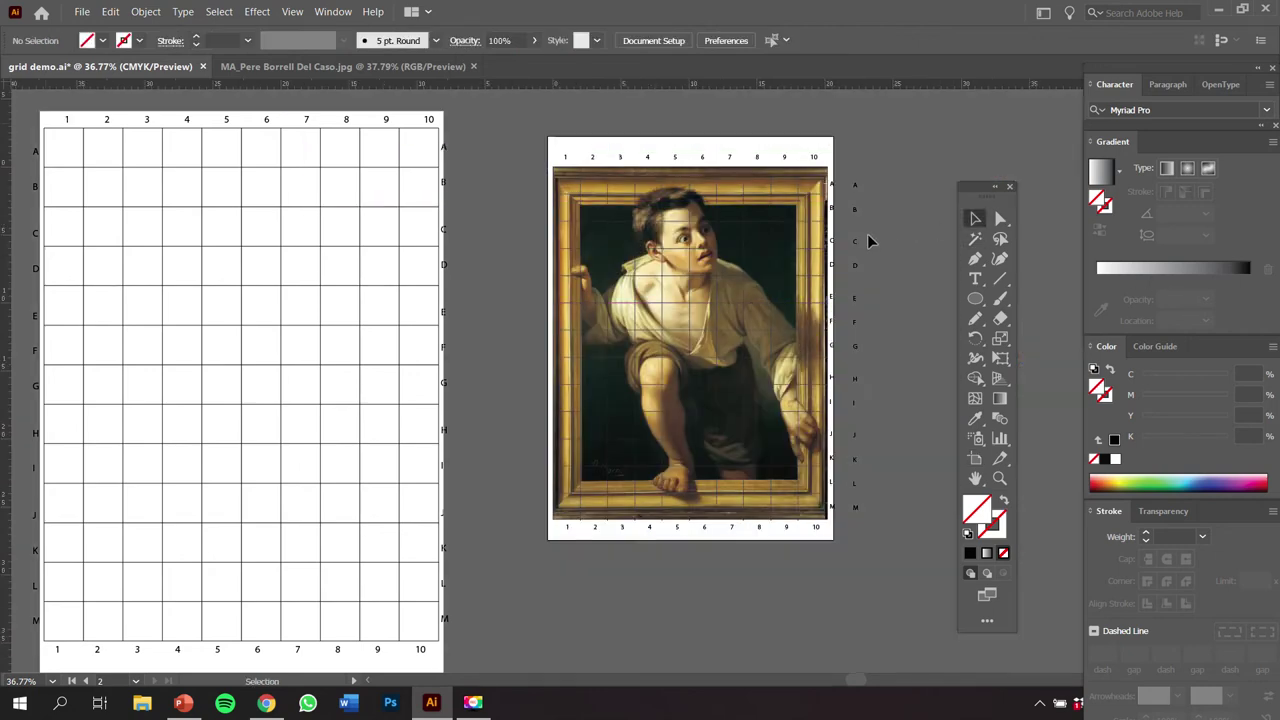
# Step: Move the stray A to M row letters back to the painting's left edge
pyautogui.moveTo(856, 241); pyautogui.dragTo(546, 245)
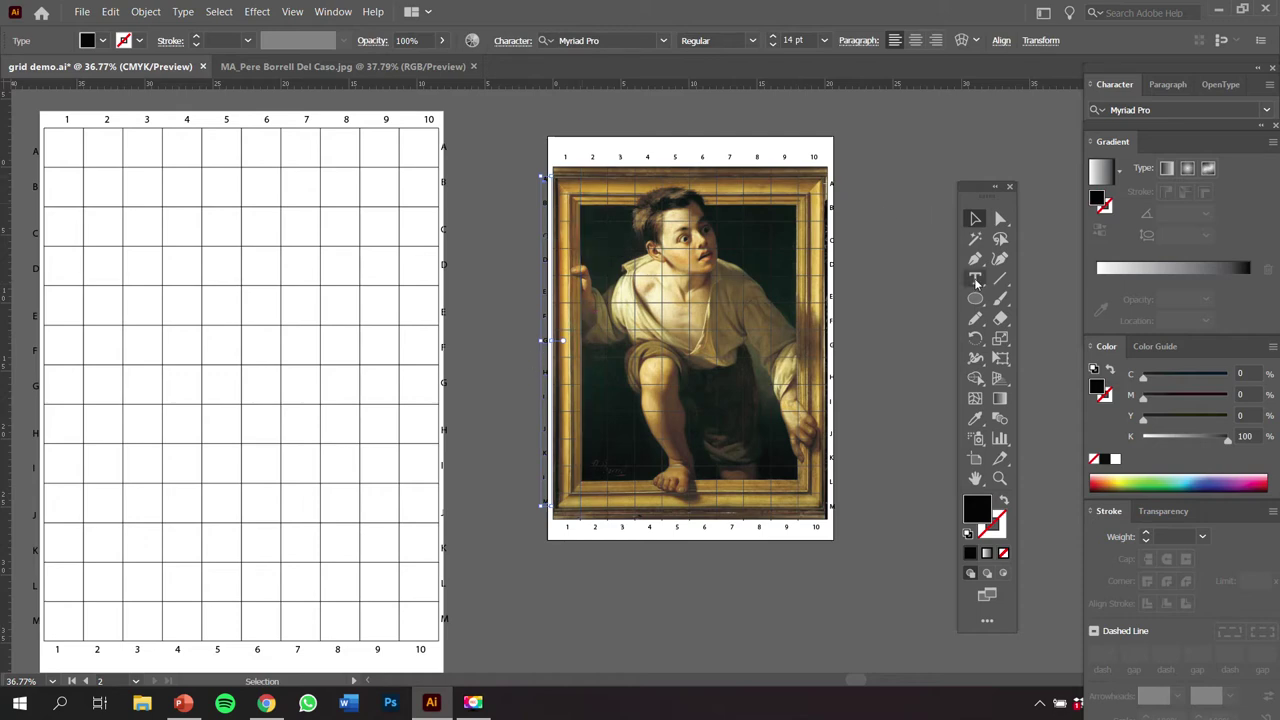
pyautogui.keyDown('shift'); pyautogui.click(754, 468); pyautogui.keyUp('shift')
pyautogui.click(531, 138)
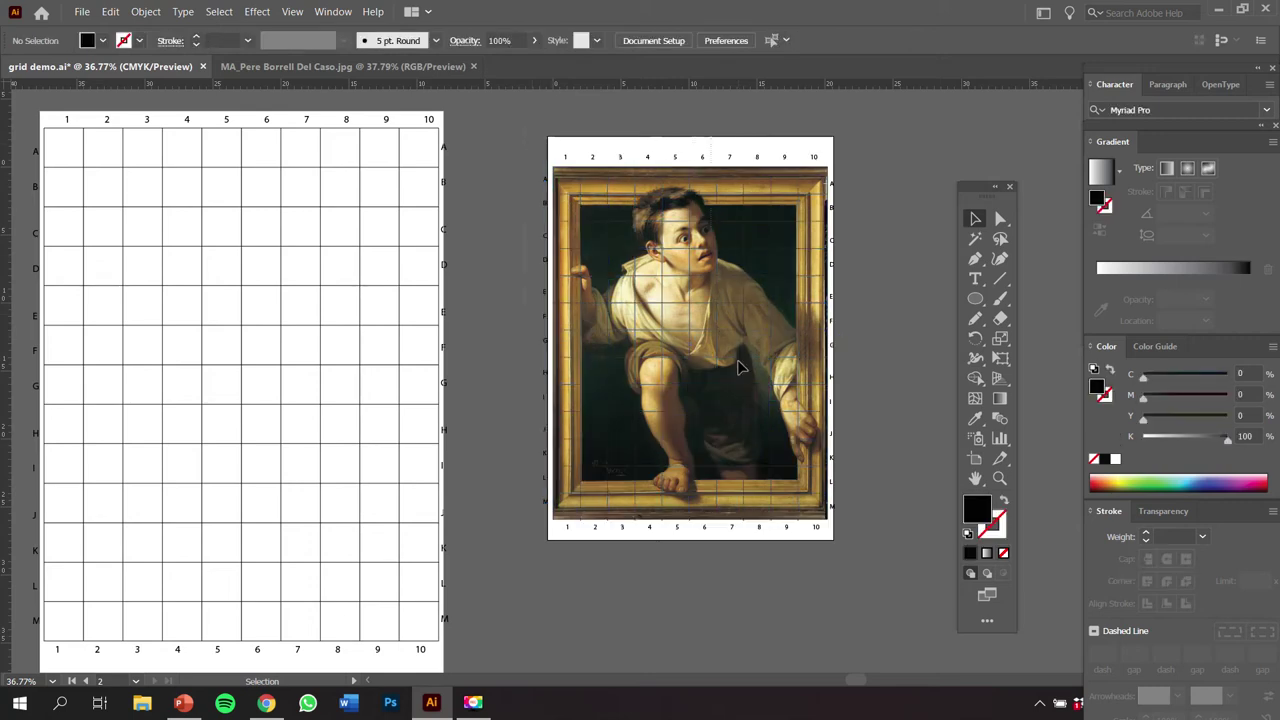
# Step: Group the painting with its grid lines and place a duplicate of the group in the empty area beside its artboard
pyautogui.moveTo(752, 443); pyautogui.dragTo(826, 510)
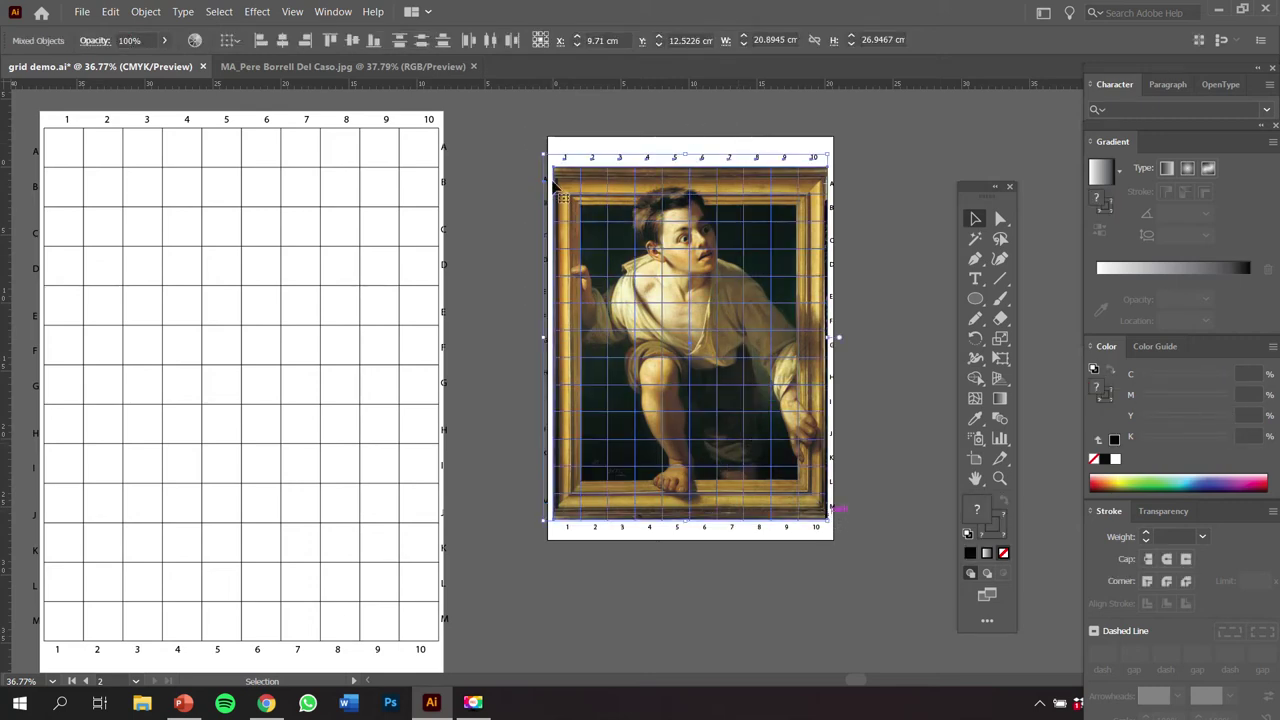
pyautogui.moveTo(559, 166); pyautogui.dragTo(556, 178)
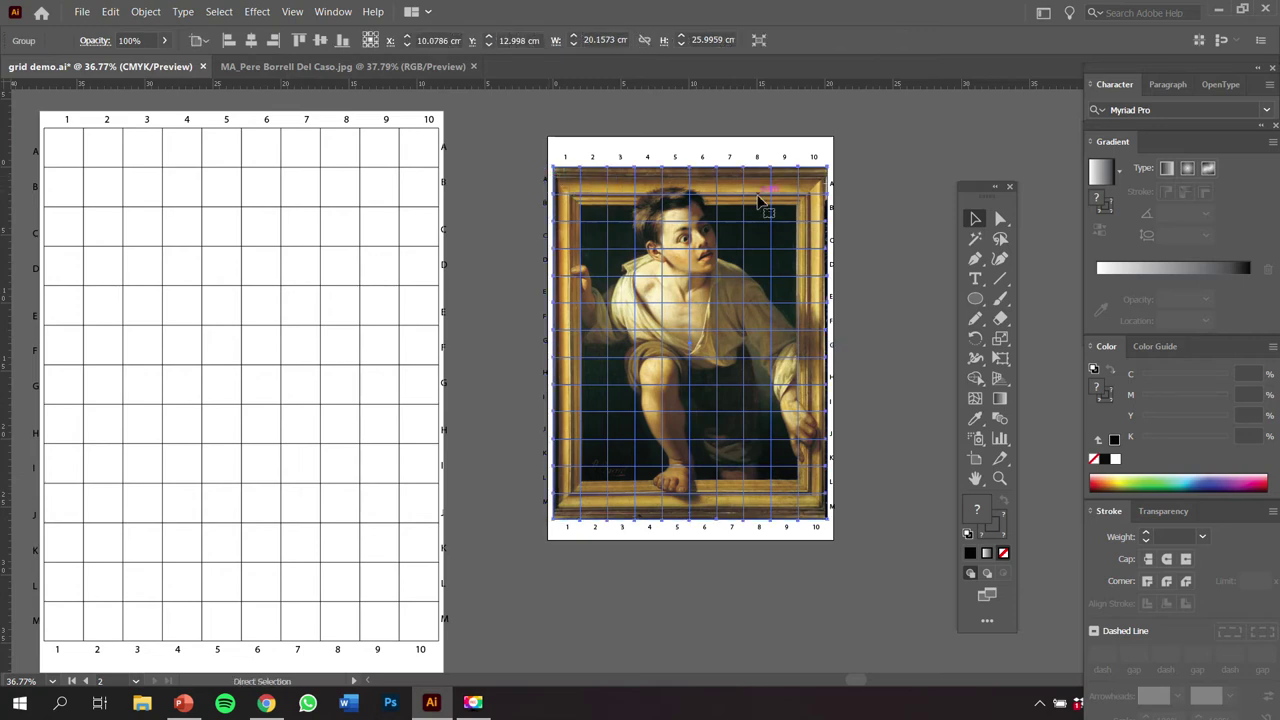
pyautogui.click(906, 495)
pyautogui.click(730, 308)
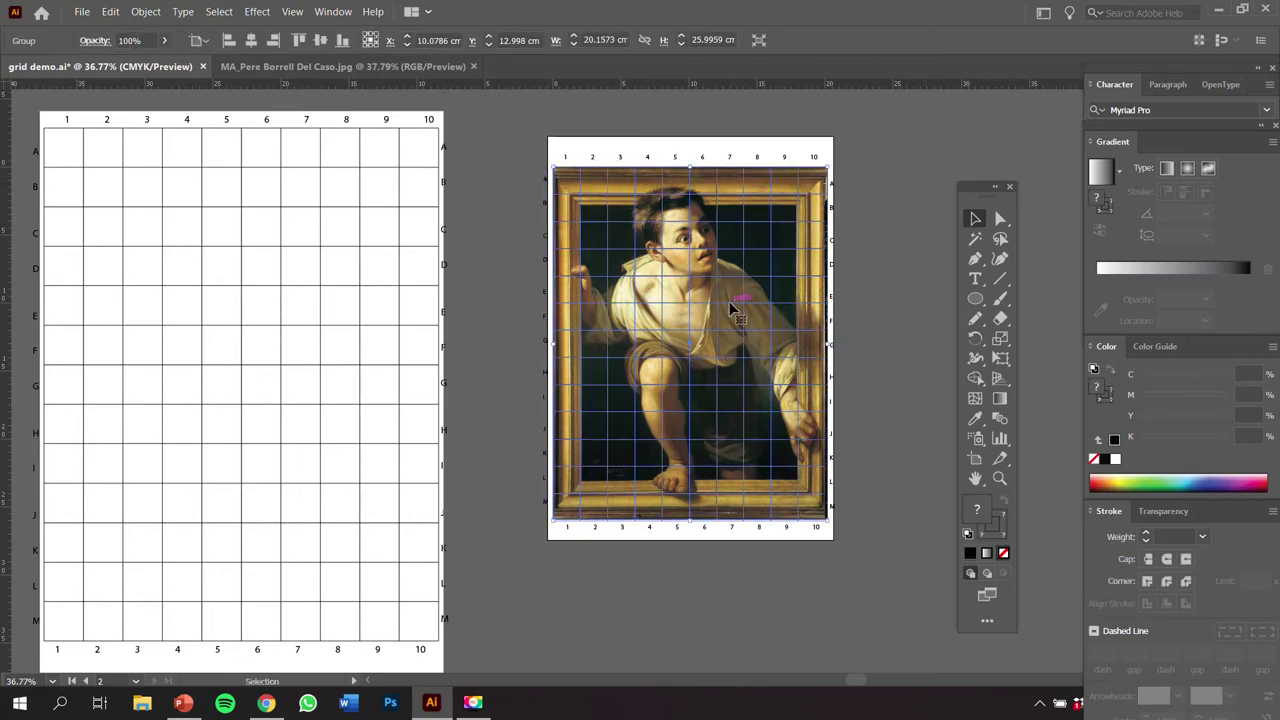
pyautogui.moveTo(720, 303)
pyautogui.mouseDown()
pyautogui.moveTo(656, 350)
pyautogui.moveTo(573, 360)
pyautogui.moveTo(470, 336)
pyautogui.moveTo(848, 311)
pyautogui.moveTo(829, 306)
pyautogui.mouseUp()
pyautogui.moveTo(900, 440); pyautogui.dragTo(780, 459)
# Step: Draw a black square covering the top-left grid cell of the duplicated painting
pyautogui.press('m')
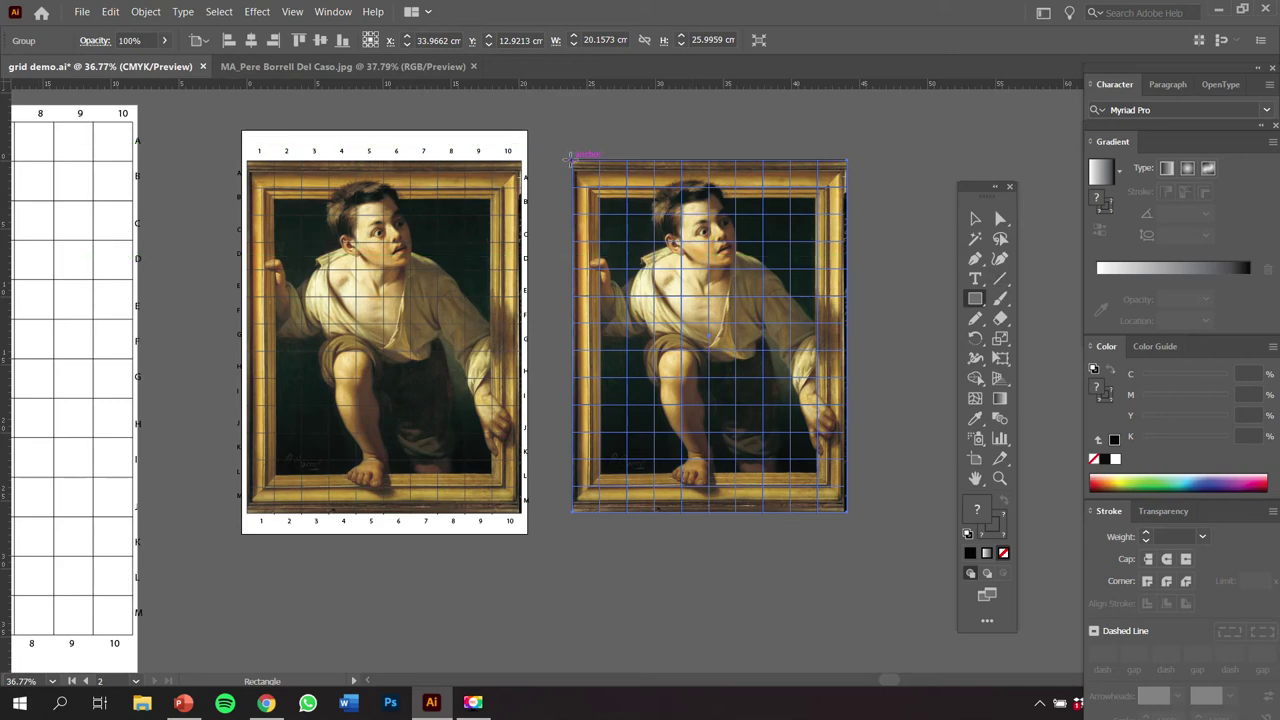
pyautogui.moveTo(572, 160); pyautogui.dragTo(600, 188)
pyautogui.press('v')
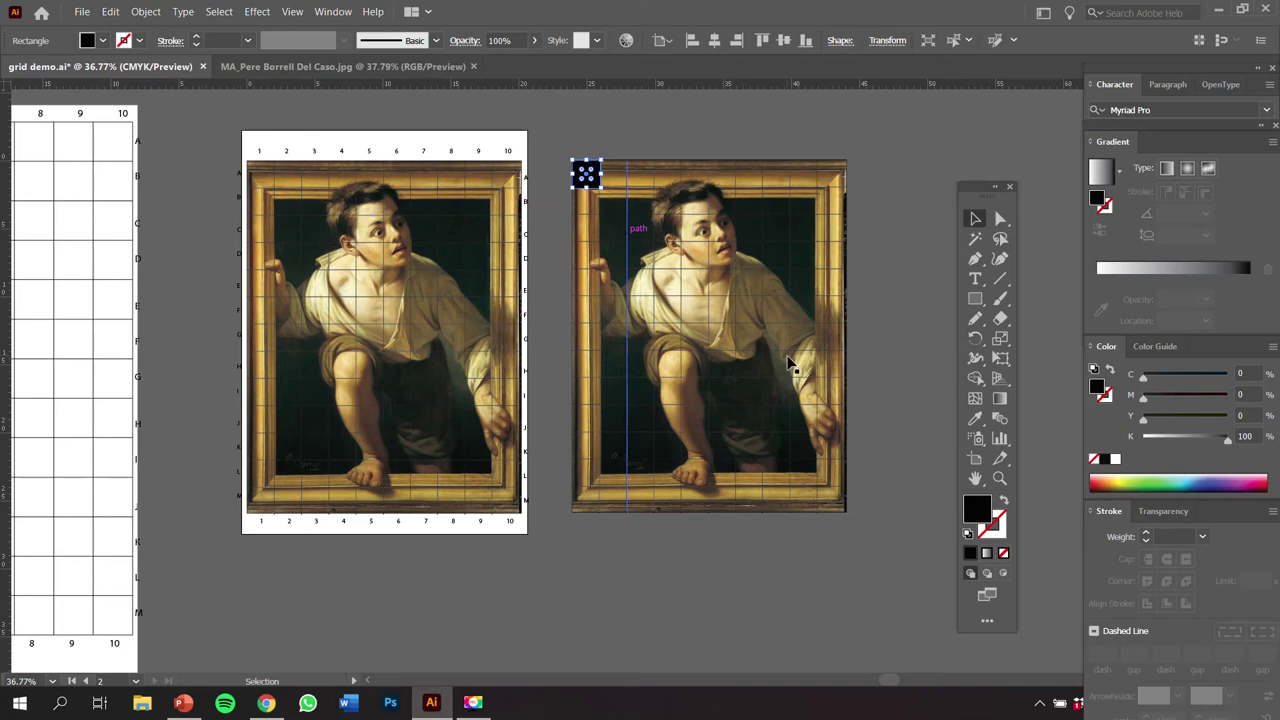
# Step: Try to make a clipping mask on the duplicated painting from the square over its top-left cell
pyautogui.click(783, 351)
pyautogui.hotkey('ctrl', '7')
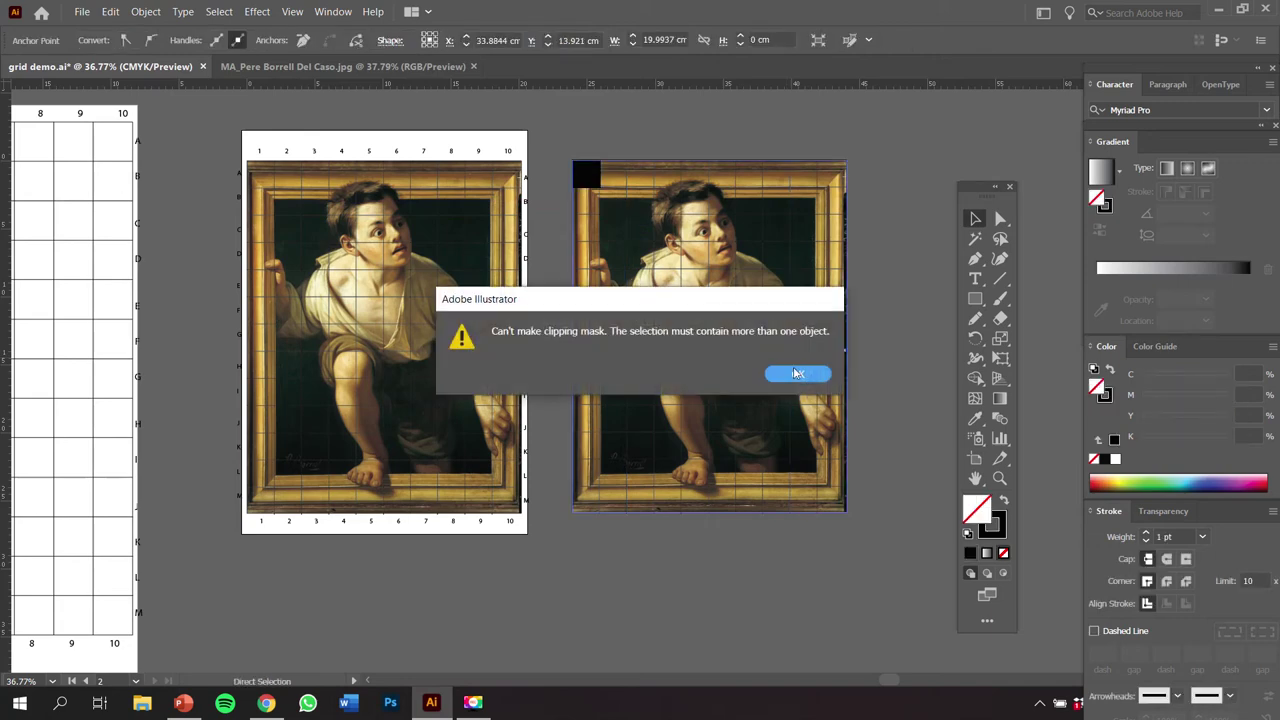
pyautogui.click(797, 374)
# Step: Make a clipping mask from the black square and the duplicated painting group, leaving only its top-left cell
pyautogui.click(738, 153)
pyautogui.click(588, 174)
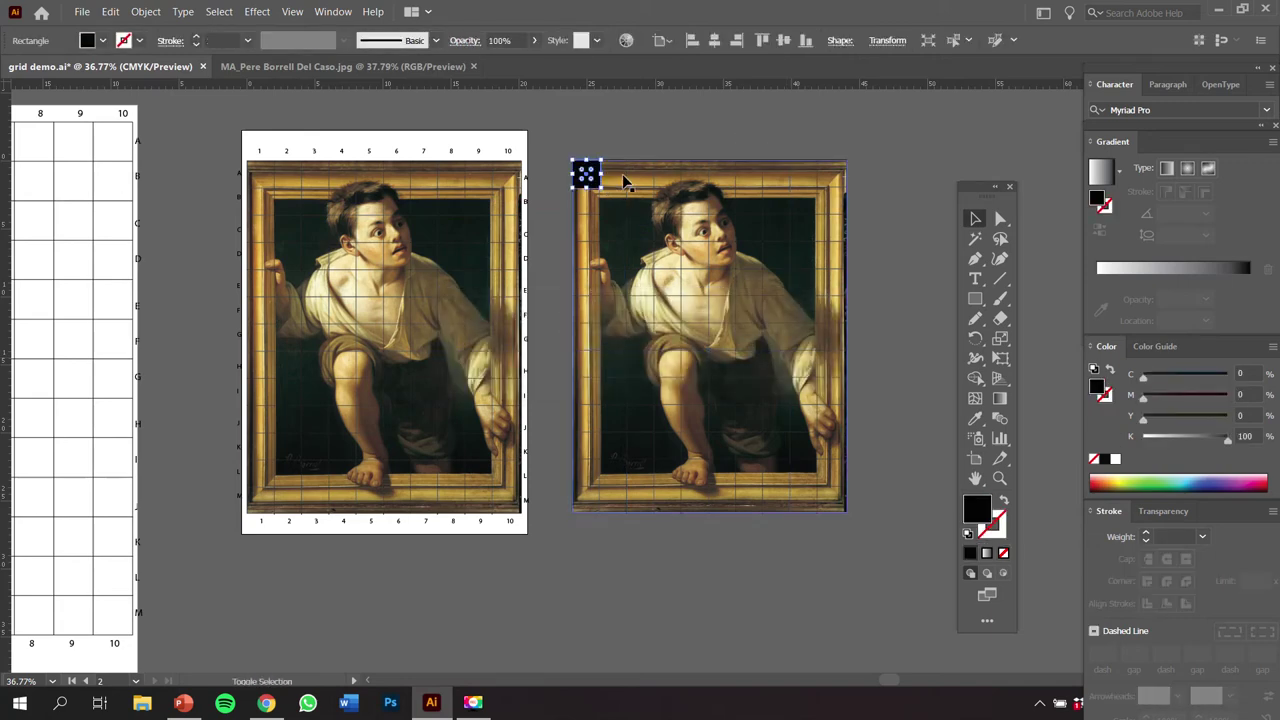
pyautogui.keyDown('shift'); pyautogui.click(624, 180); pyautogui.keyUp('shift')
pyautogui.hotkey('ctrl', '7')
pyautogui.click(654, 176)
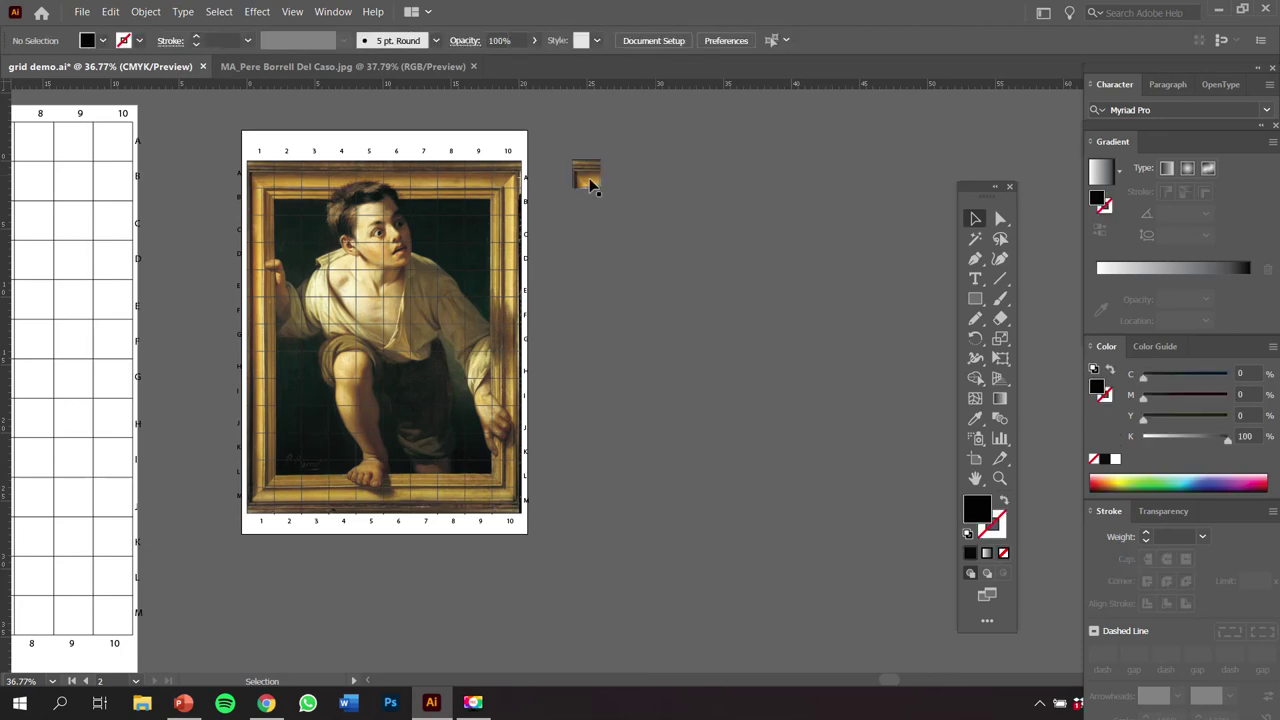
# Step: Adjust the clipping mask's corner points so the isolated cell is trimmed to its surrounding grid lines
pyautogui.hscroll(-5, 590, 185)
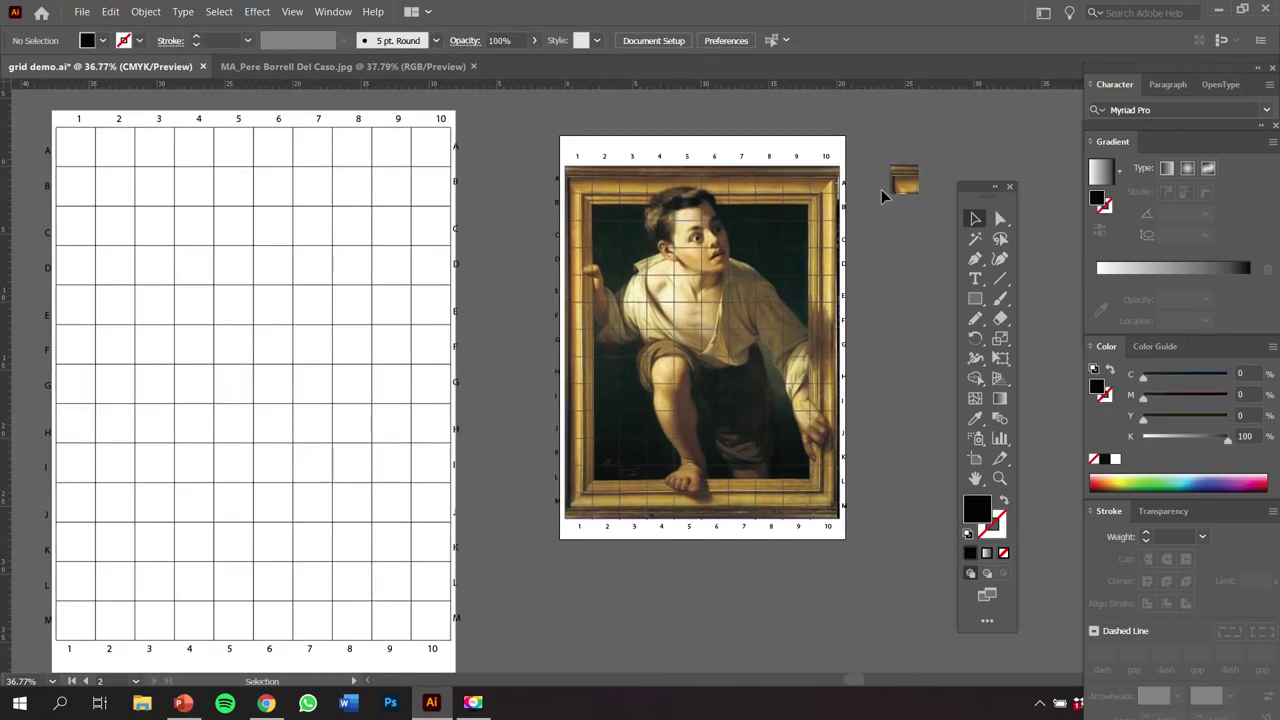
pyautogui.hotkey('ctrl', '1')
pyautogui.moveTo(774, 142); pyautogui.dragTo(337, 509)
pyautogui.moveTo(912, 187); pyautogui.dragTo(828, 180)
pyautogui.press('a')
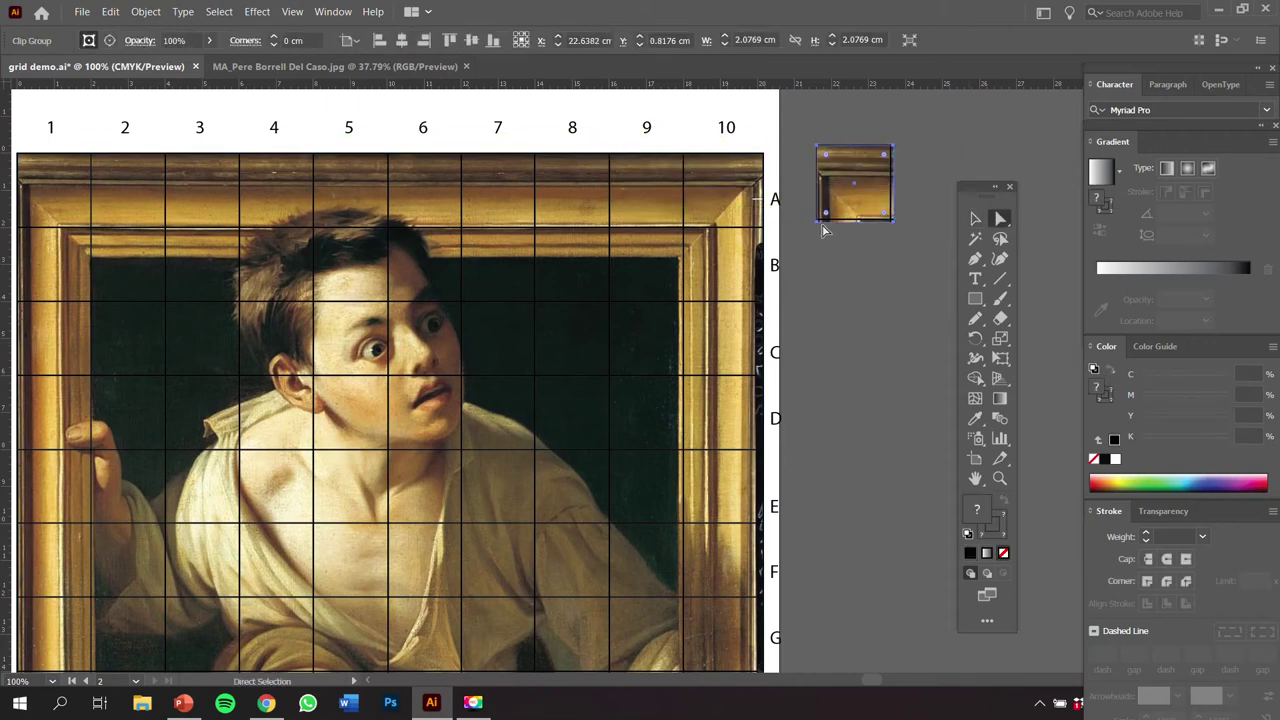
pyautogui.click(893, 220)
pyautogui.moveTo(815, 215); pyautogui.dragTo(818, 222)
pyautogui.click(893, 146)
pyautogui.moveTo(893, 220); pyautogui.dragTo(893, 224)
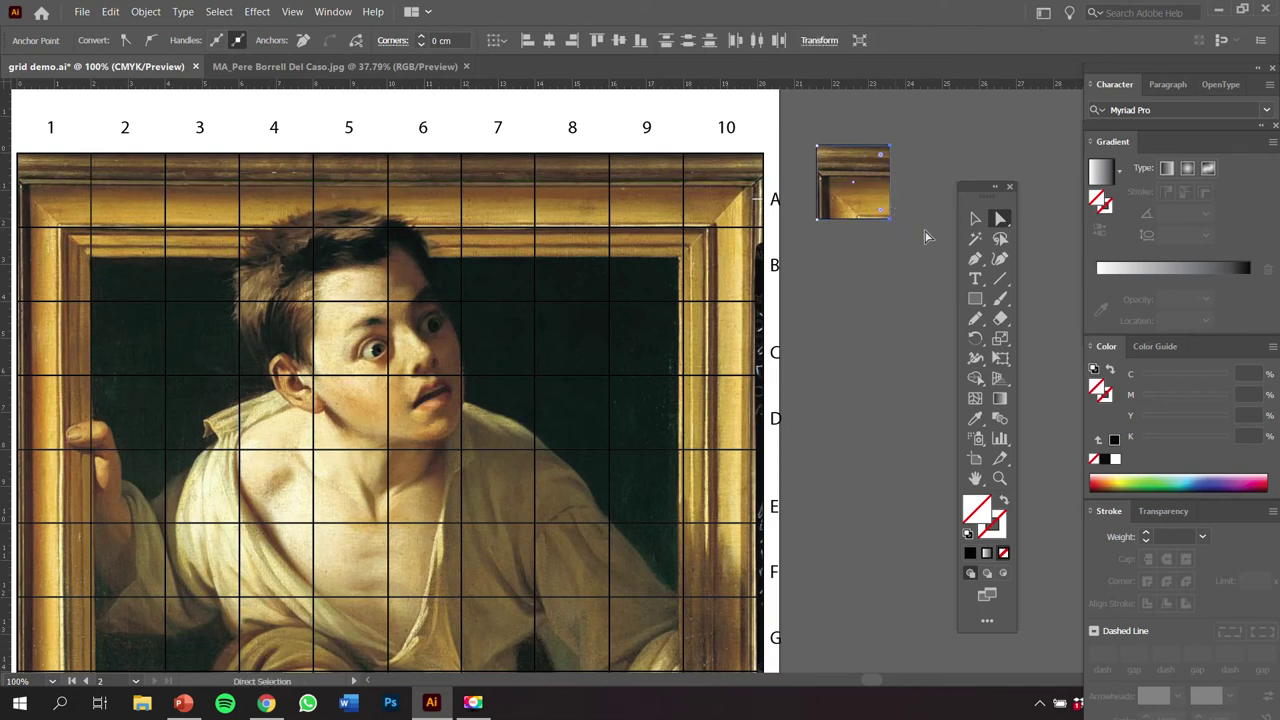
# Step: Move the clipped cell onto cell A1 of the gridded painting, aligned with its corner
pyautogui.press('v')
pyautogui.click(862, 270)
pyautogui.moveTo(859, 166); pyautogui.dragTo(195, 142)
pyautogui.press('space')
pyautogui.moveTo(214, 200); pyautogui.dragTo(573, 216)
pyautogui.moveTo(544, 174); pyautogui.dragTo(413, 205)
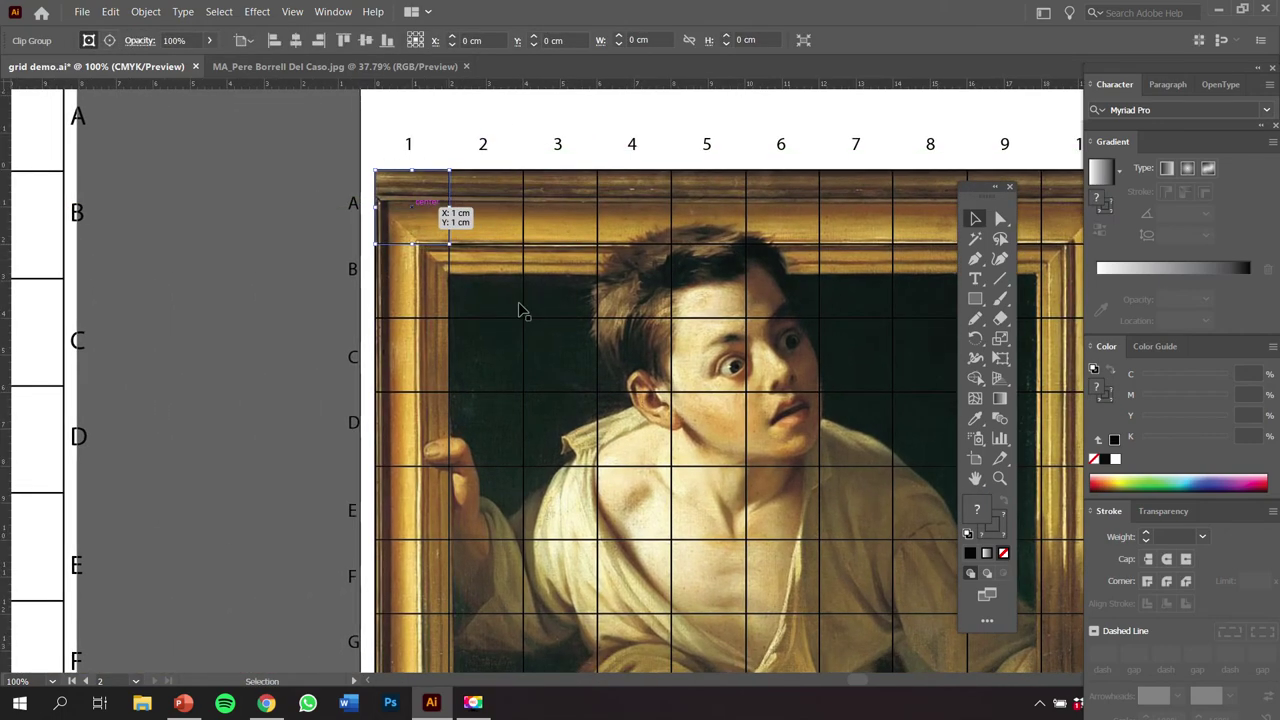
pyautogui.moveTo(520, 310); pyautogui.dragTo(803, 343)
pyautogui.click(569, 123)
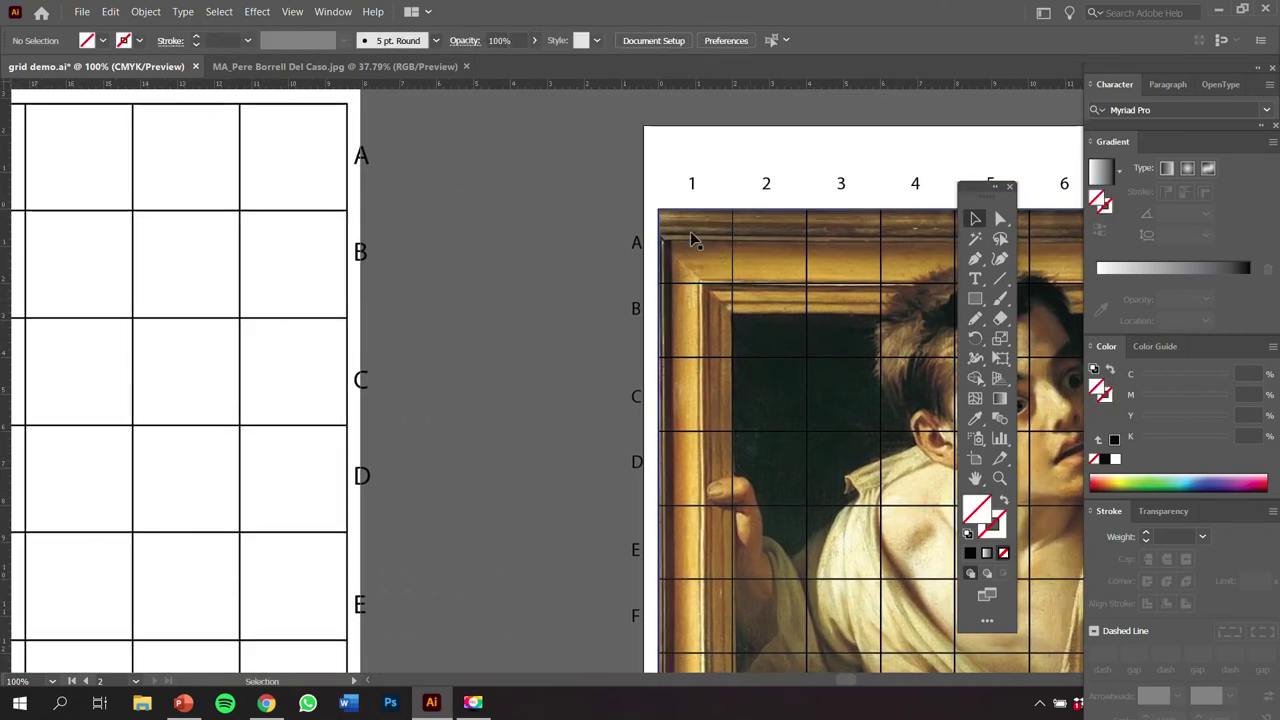
# Step: Move the clipped cell from the painting to square A1 of the enlarged A3 grid
pyautogui.moveTo(695, 240); pyautogui.dragTo(384, 209)
pyautogui.press('space')
pyautogui.moveTo(231, 203); pyautogui.dragTo(808, 274)
pyautogui.moveTo(531, 298); pyautogui.dragTo(639, 309)
pyautogui.moveTo(738, 260); pyautogui.dragTo(823, 264)
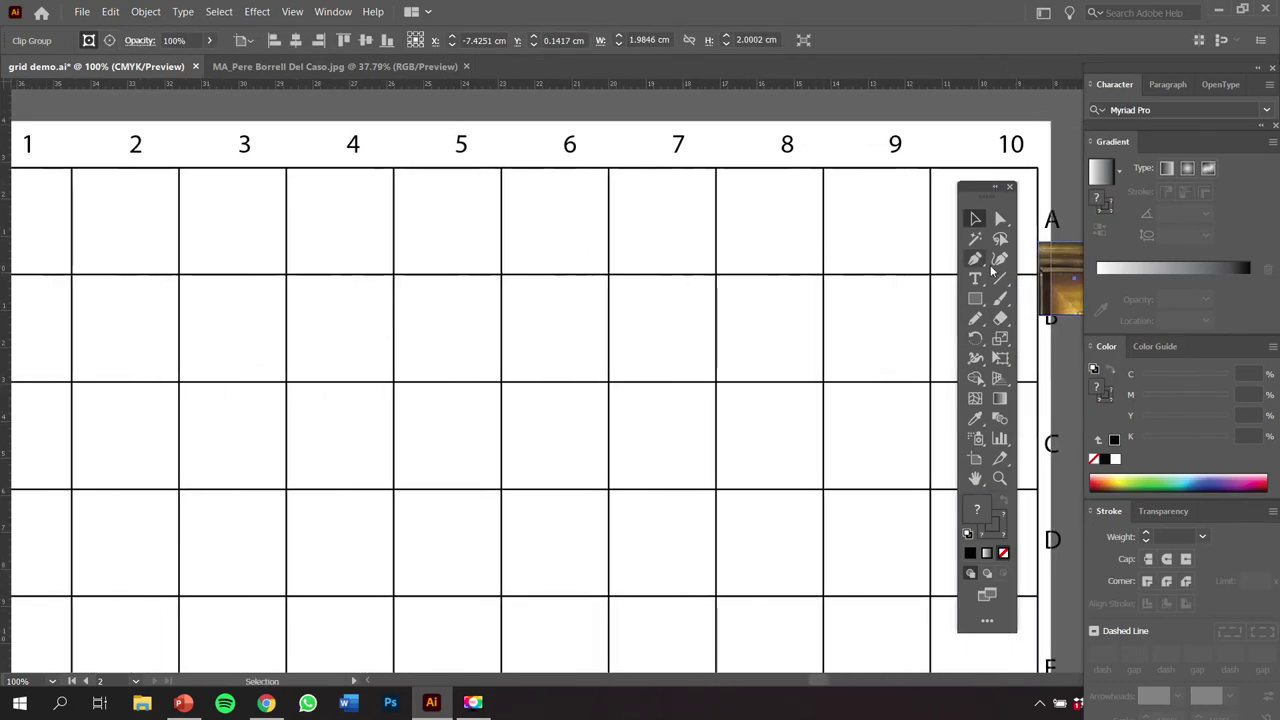
pyautogui.moveTo(1037, 282); pyautogui.dragTo(41, 218)
# Step: Scale the clipped cell up to about 2.86 by 2.89 cm so it fills square A1 of the enlarged grid
pyautogui.press('space')
pyautogui.moveTo(241, 221); pyautogui.dragTo(463, 219)
pyautogui.moveTo(285, 230); pyautogui.dragTo(293, 272)
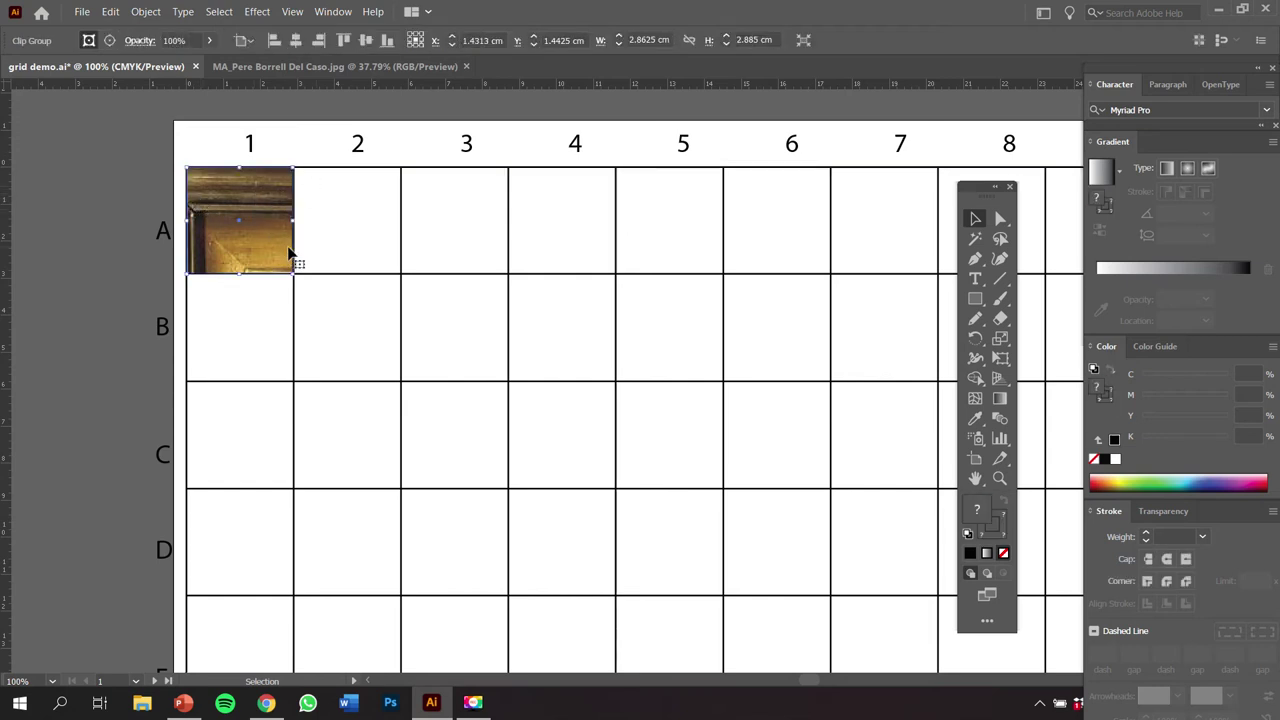
pyautogui.press('a')
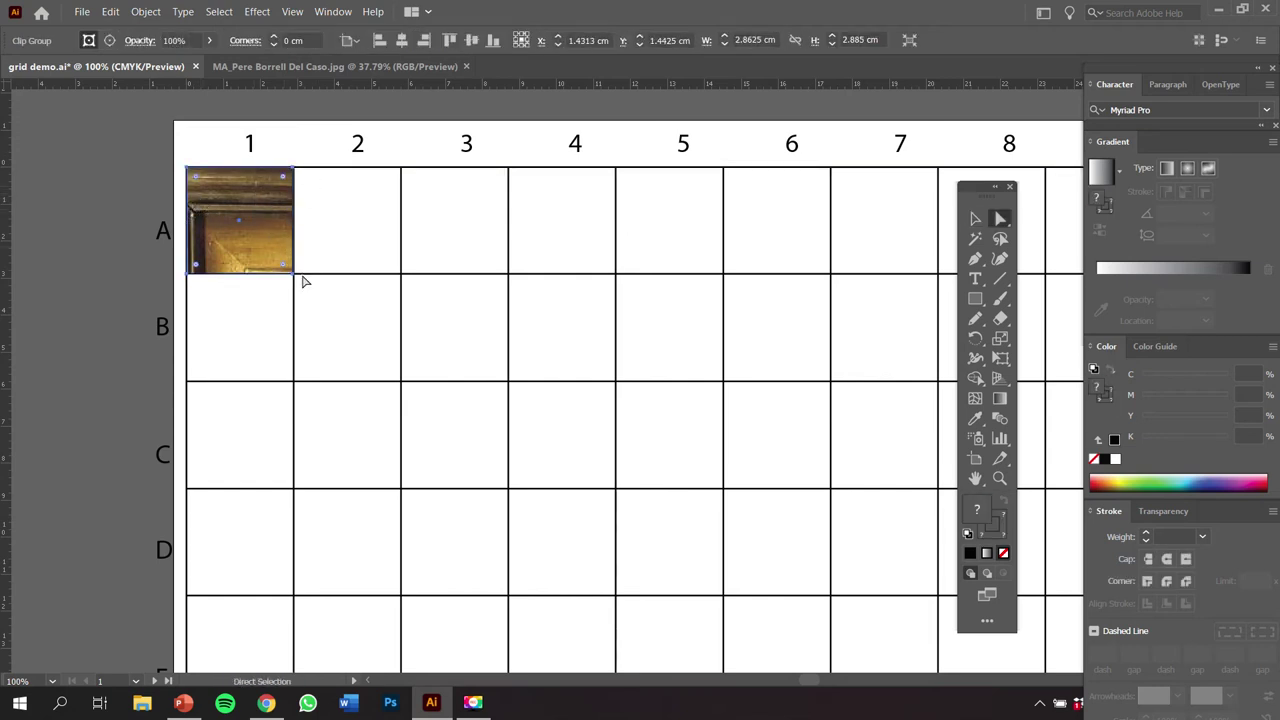
pyautogui.click(294, 273)
pyautogui.click(292, 273)
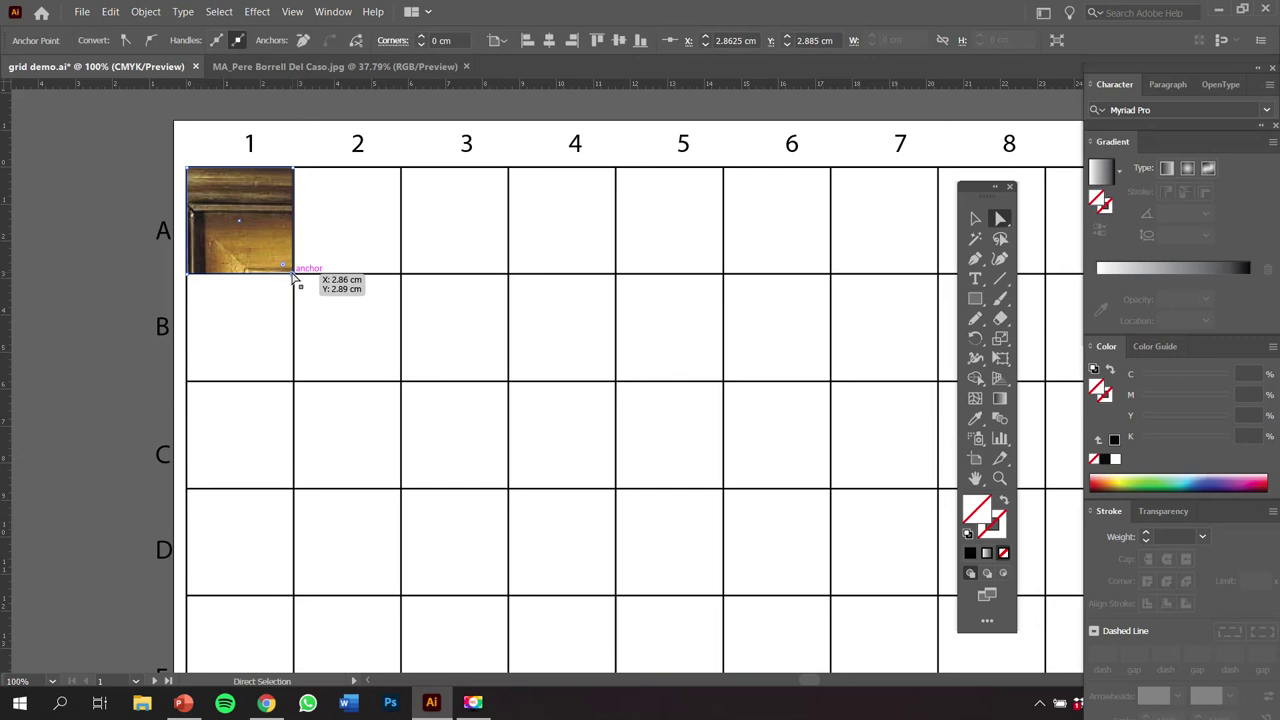
# Step: Isolate the clip group, widen its clipping rectangle over square A2, and leave isolation mode
pyautogui.press('v')
pyautogui.doubleClick(271, 225)
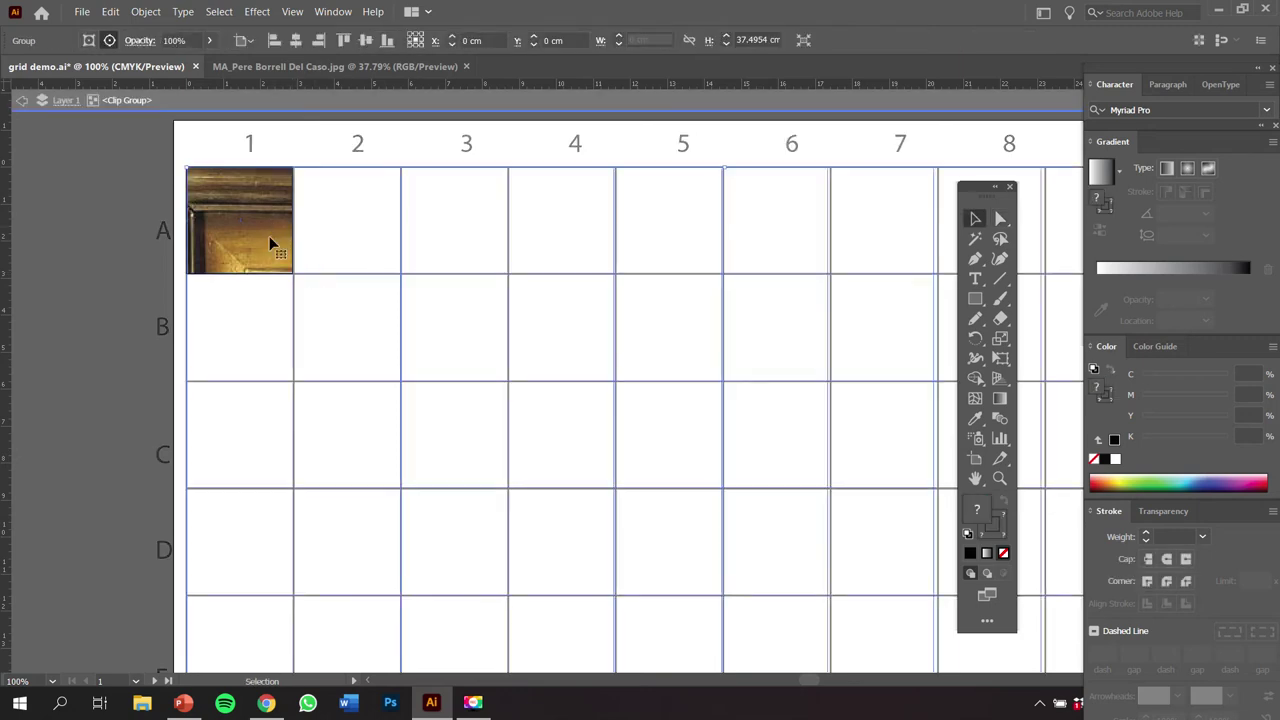
pyautogui.doubleClick(281, 274)
pyautogui.doubleClick(277, 264)
pyautogui.click(125, 262)
pyautogui.doubleClick(83, 237)
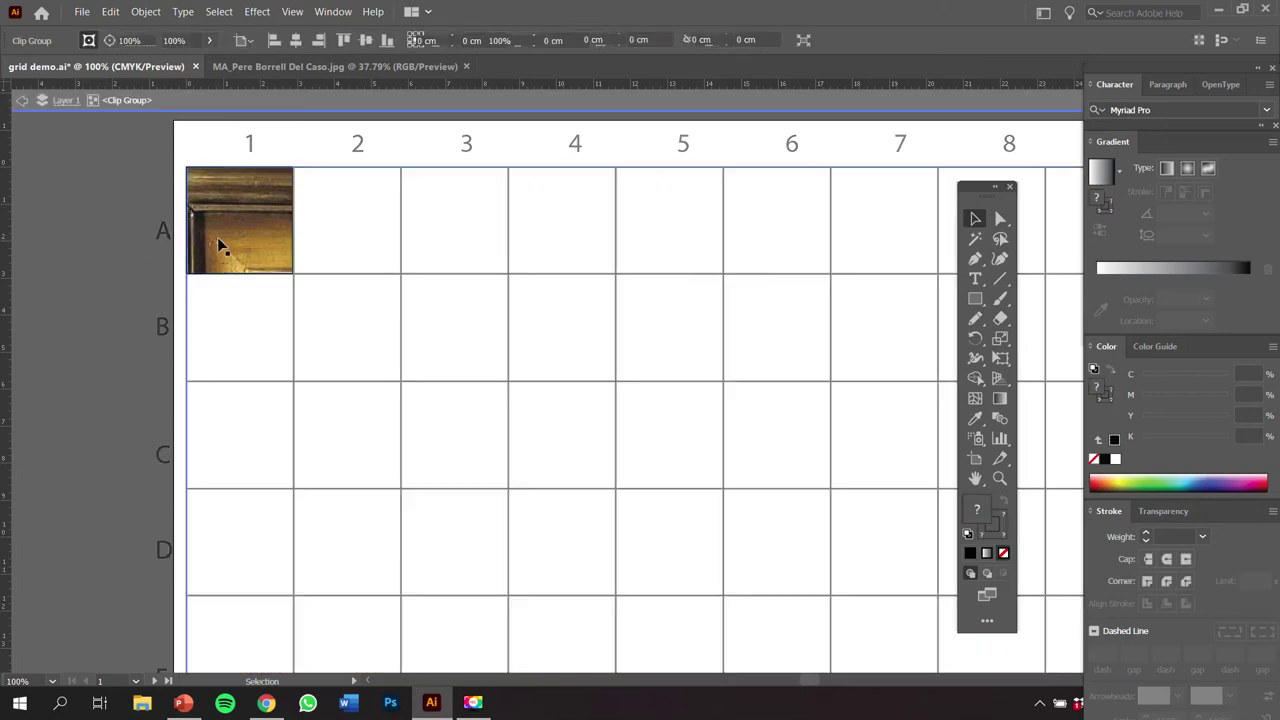
pyautogui.click(229, 279)
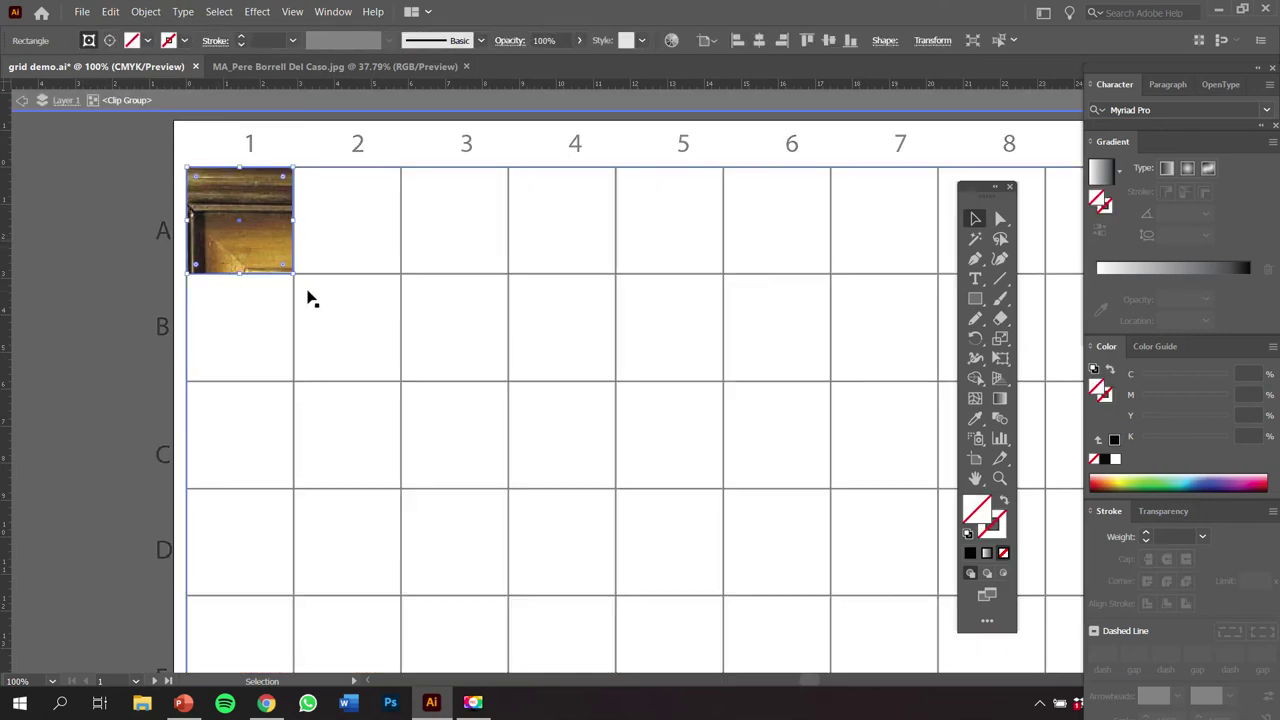
pyautogui.moveTo(298, 221); pyautogui.dragTo(77, 229)
pyautogui.moveTo(442, 287); pyautogui.dragTo(89, 300)
pyautogui.moveTo(1040, 308); pyautogui.dragTo(443, 268)
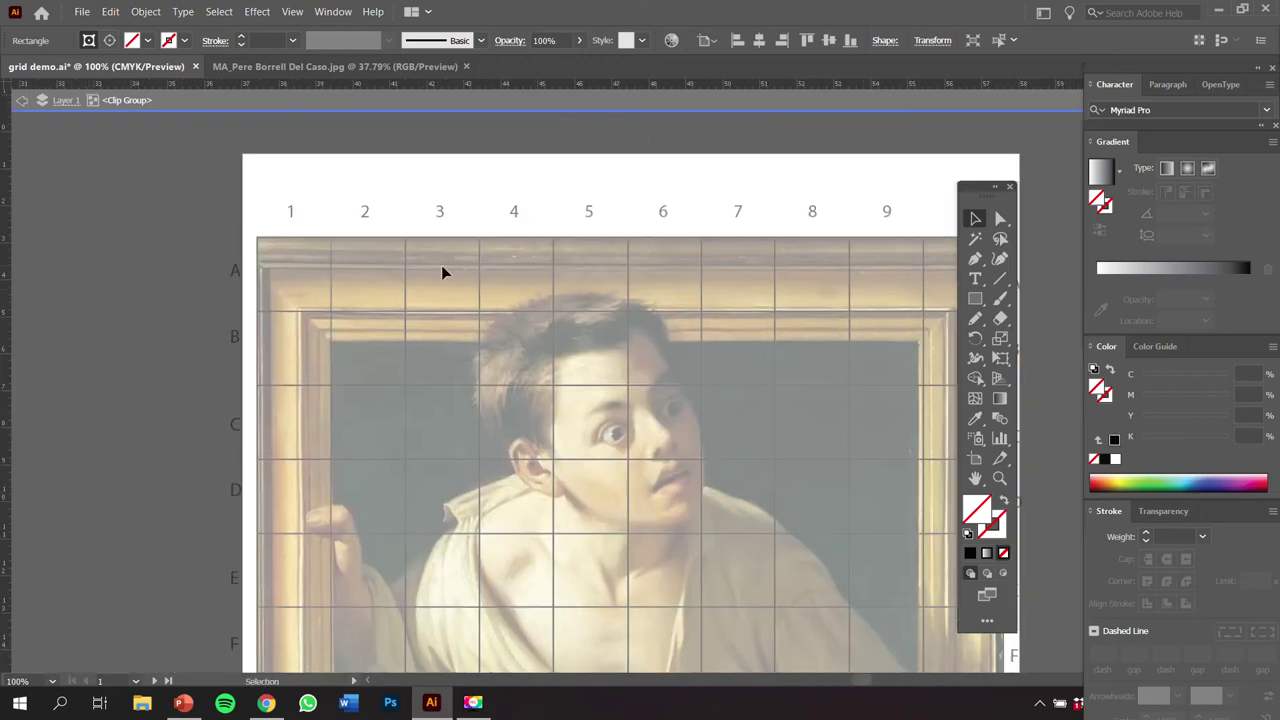
pyautogui.doubleClick(440, 201)
pyautogui.click(334, 280)
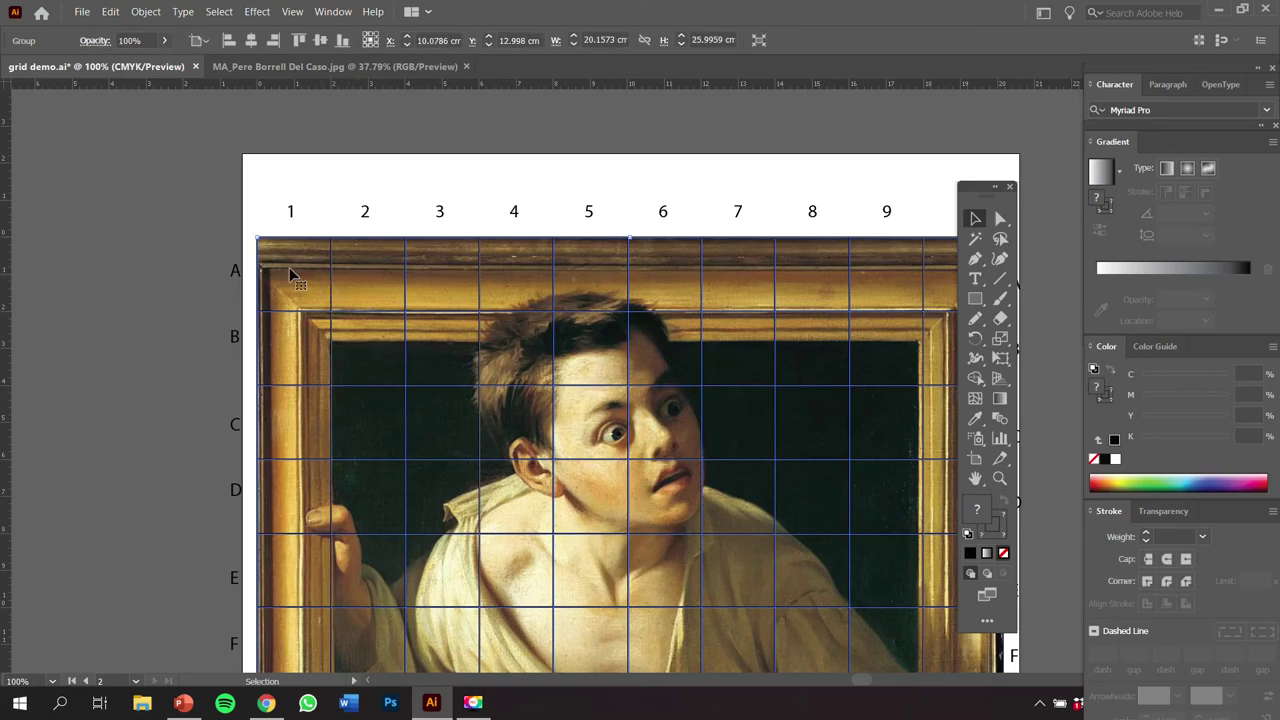
pyautogui.hotkey('shift', 'pageup')
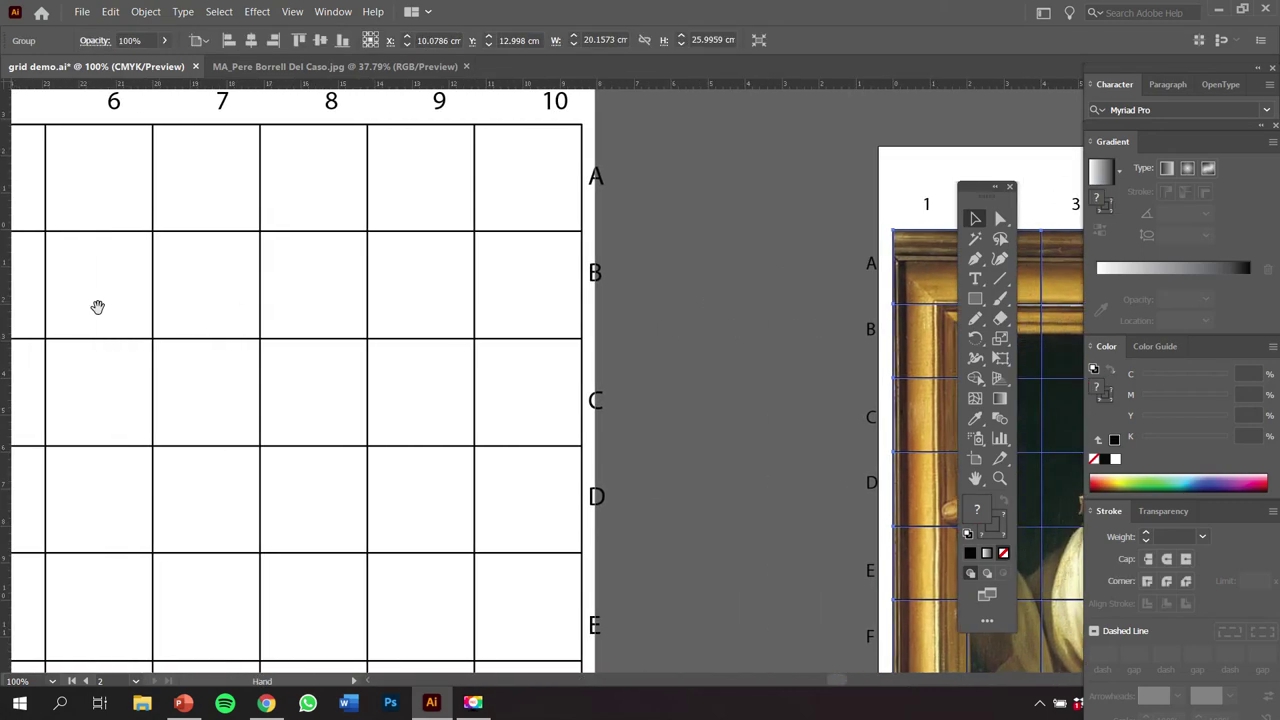
pyautogui.click(352, 177)
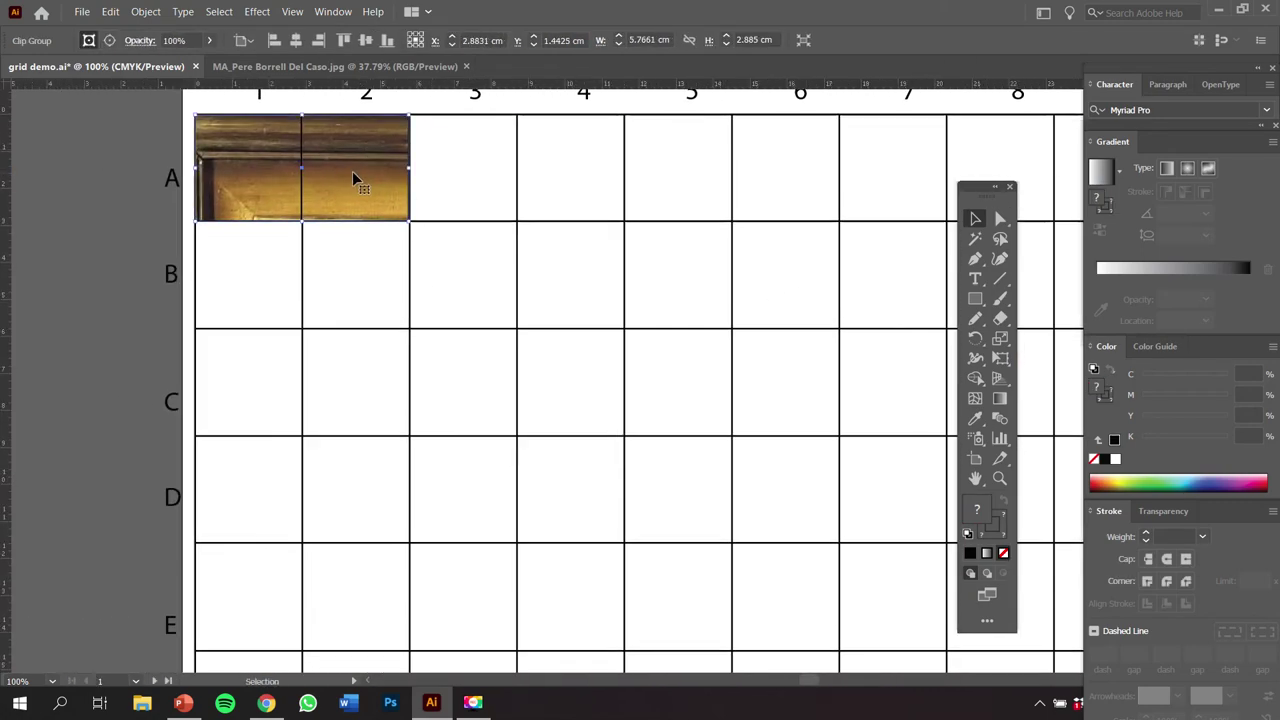
pyautogui.doubleClick(352, 177)
pyautogui.click(304, 222)
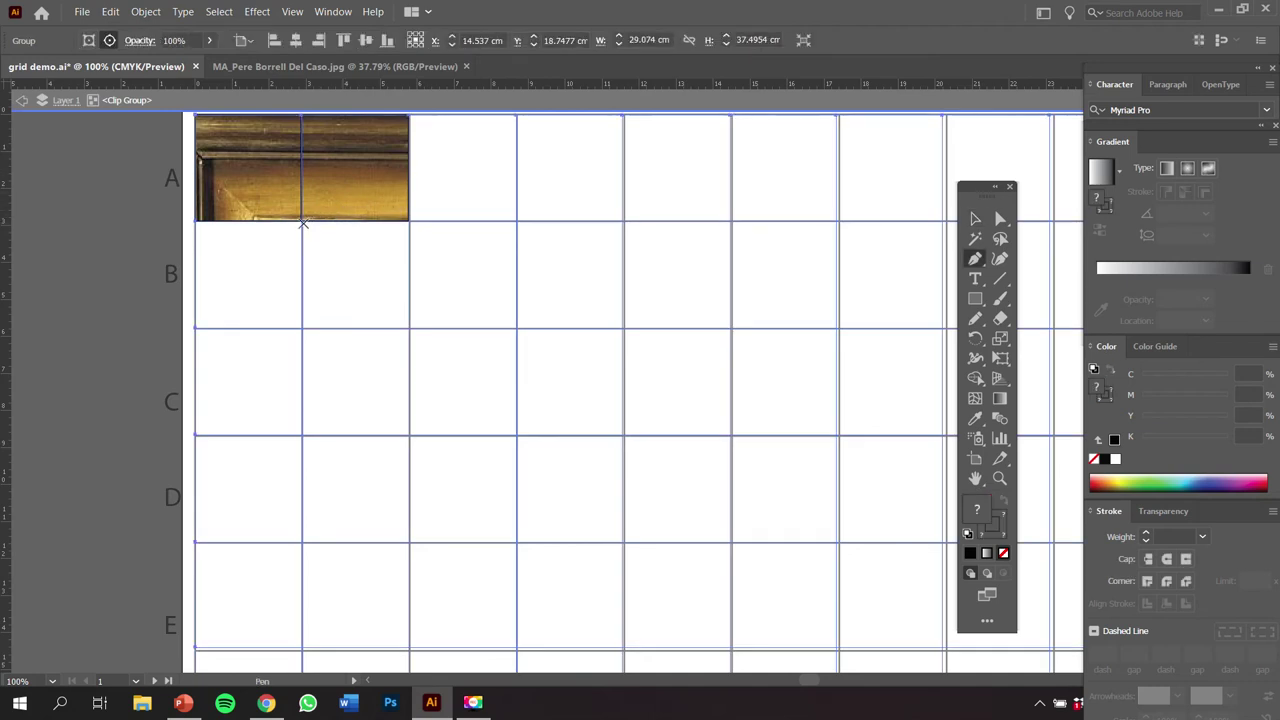
pyautogui.press('capslock')
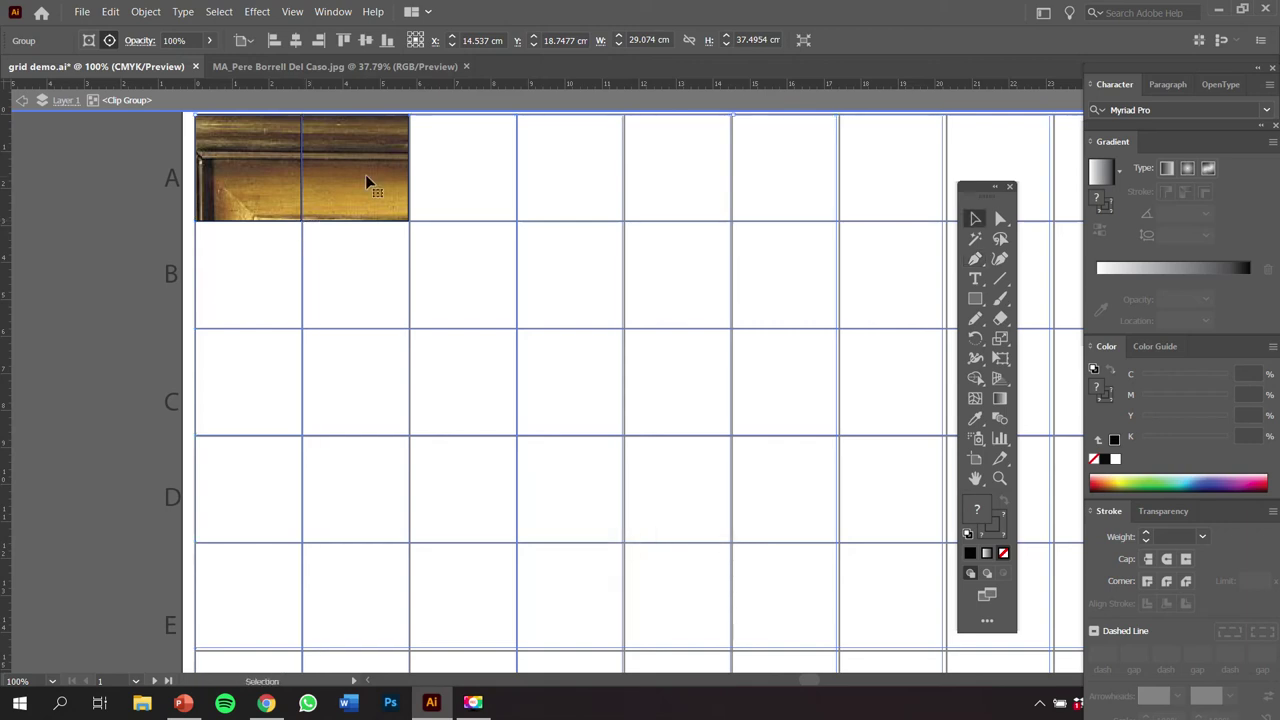
pyautogui.doubleClick(355, 205)
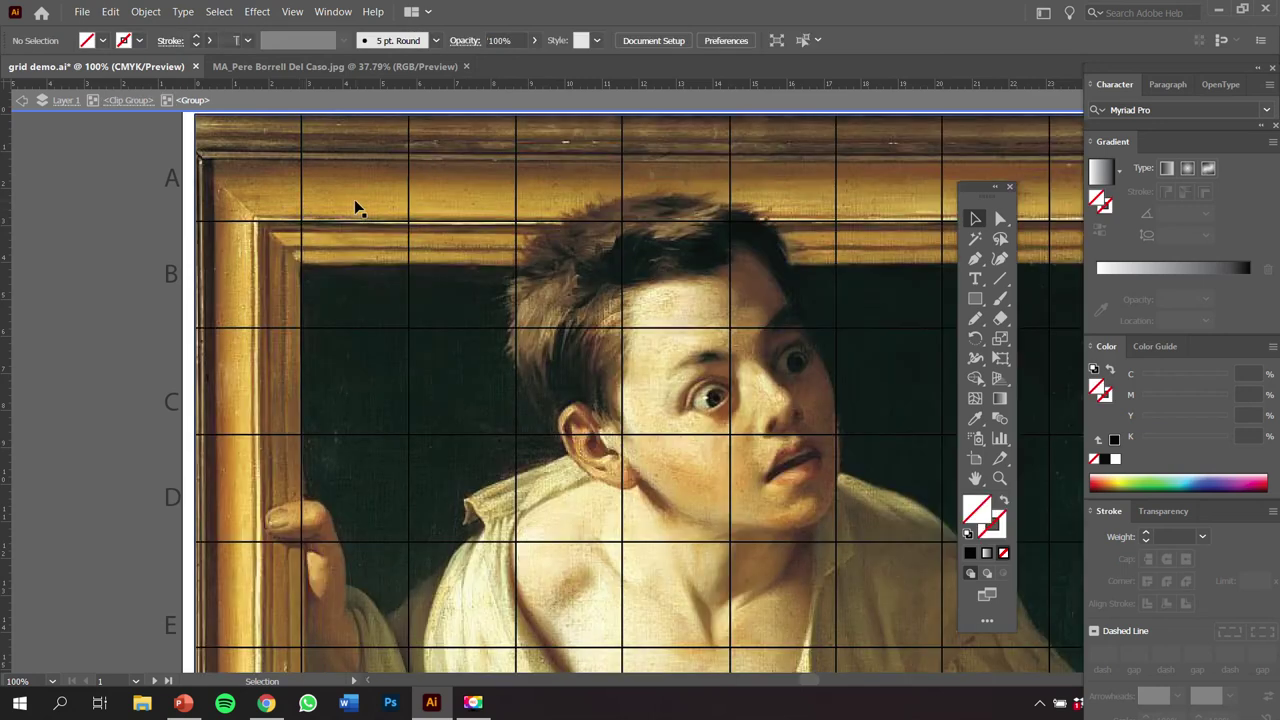
pyautogui.doubleClick(92, 208)
# Step: Extend the clipping mask's edges with Direct Selection down over row B and across to column 4
pyautogui.click(359, 174)
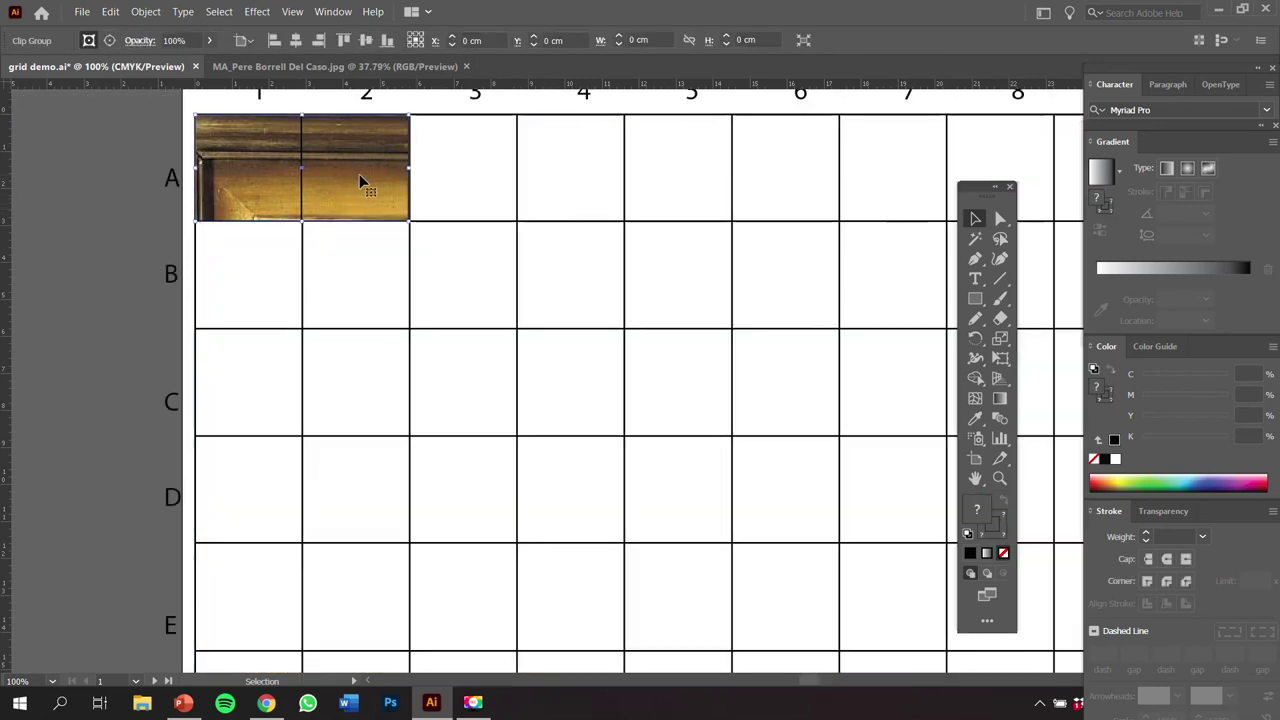
pyautogui.press('a')
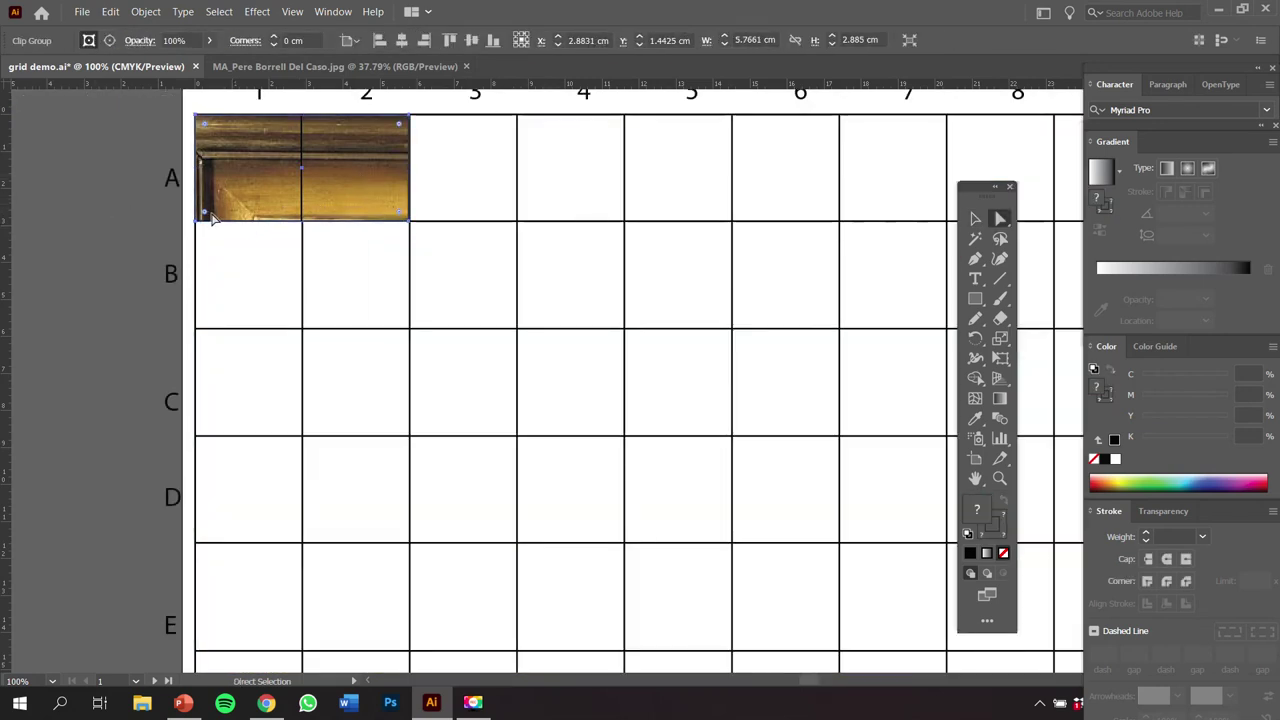
pyautogui.click(199, 224)
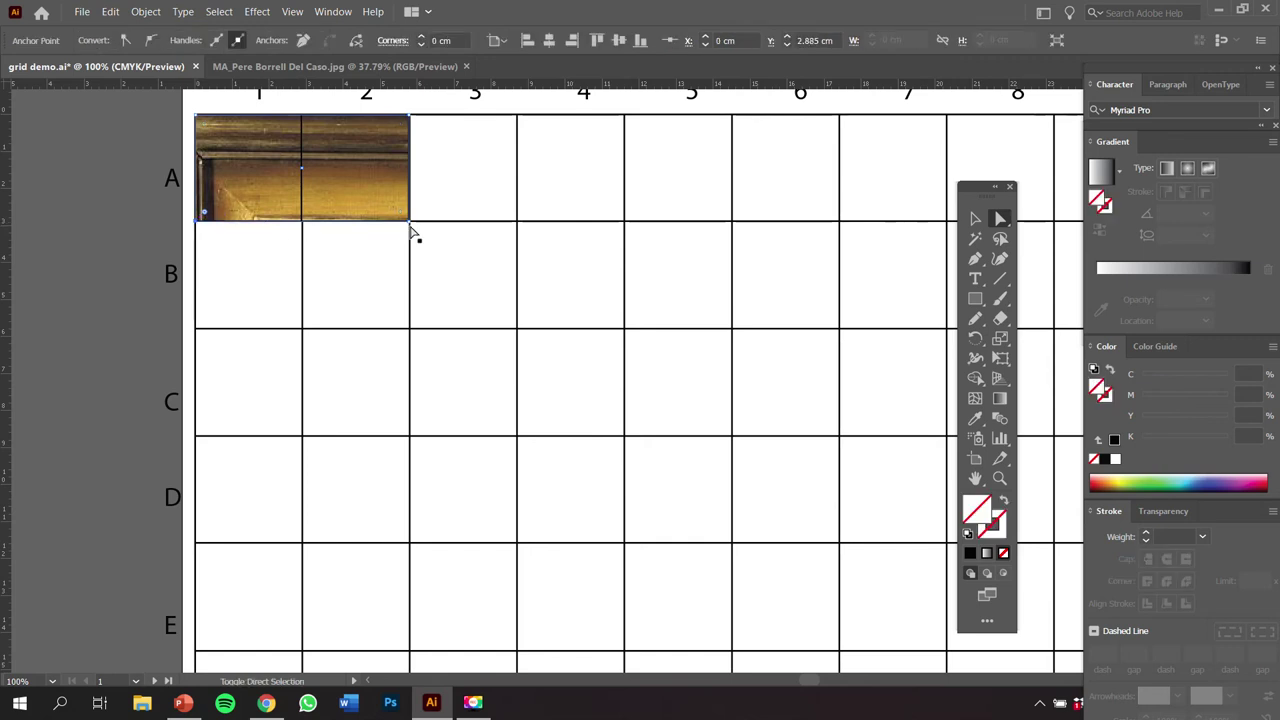
pyautogui.moveTo(411, 226); pyautogui.dragTo(400, 320)
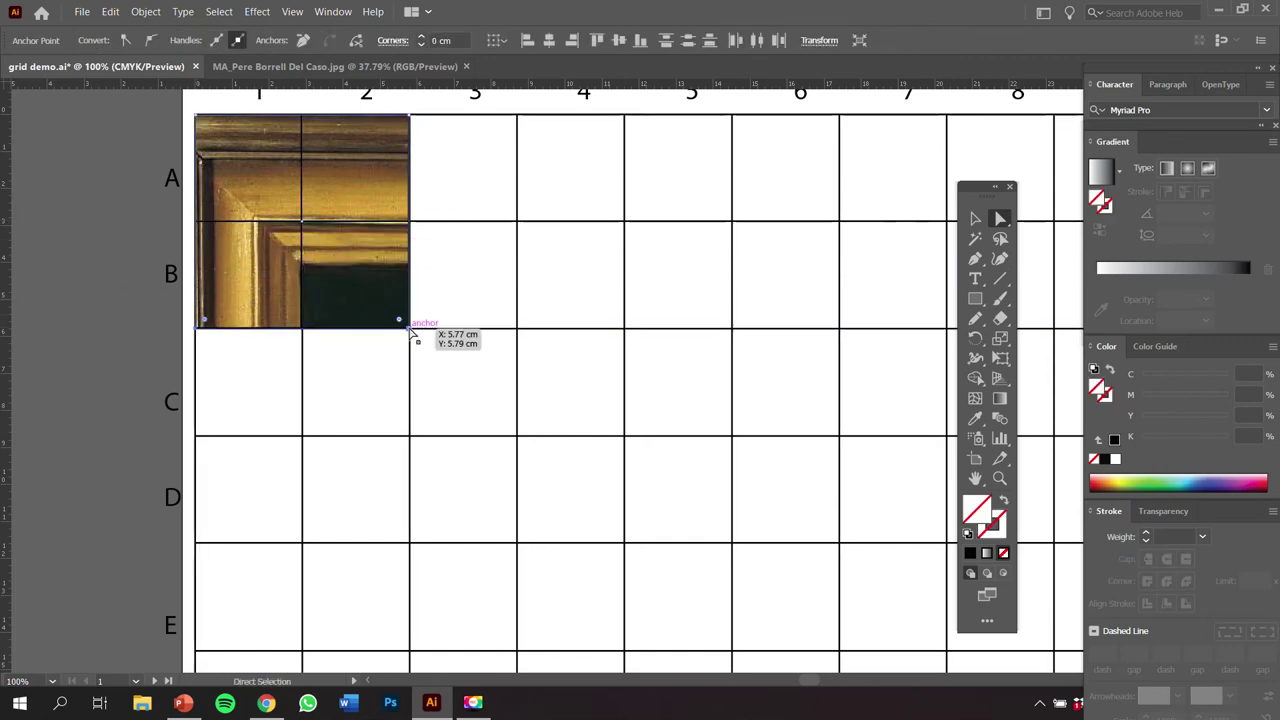
pyautogui.moveTo(407, 121); pyautogui.dragTo(517, 126)
pyautogui.moveTo(516, 326); pyautogui.dragTo(620, 326)
pyautogui.moveTo(624, 330); pyautogui.dragTo(624, 329)
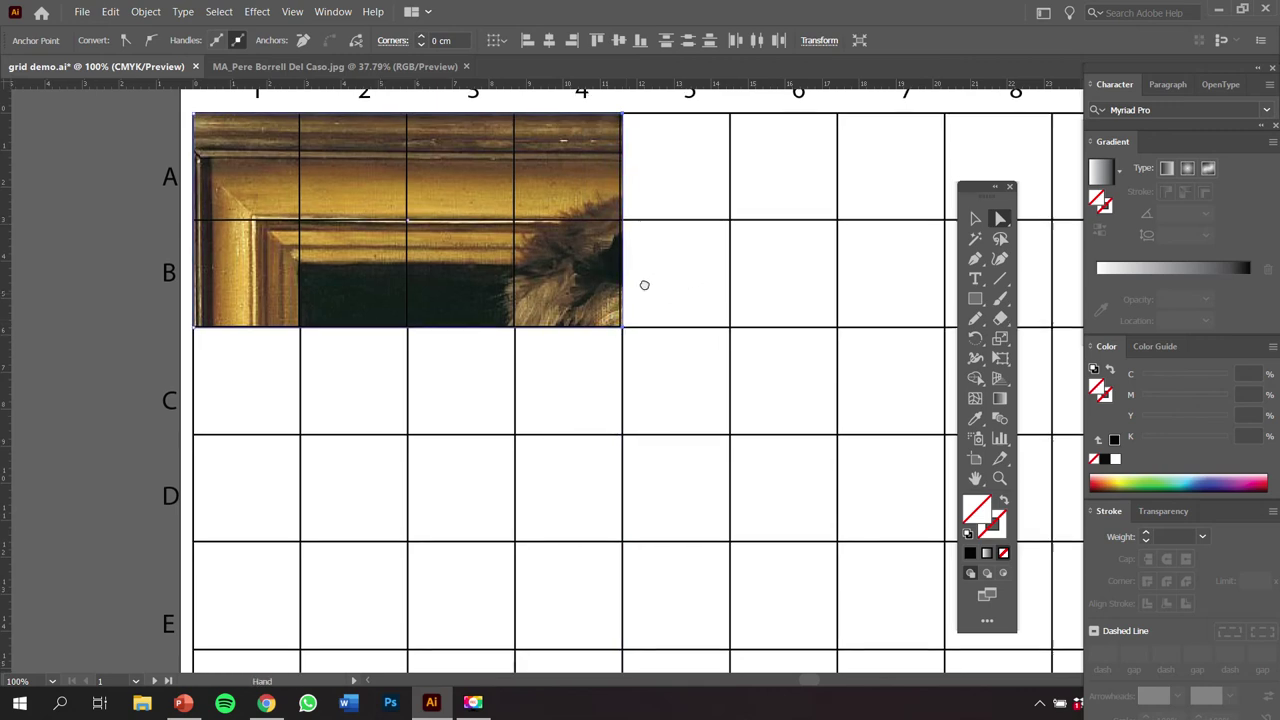
# Step: Extend the clipping mask's side edge across rows A and B to column 10 of the enlarged grid
pyautogui.moveTo(683, 291); pyautogui.dragTo(377, 269)
pyautogui.moveTo(319, 307); pyautogui.dragTo(748, 306)
pyautogui.moveTo(854, 251); pyautogui.dragTo(457, 320)
pyautogui.moveTo(344, 368); pyautogui.dragTo(566, 377)
# Step: Extend the clipping mask's lower edge down through row M to uncover the whole enlarged painting, and clear the selection
pyautogui.moveTo(363, 449); pyautogui.dragTo(686, 203)
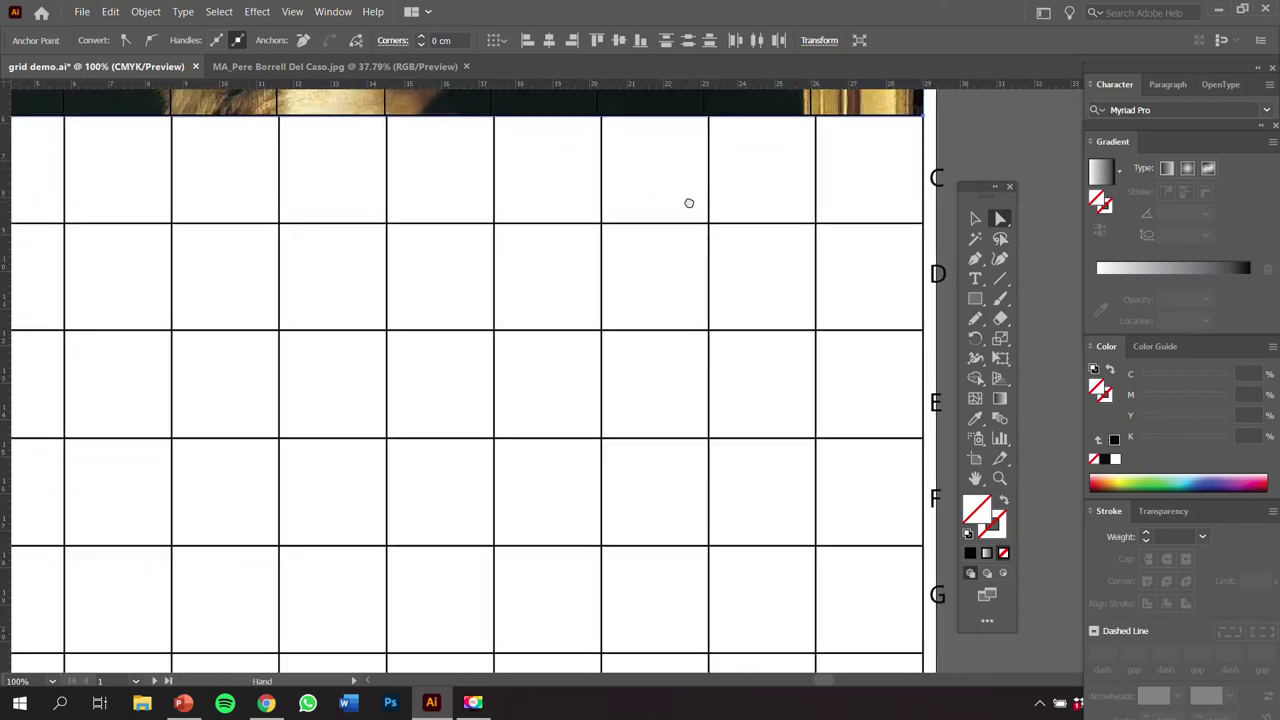
pyautogui.moveTo(574, 314); pyautogui.dragTo(656, 479)
pyautogui.moveTo(330, 388); pyautogui.dragTo(409, 366)
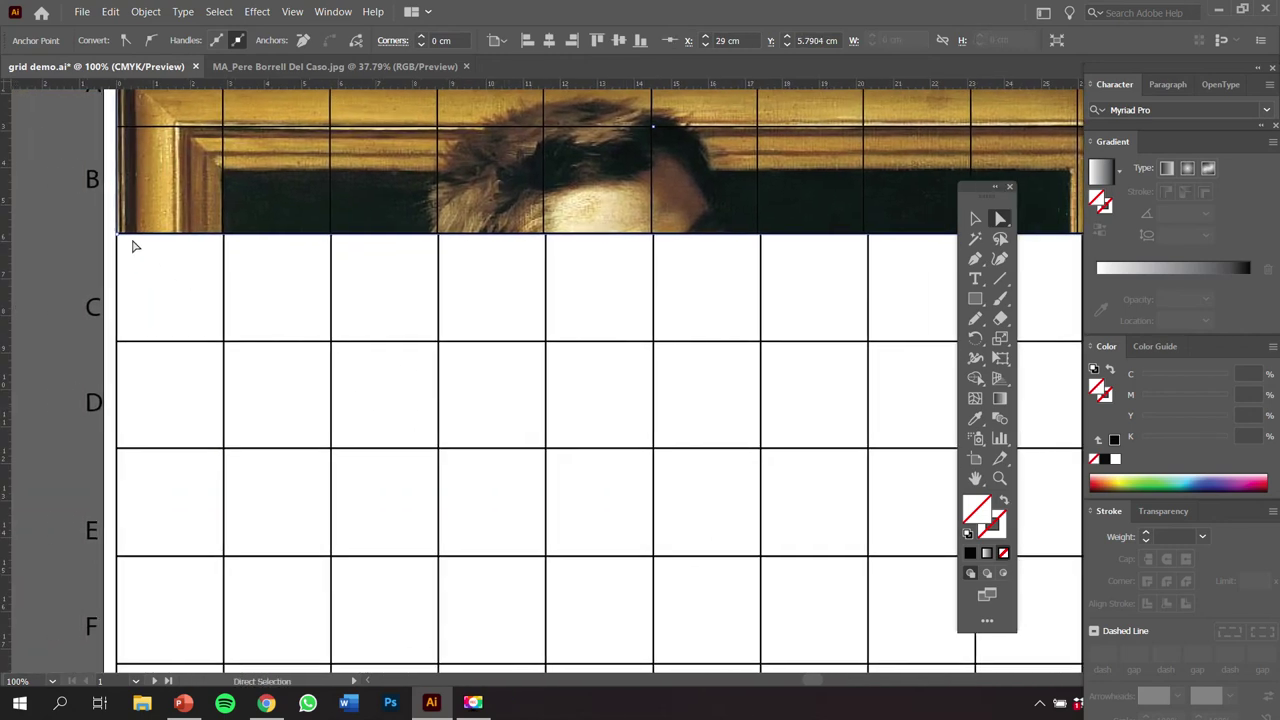
pyautogui.moveTo(120, 243); pyautogui.dragTo(112, 668)
pyautogui.hotkey('ctrl', '0')
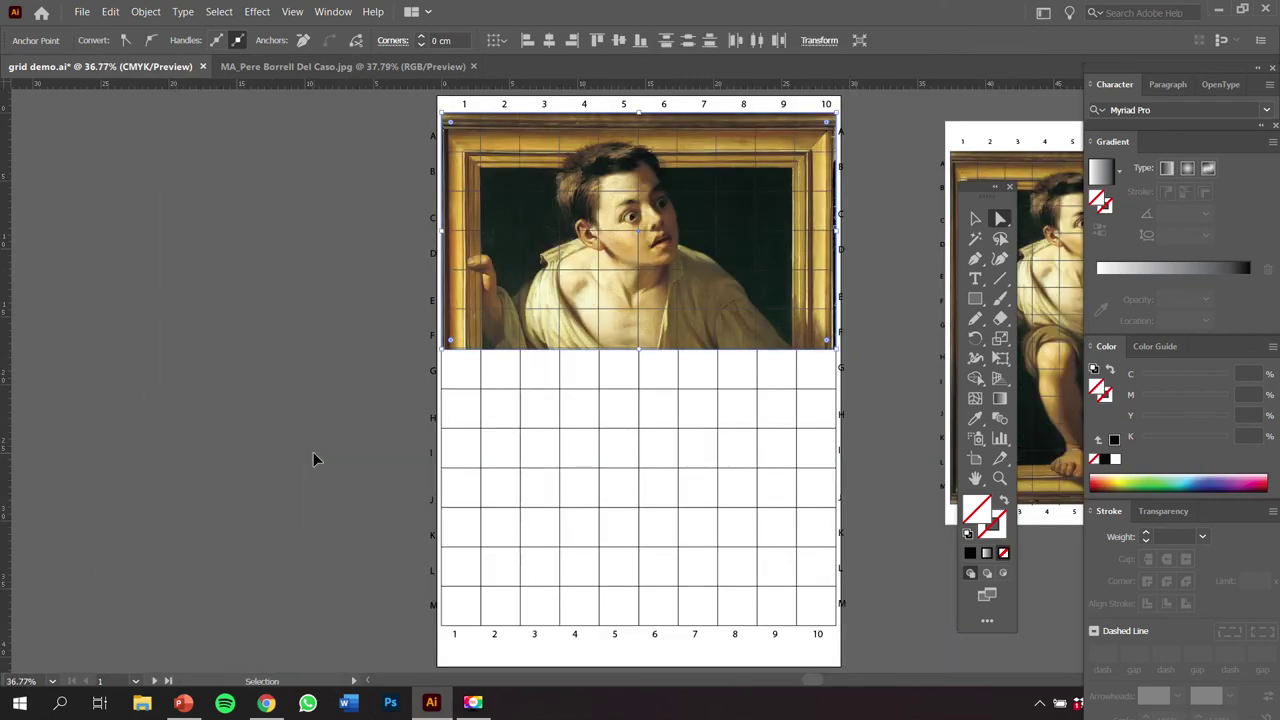
pyautogui.hotkey('ctrl', '-')
pyautogui.moveTo(505, 374)
pyautogui.mouseDown()
pyautogui.moveTo(278, 360)
pyautogui.moveTo(234, 370)
pyautogui.moveTo(240, 632)
pyautogui.mouseUp()
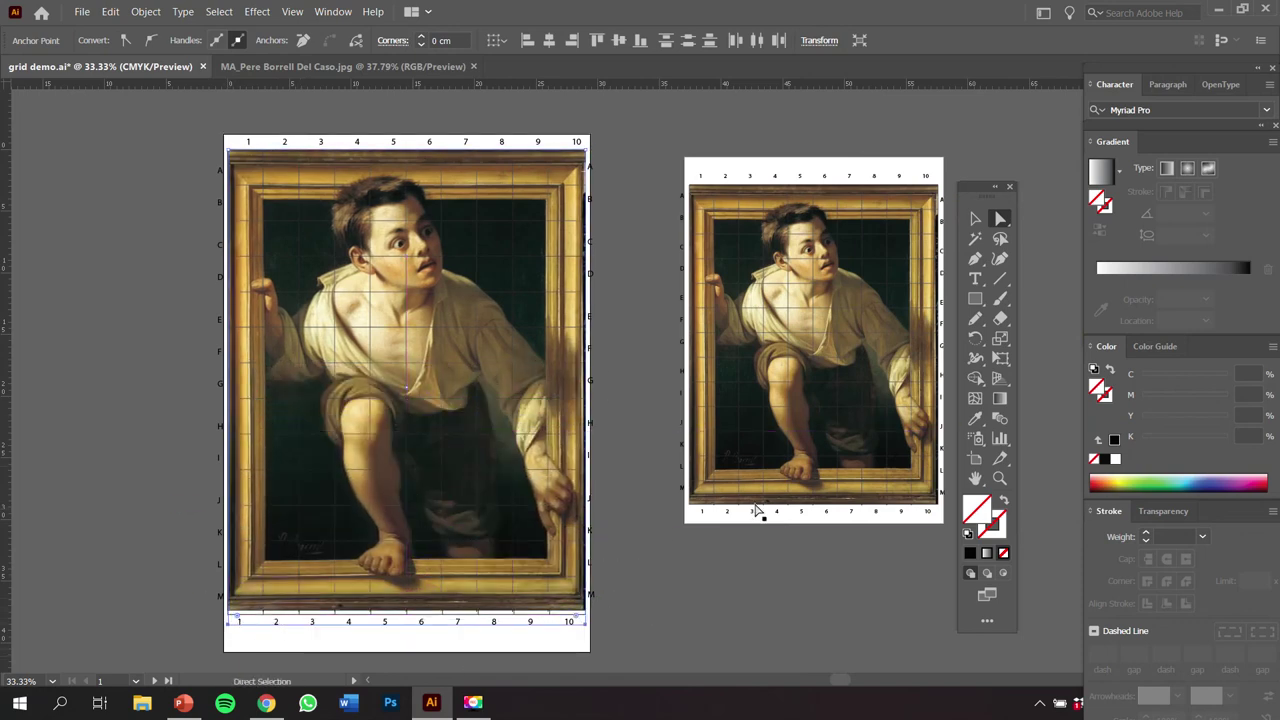
pyautogui.moveTo(757, 510); pyautogui.dragTo(543, 520)
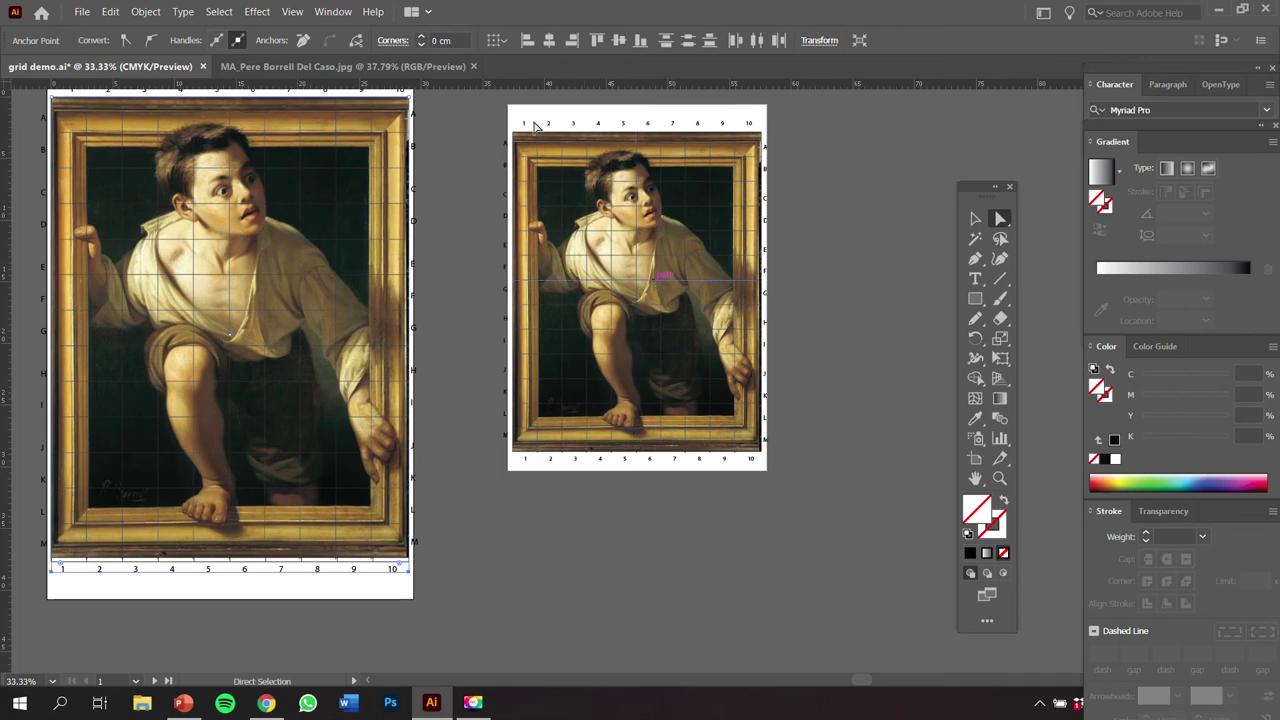
pyautogui.click(693, 380)
pyautogui.click(711, 468)
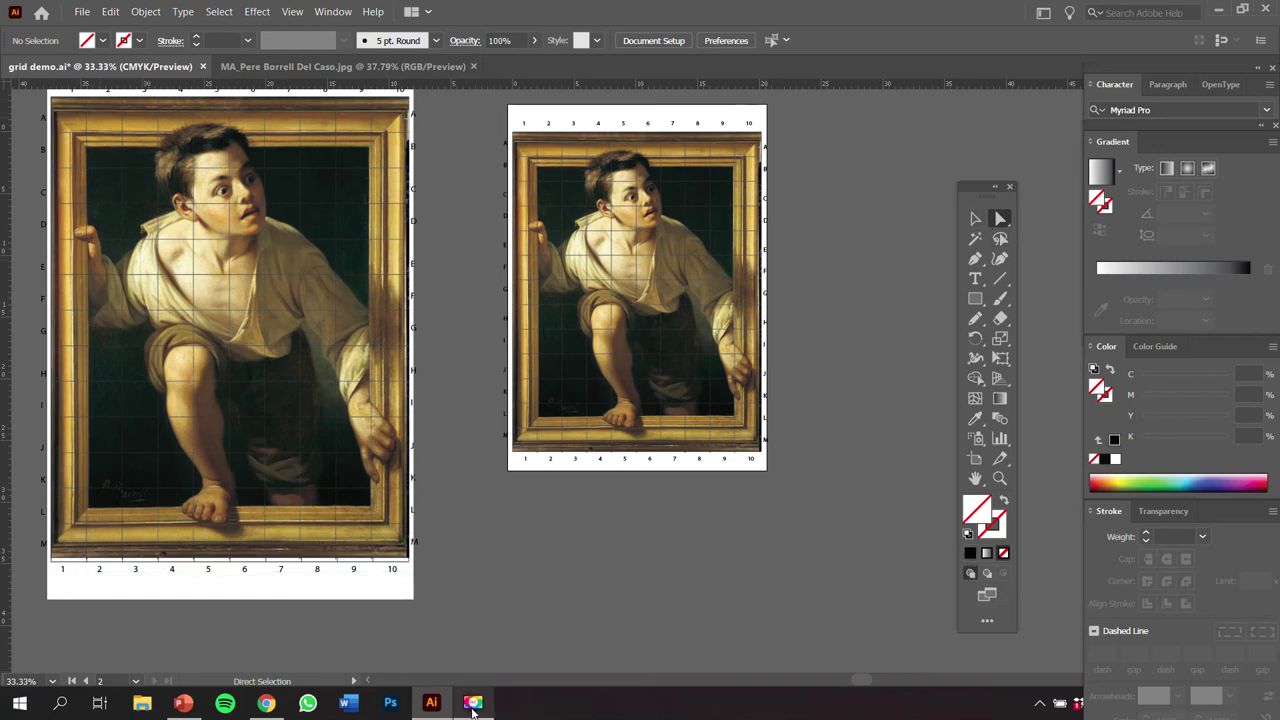
pyautogui.click(472, 702)
pyautogui.click(1238, 671)
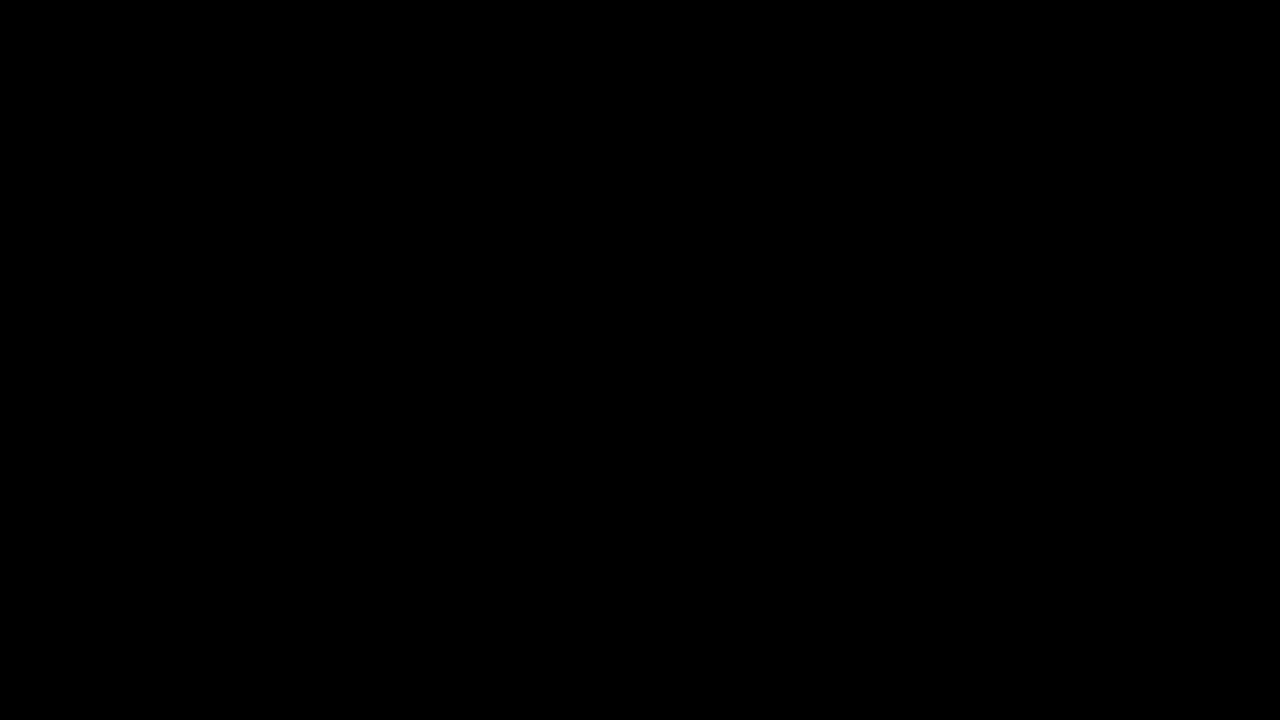